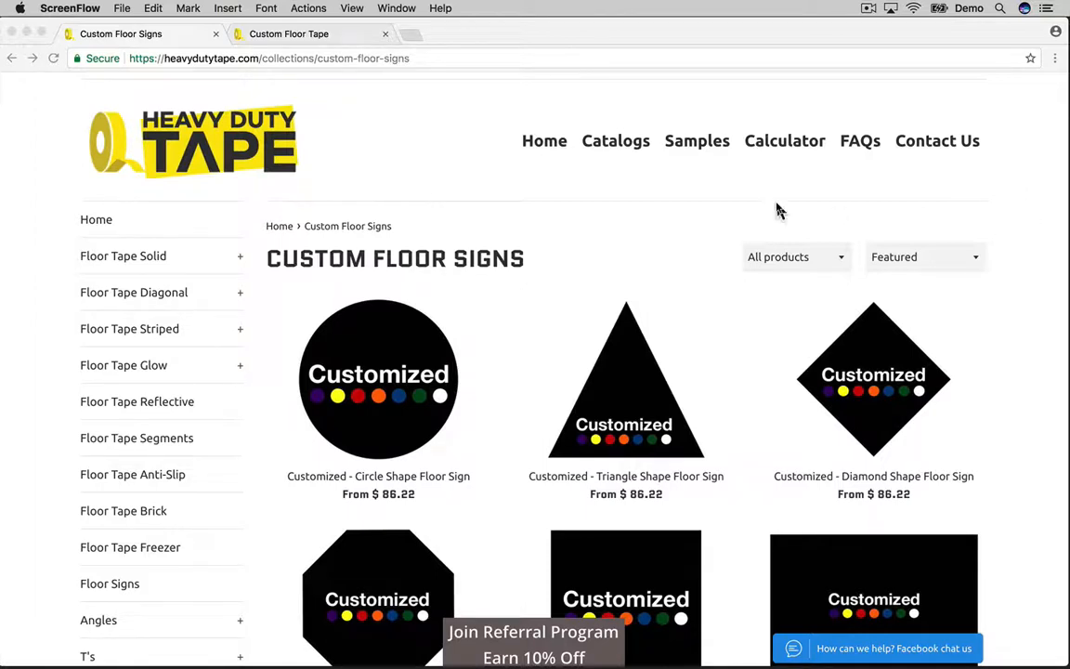
- Look through the Custom Floor Signs collection, from the plain shapes to the signs with black or white diagonals
scroll(644, 218, up, 1)
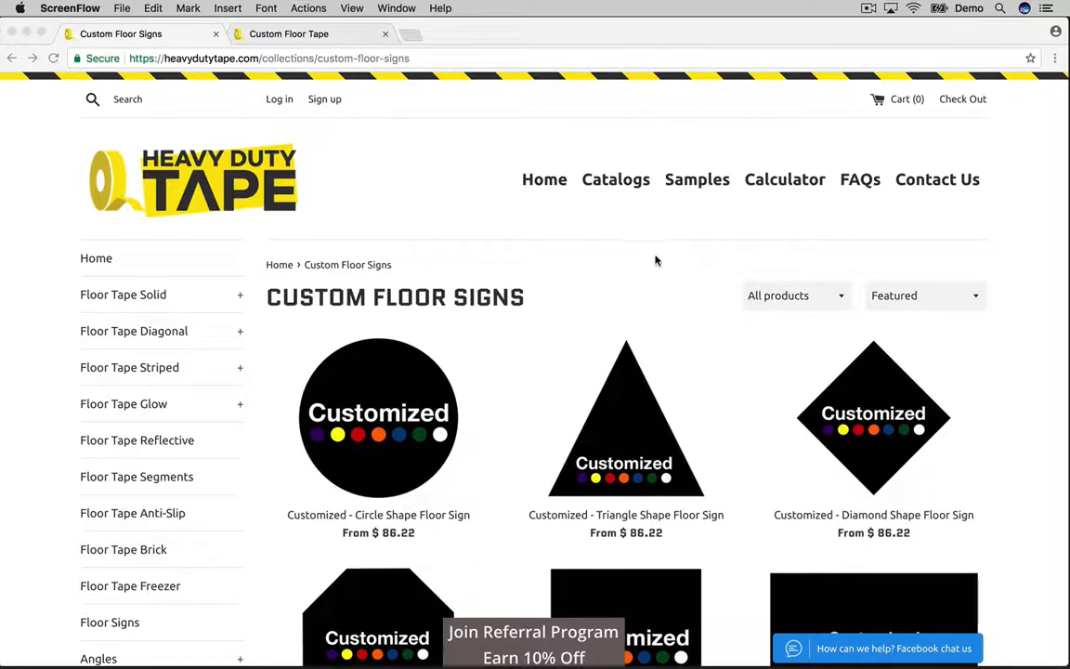
click(495, 304)
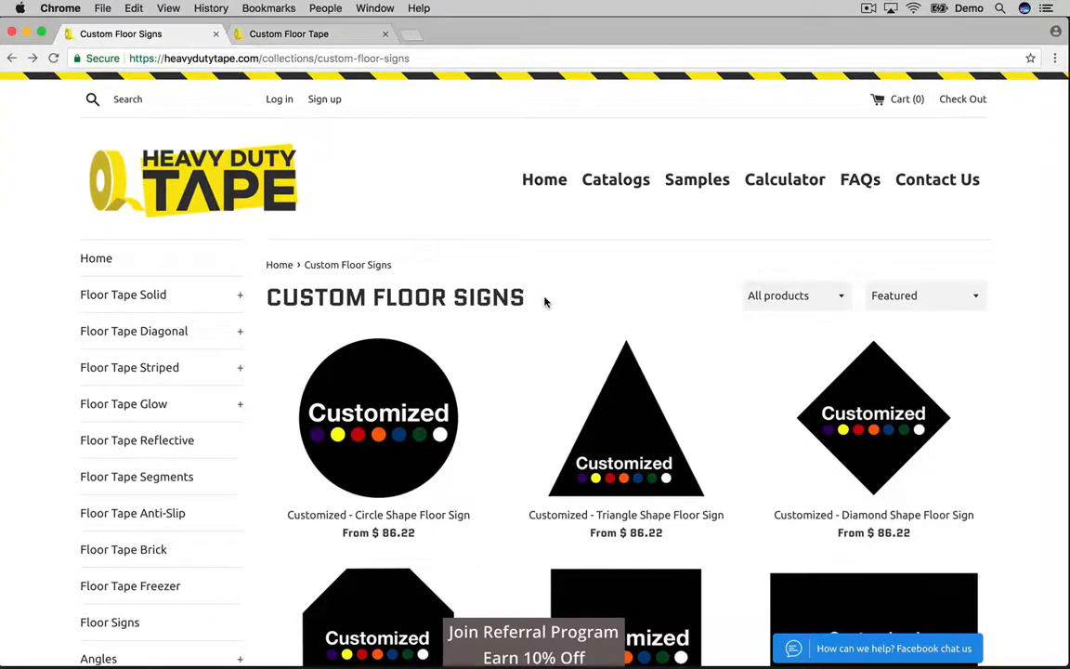
drag(545, 302, 373, 297)
click(612, 309)
scroll(1027, 352, down, 3)
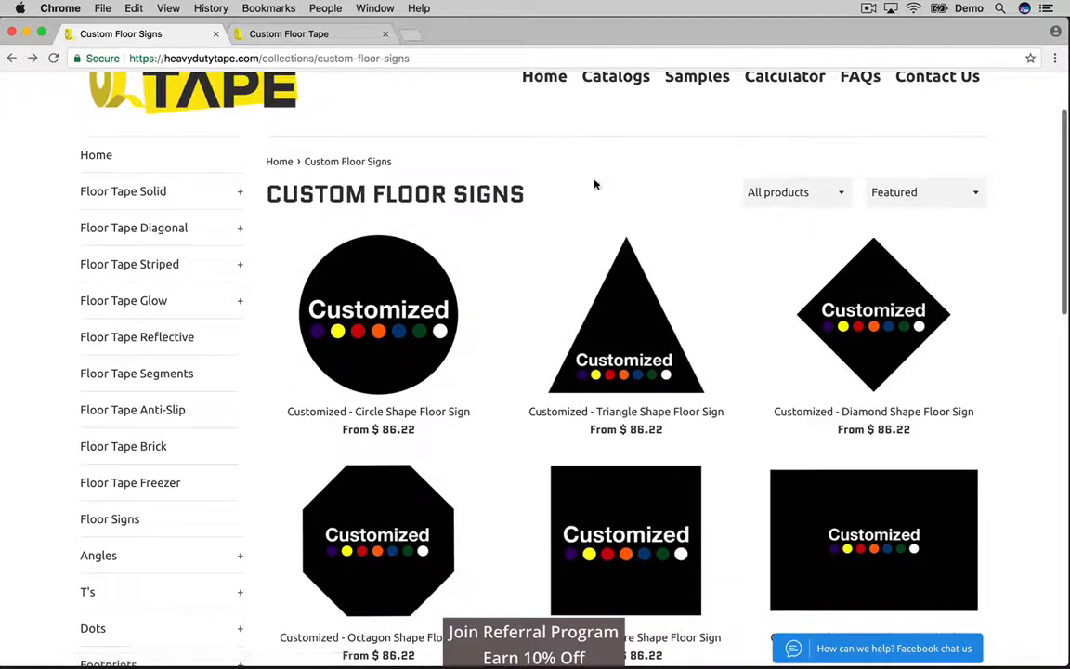
mouse_move(612, 309)
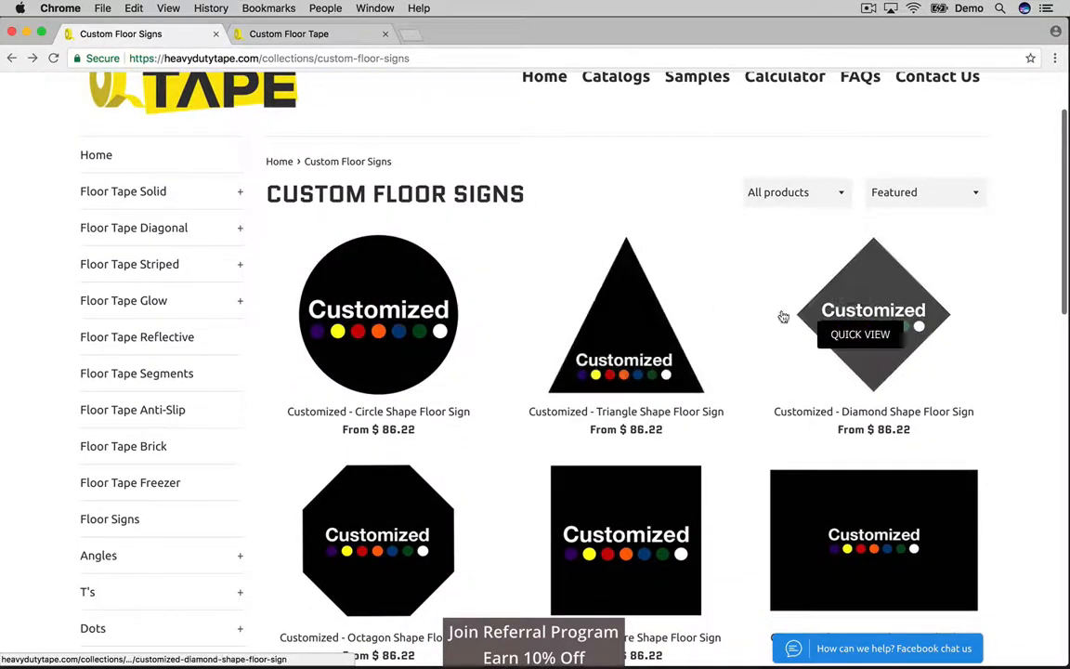
scroll(831, 301, down, 3)
mouse_move(297, 438)
mouse_move(628, 380)
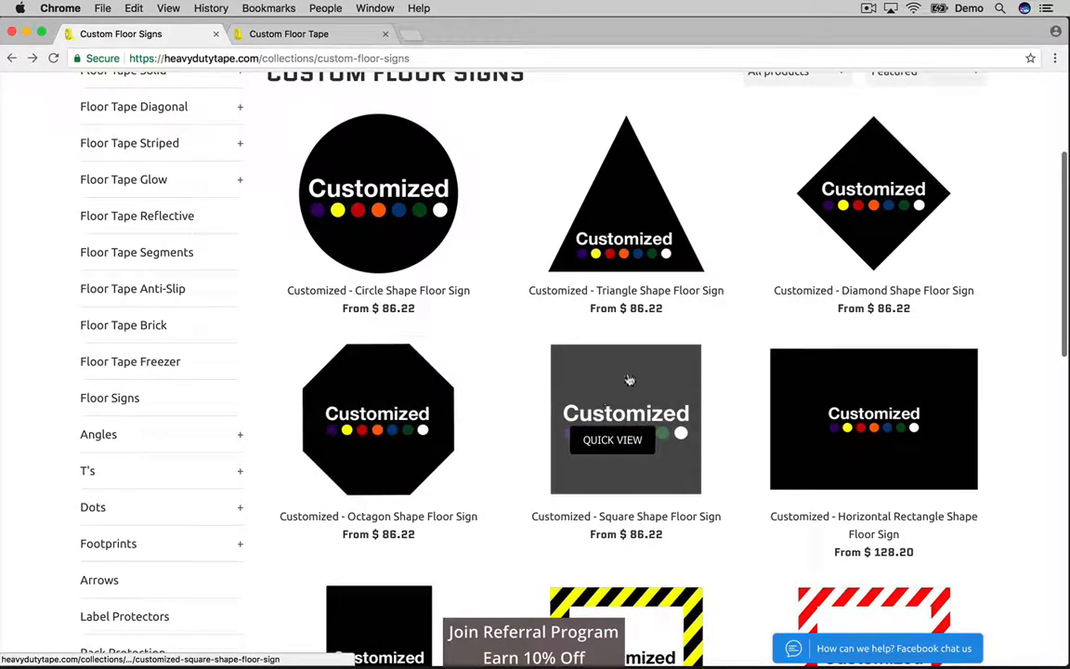
scroll(789, 390, down, 3)
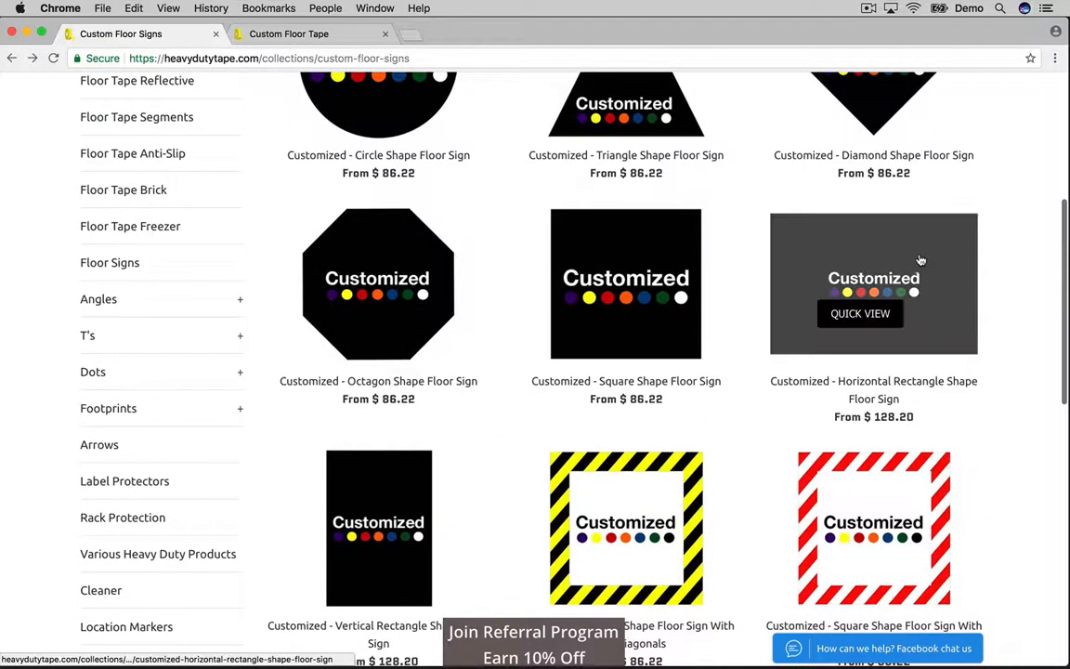
scroll(663, 364, down, 2)
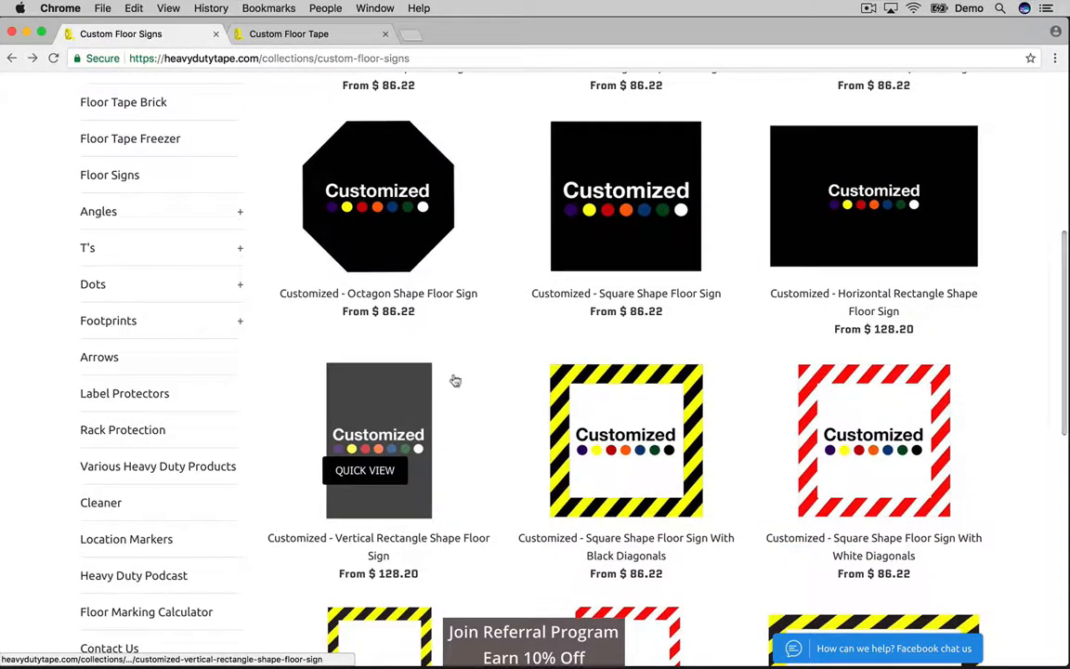
mouse_move(834, 413)
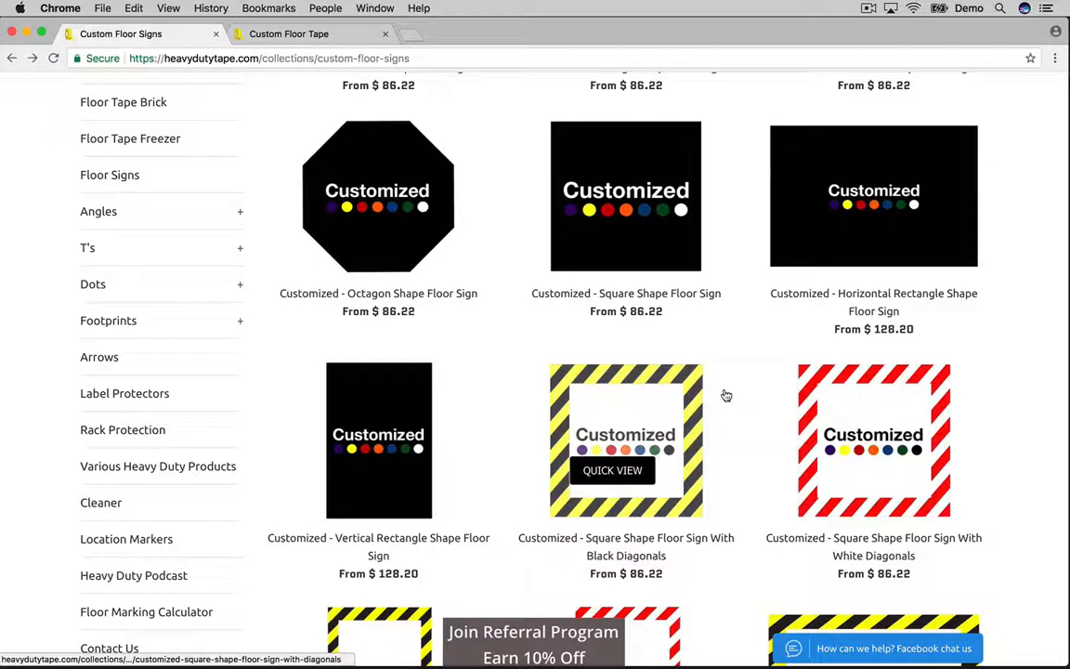
scroll(729, 396, down, 1)
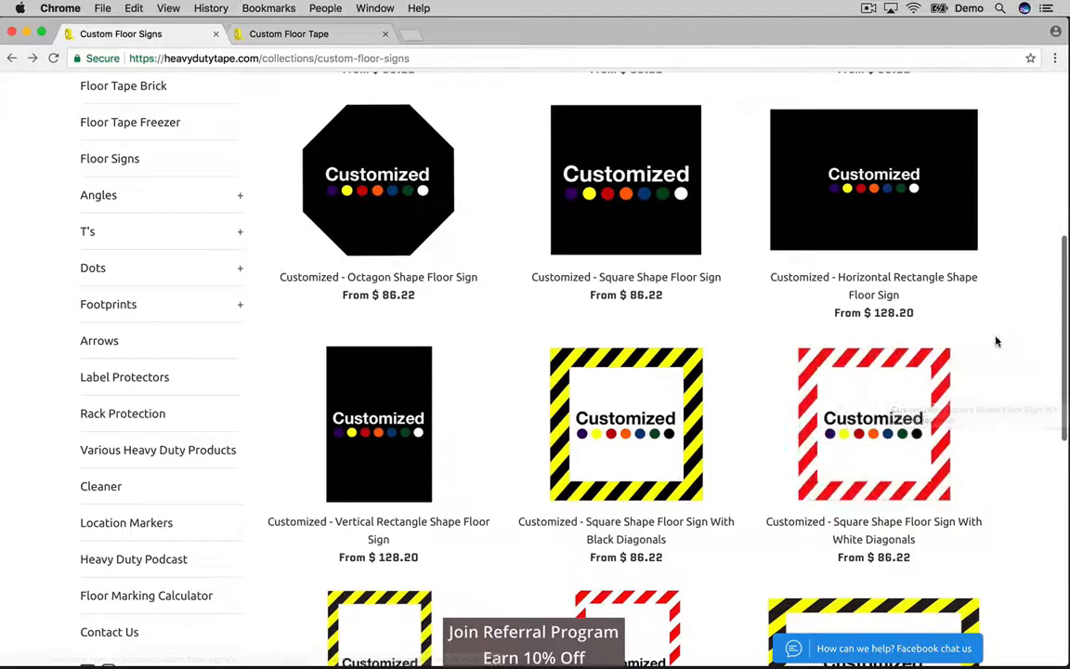
scroll(995, 341, down, 3)
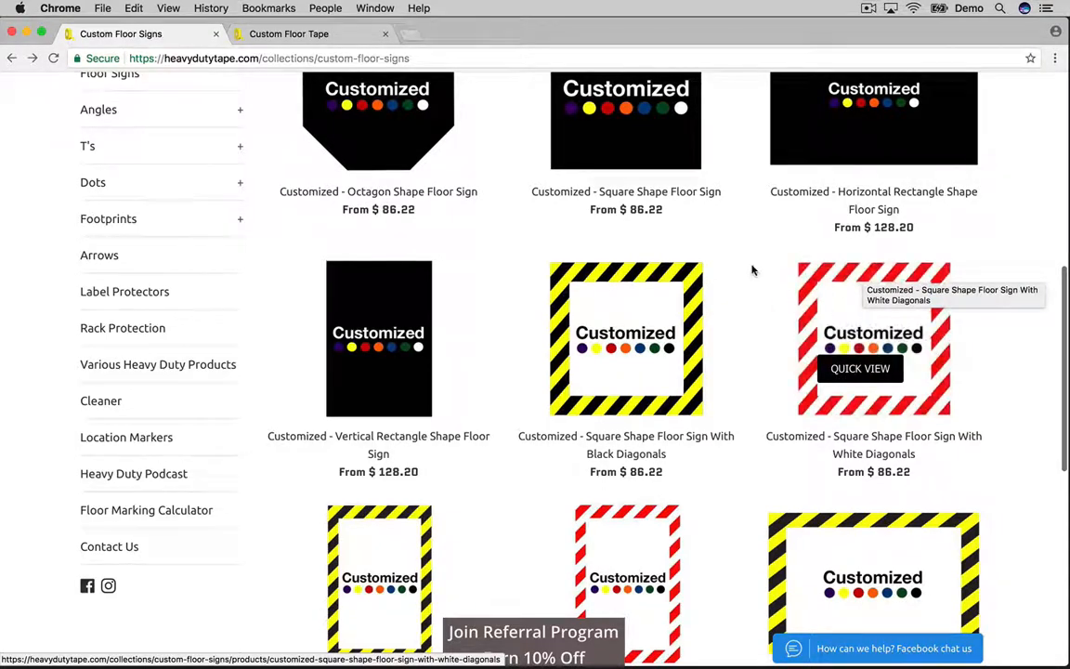
scroll(753, 270, down, 2)
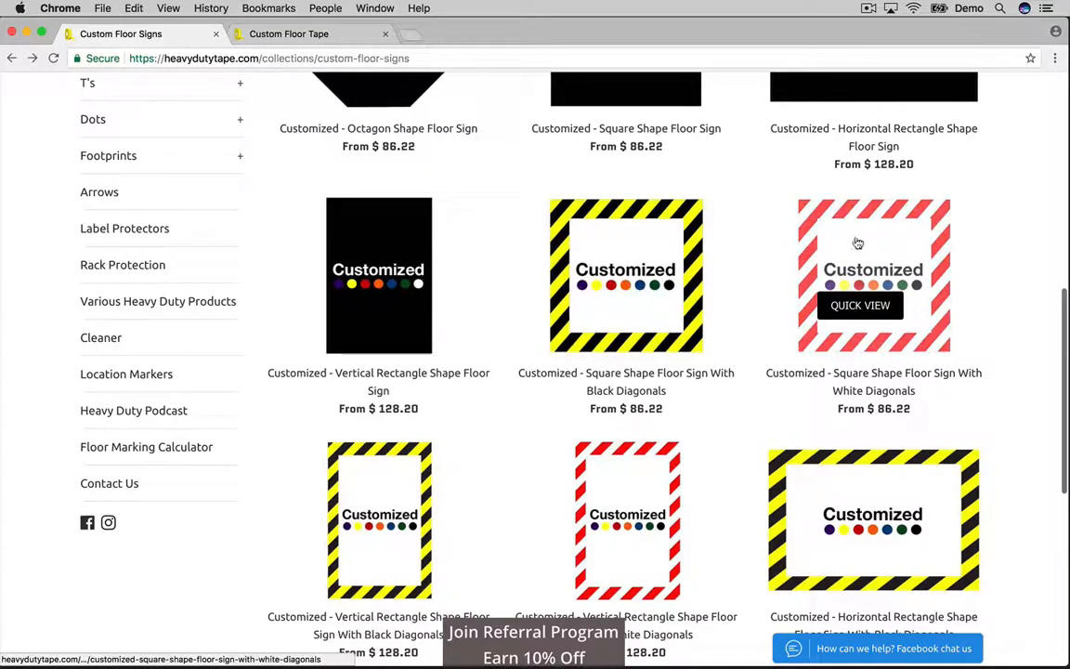
scroll(553, 389, down, 4)
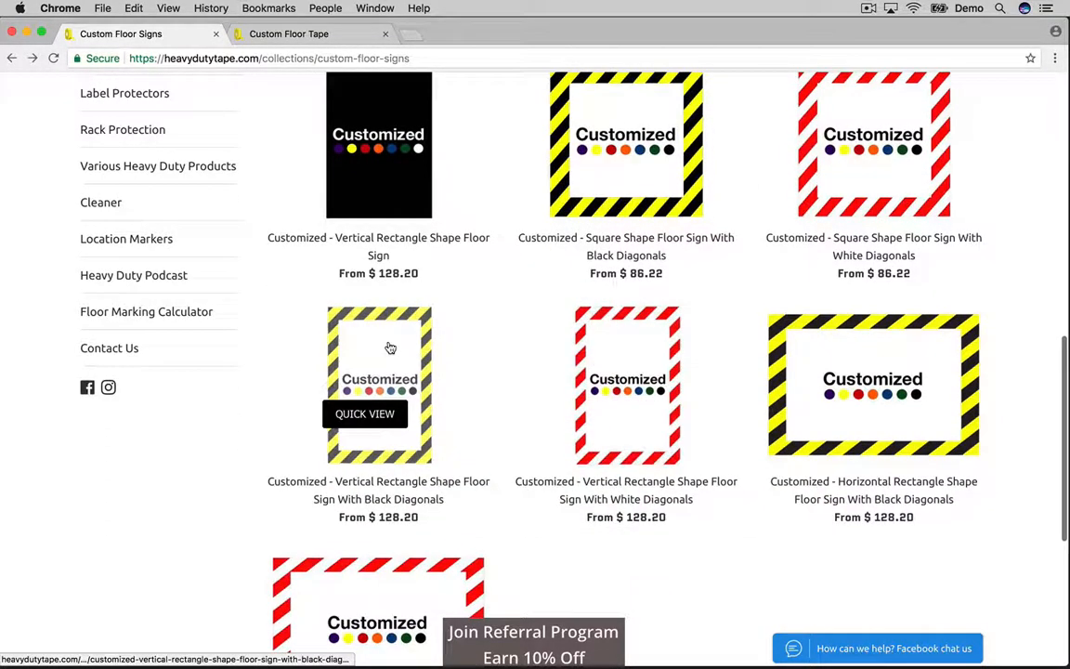
scroll(793, 382, down, 1)
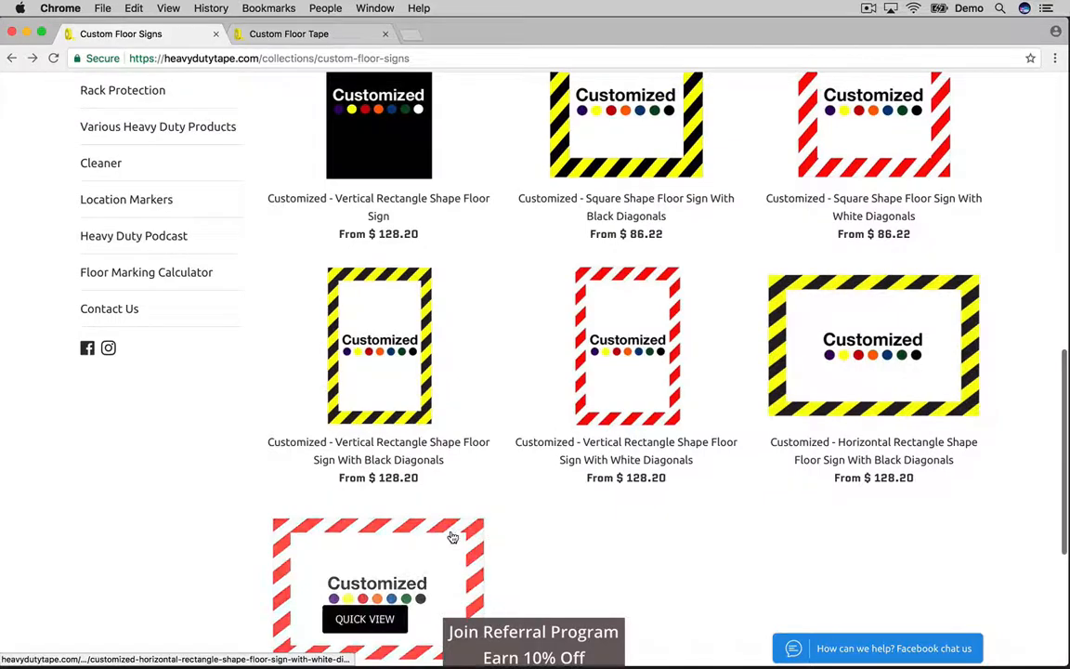
scroll(736, 527, up, 2)
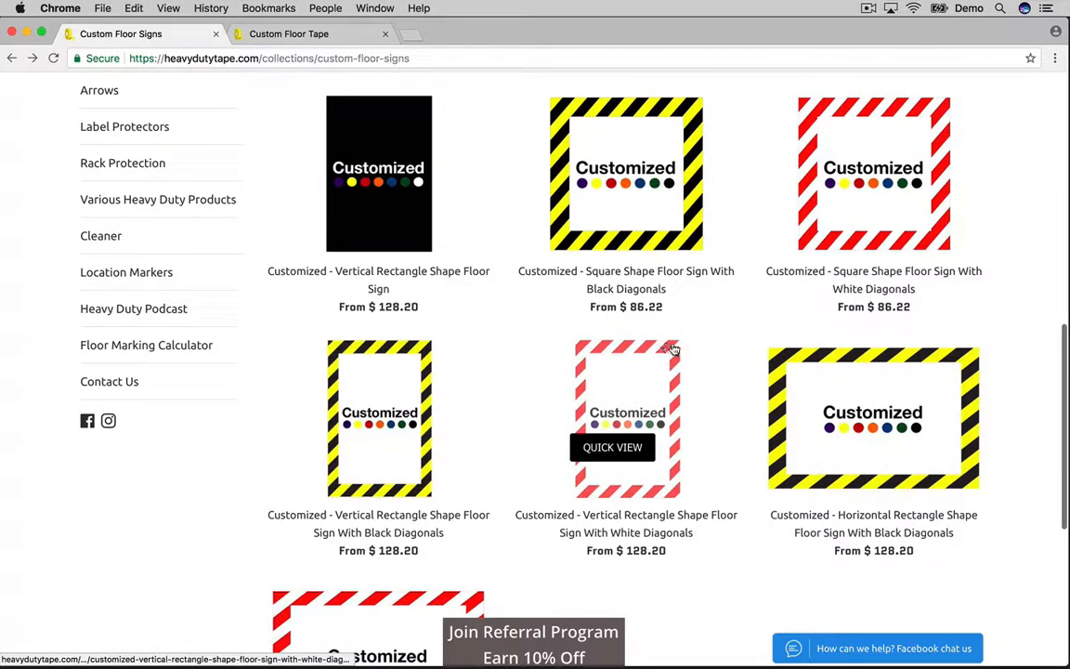
scroll(1006, 325, up, 5)
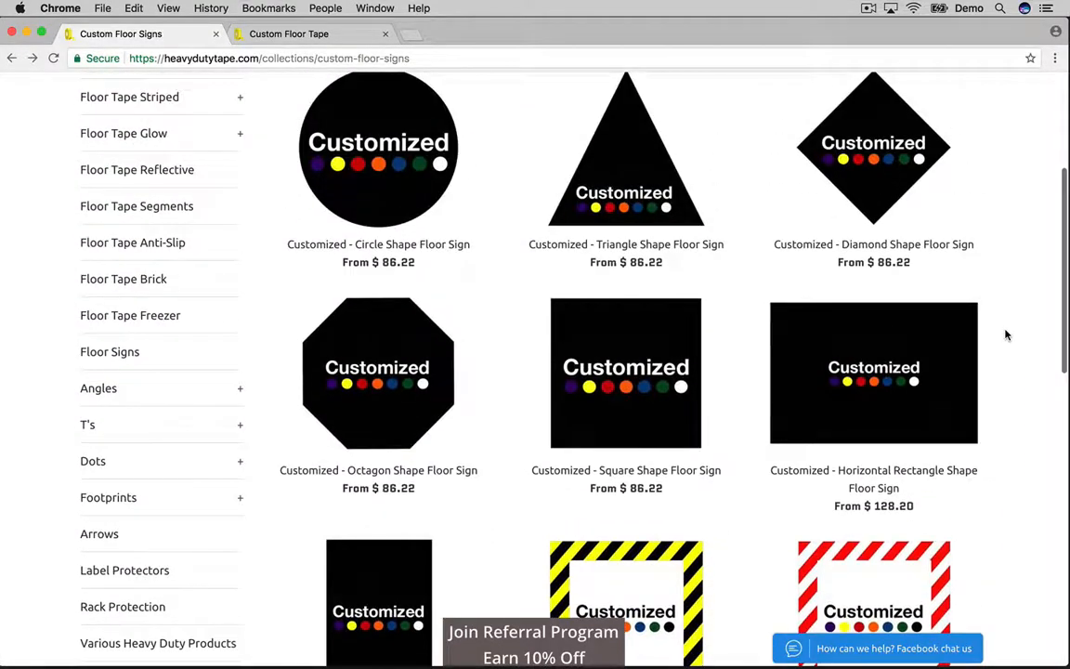
scroll(1005, 335, down, 4)
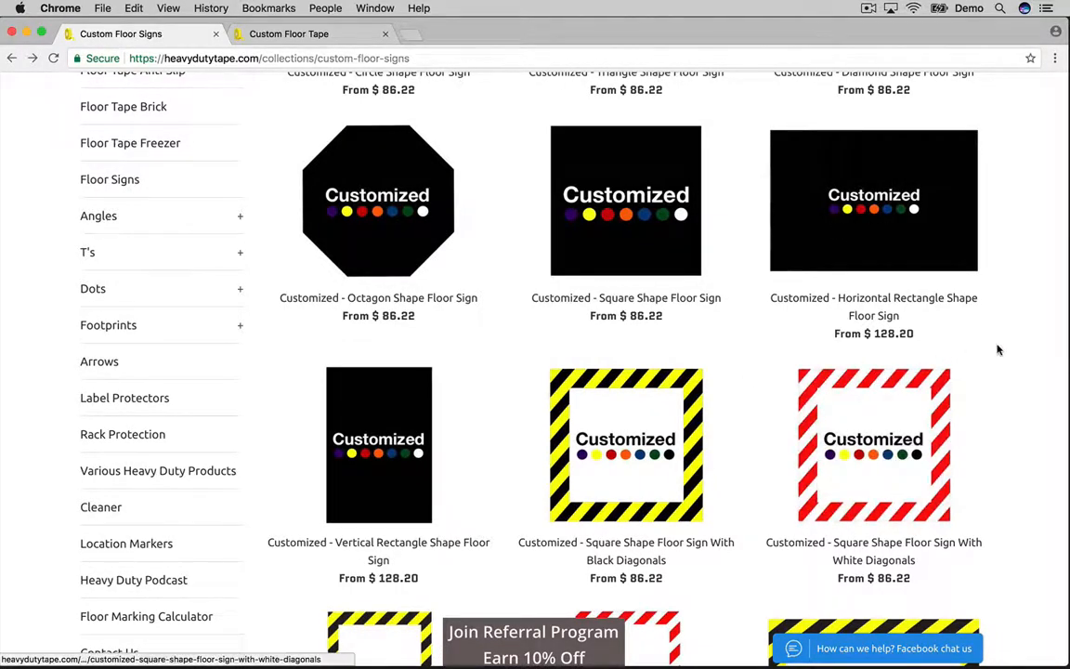
scroll(996, 350, down, 8)
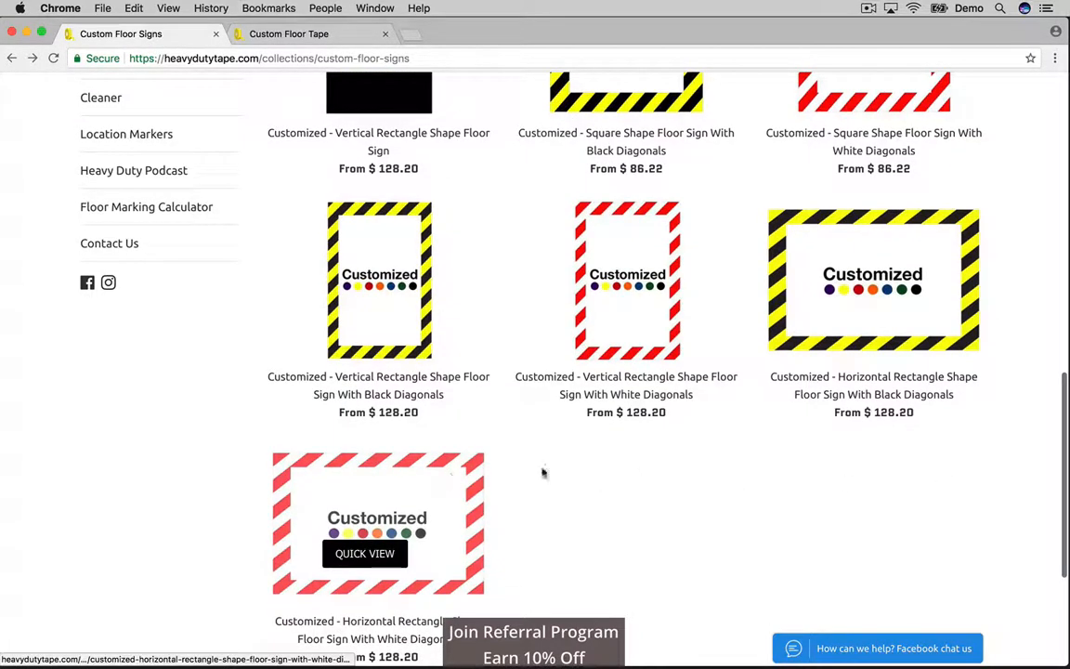
scroll(878, 460, up, 1)
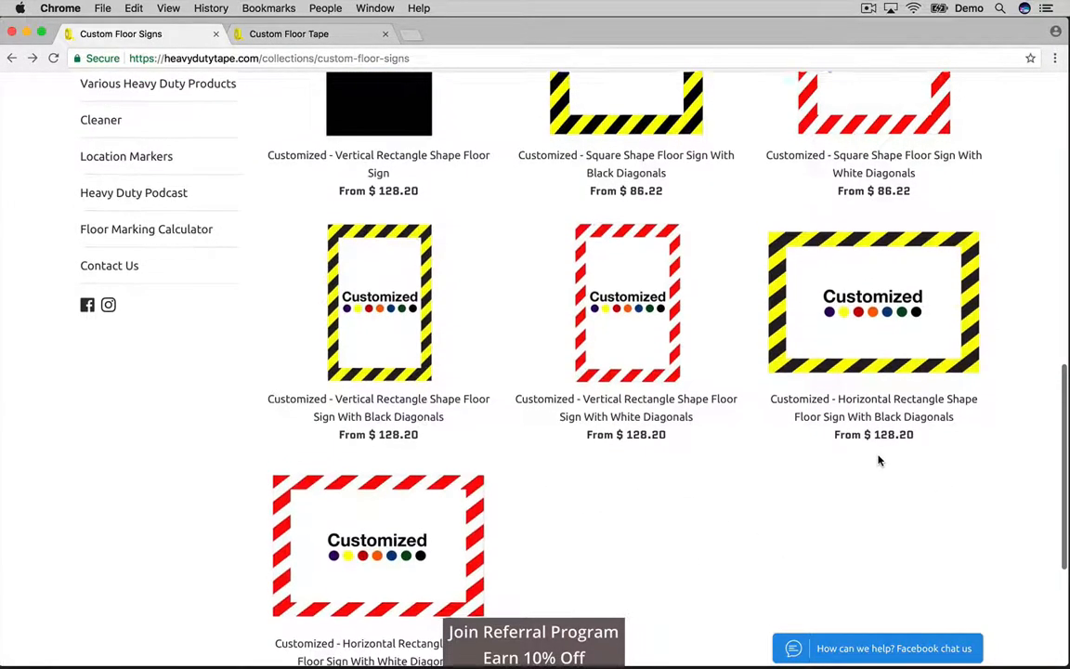
scroll(879, 459, up, 10)
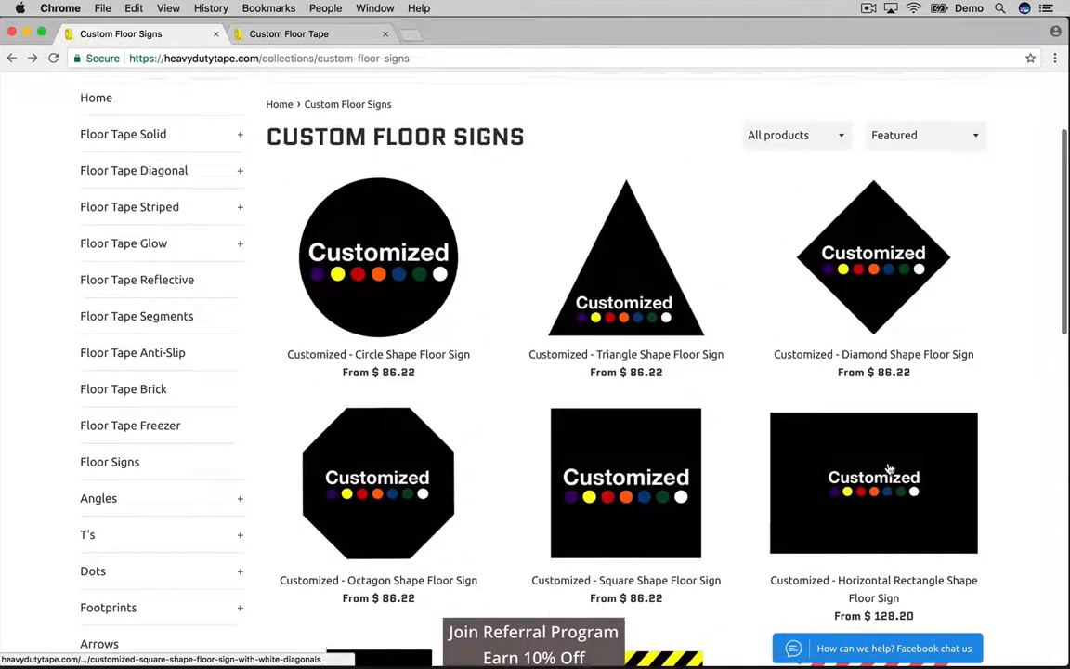
- Open the triangle shape floor sign's product page in a new tab and launch its design editor
super+click(629, 244)
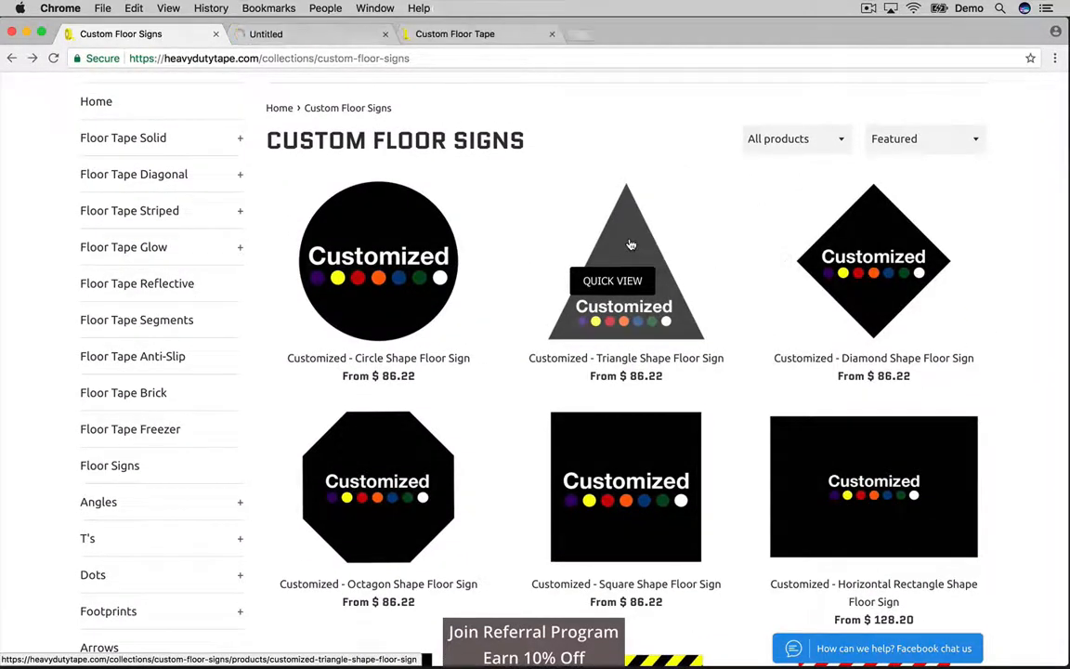
click(324, 37)
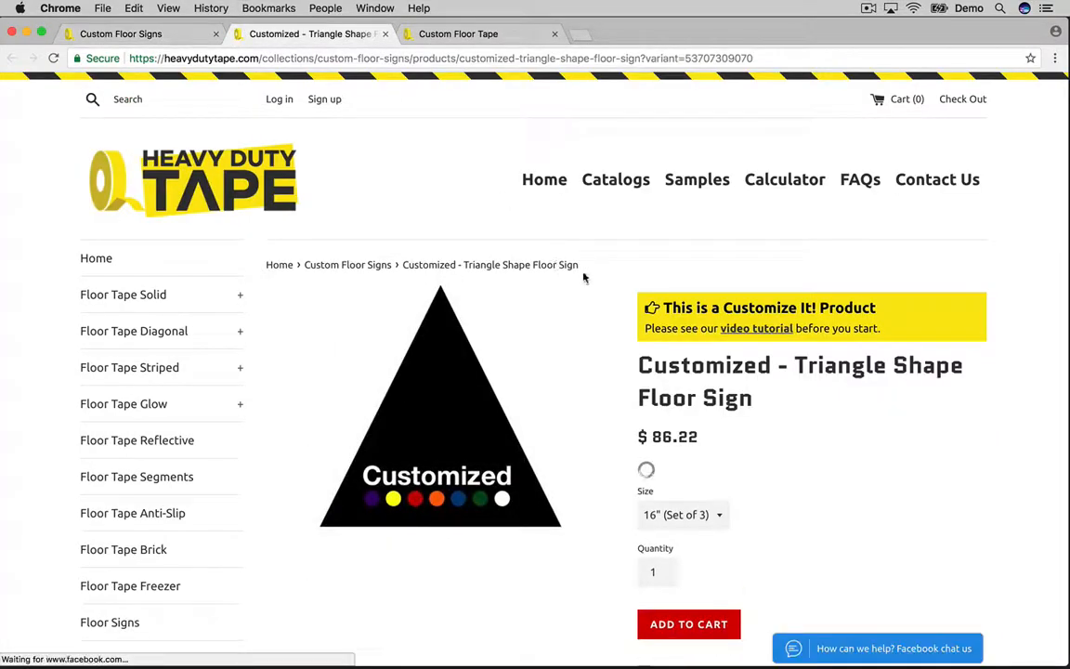
scroll(755, 382, down, 2)
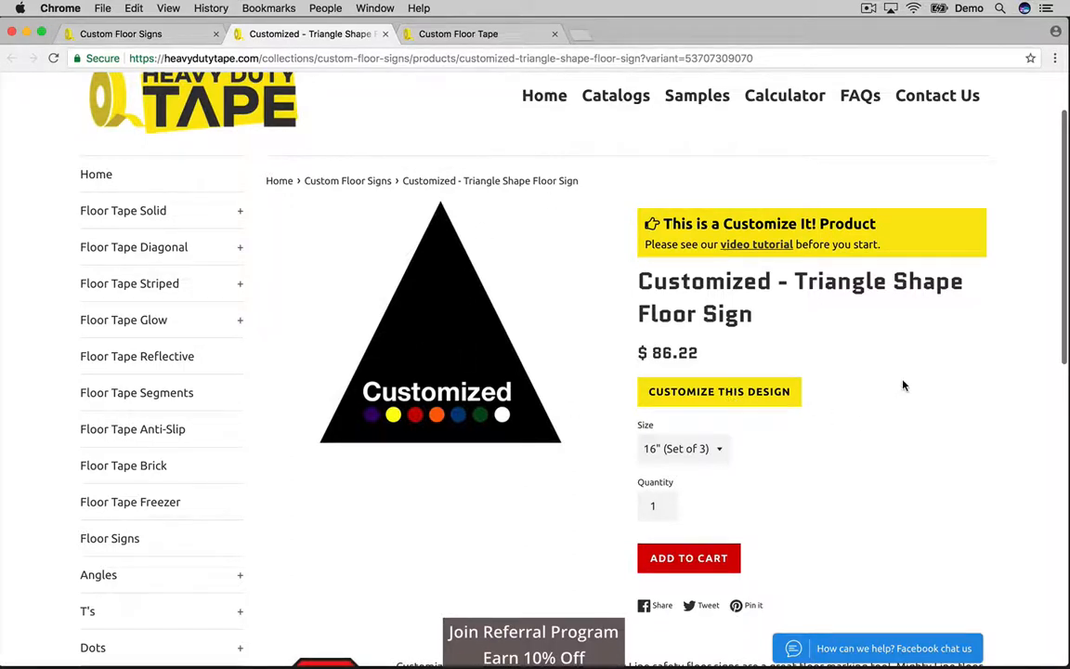
click(729, 393)
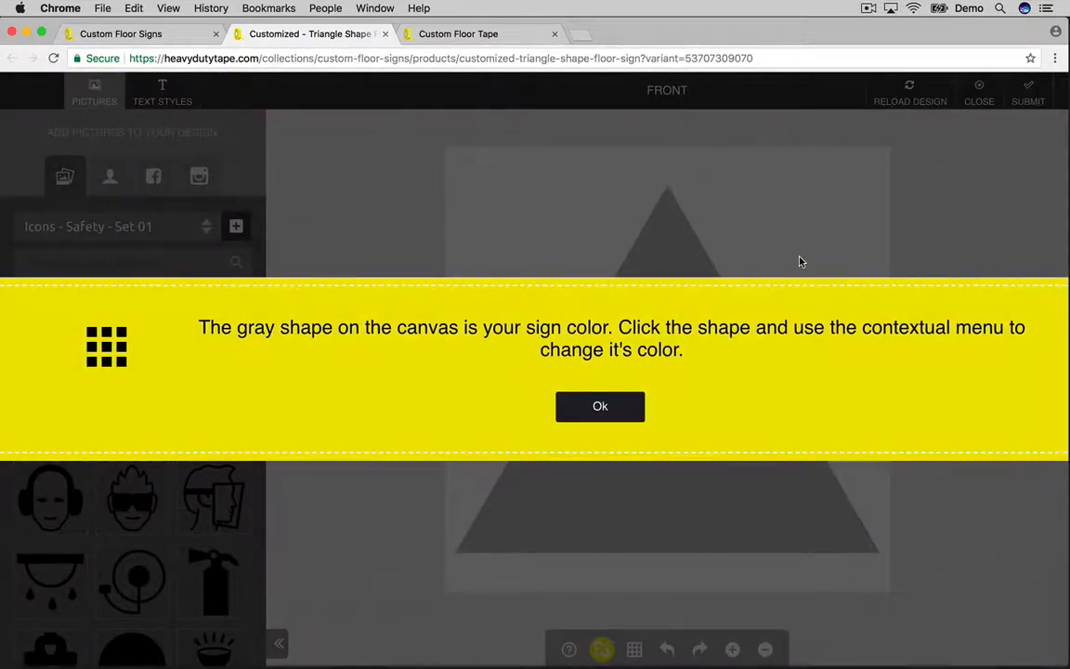
click(611, 415)
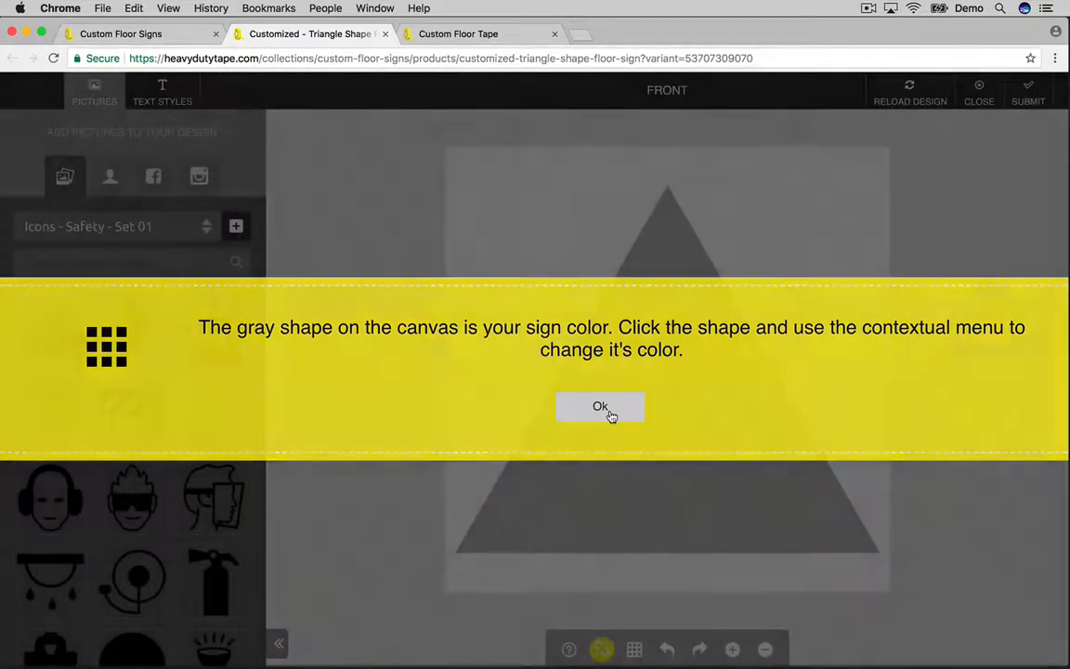
- Fill the gray triangle on the canvas with yellow from Colors - Set 1
click(642, 341)
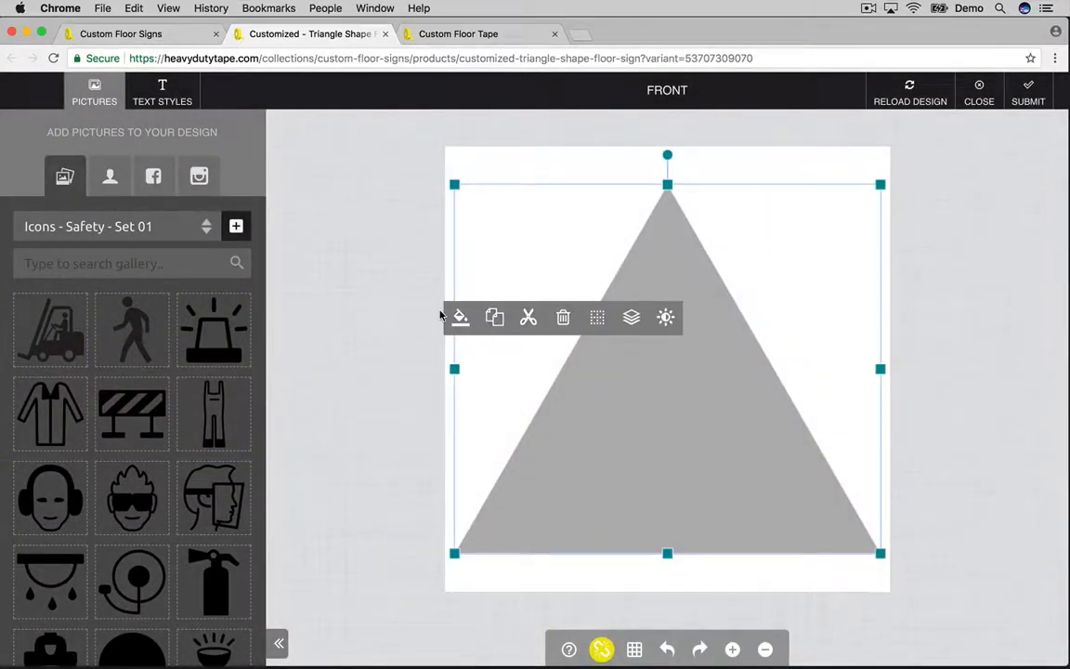
click(453, 313)
click(544, 313)
click(568, 366)
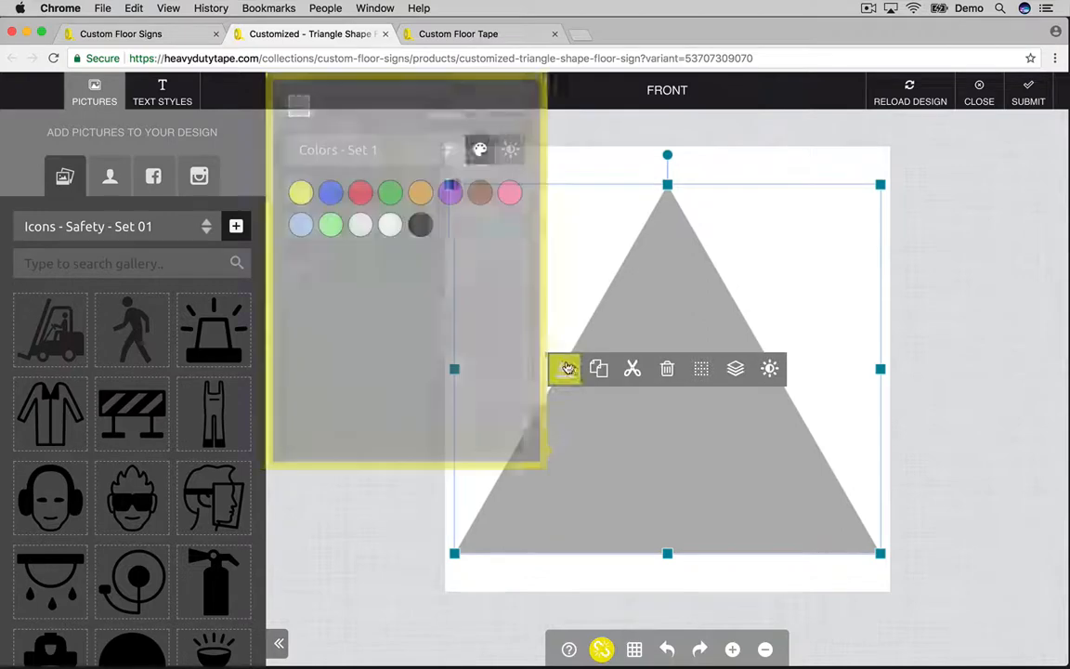
click(291, 193)
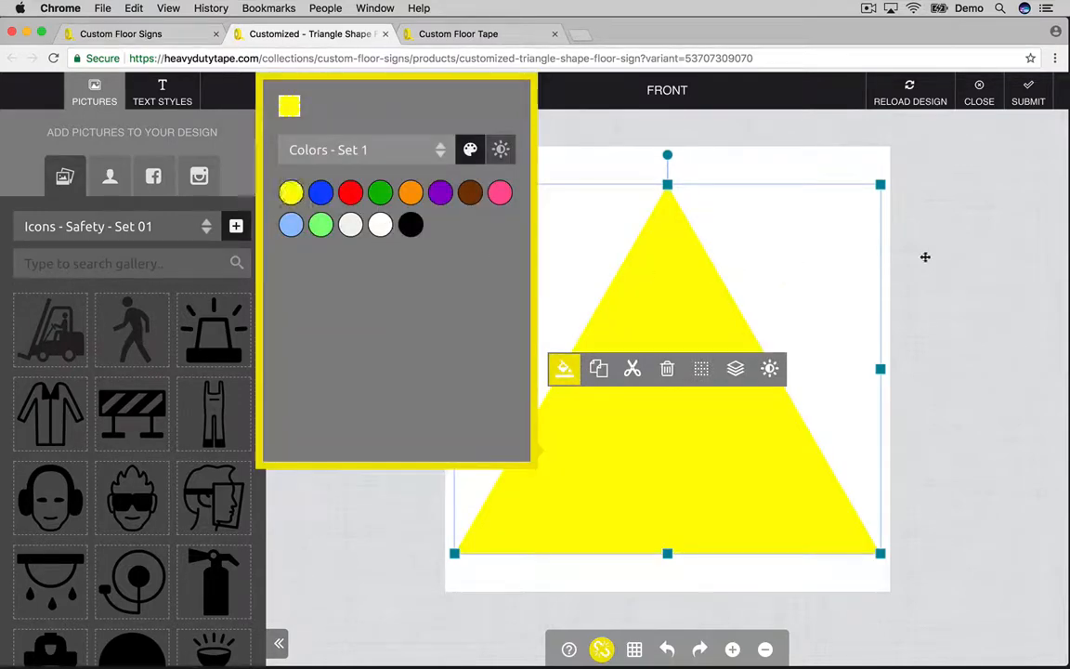
click(967, 255)
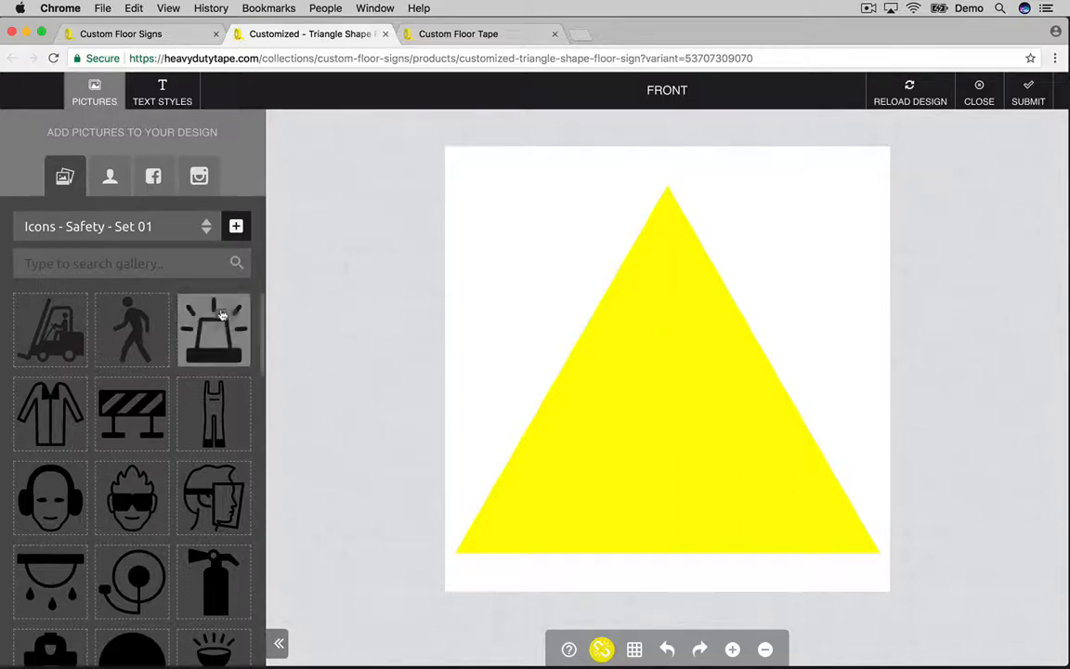
- Add the walking pedestrian icon from Icons - Safety - Set 01 to the sign
scroll(136, 315, down, 3)
scroll(133, 334, up, 2)
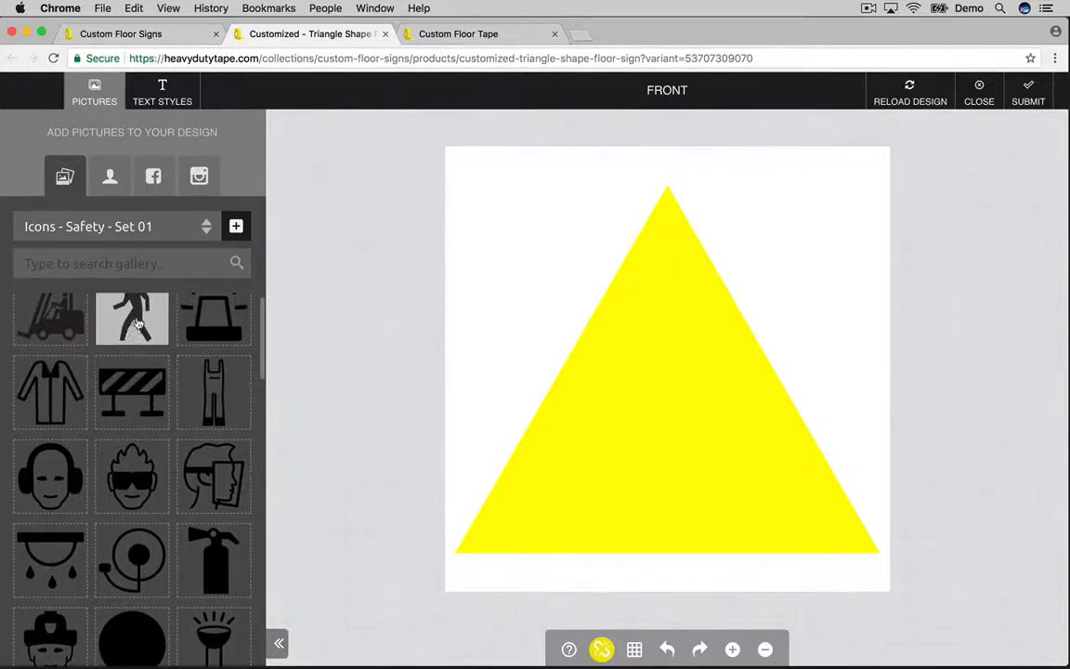
click(137, 324)
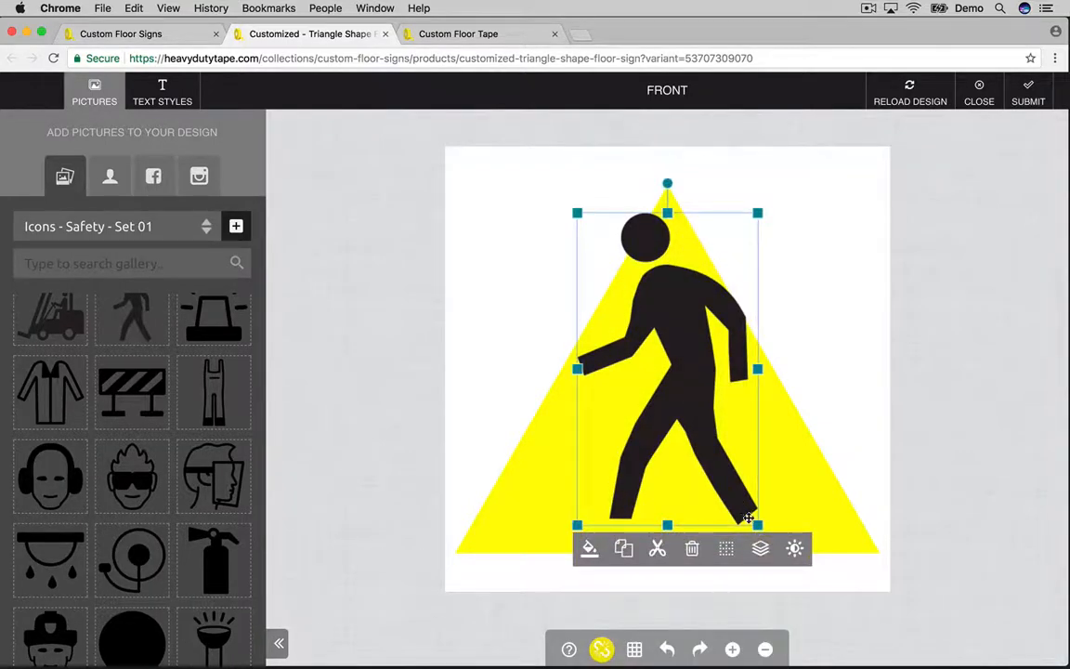
- Scale down the pedestrian icon to fit inside the yellow triangle and center it horizontally, leaving room below its feet
drag(759, 524, 714, 358)
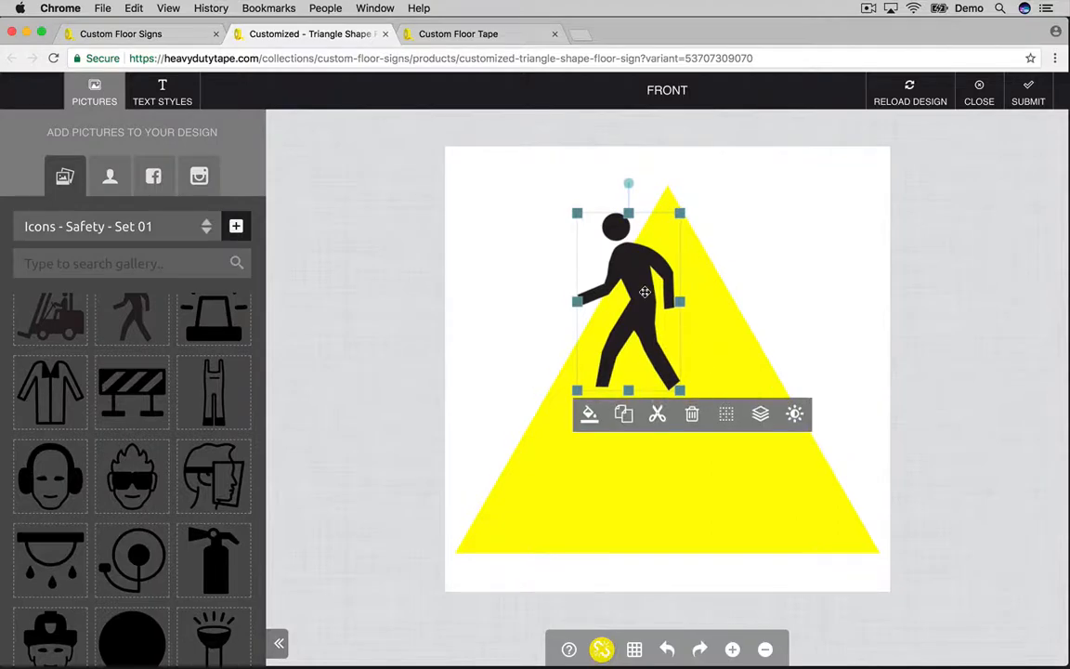
drag(639, 303, 678, 370)
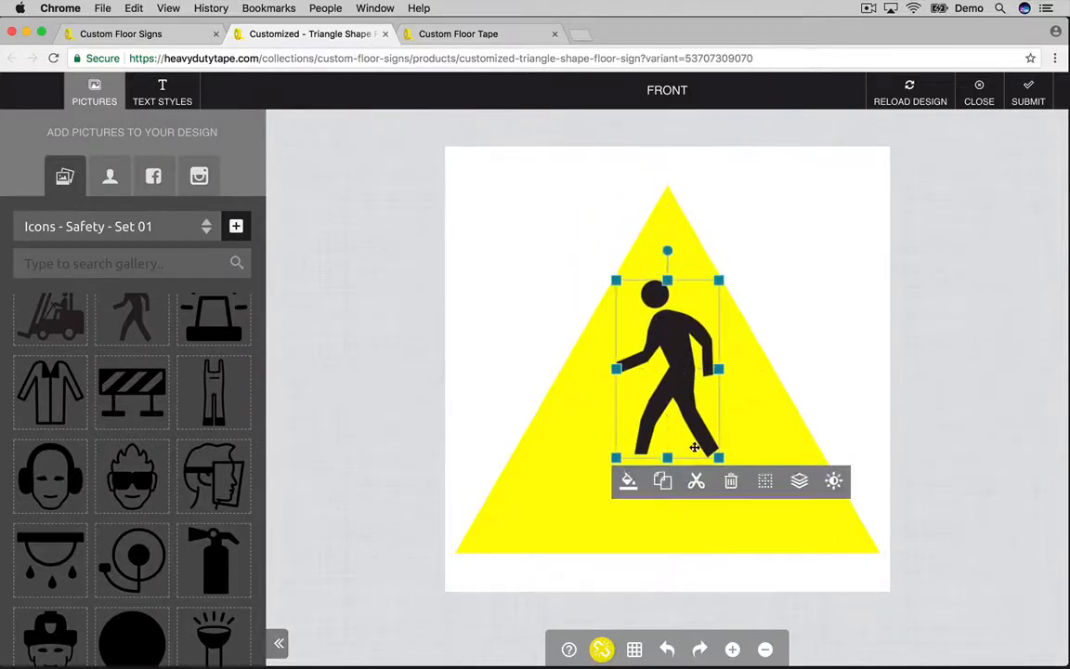
drag(719, 457, 743, 489)
drag(699, 406, 695, 382)
click(523, 269)
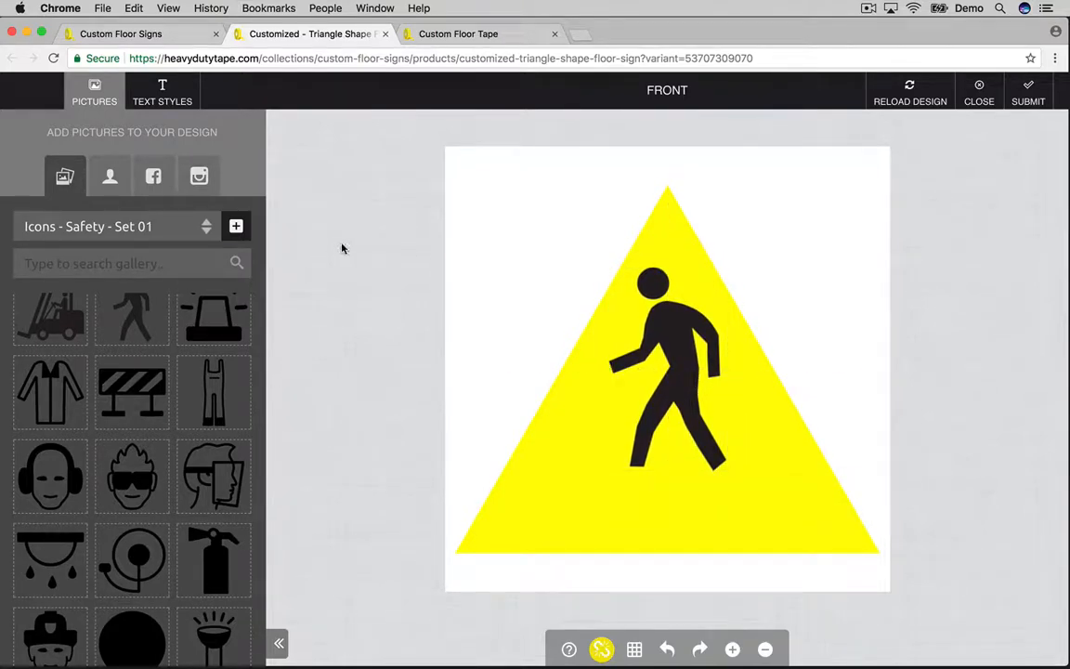
- Add a new text object reading CAUTION to the yellow triangle below the pedestrian icon
click(163, 93)
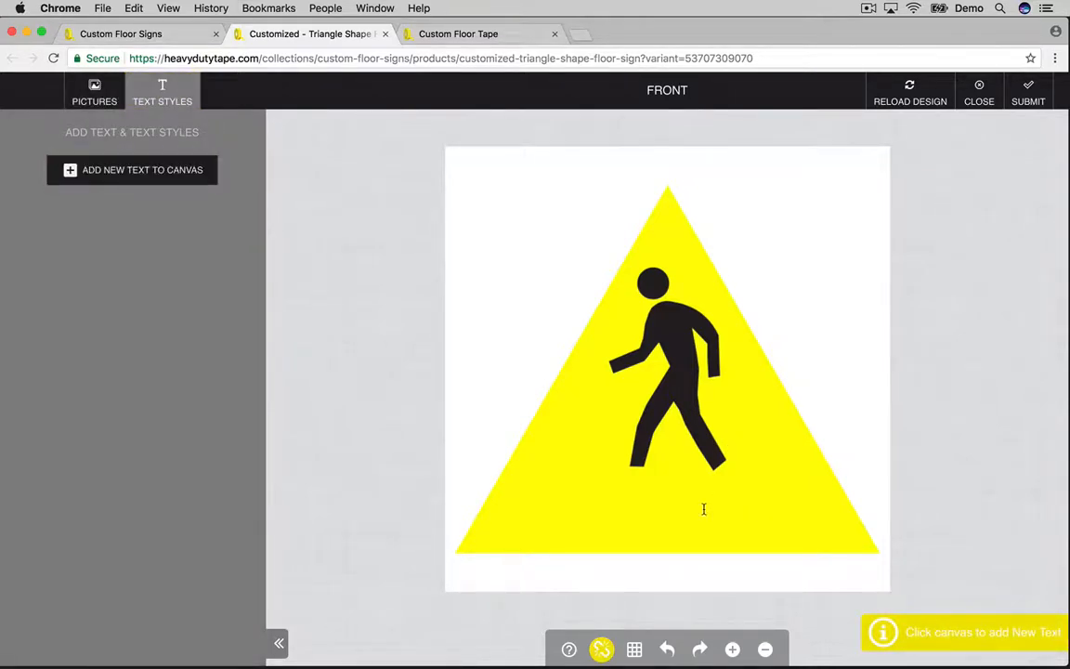
click(671, 502)
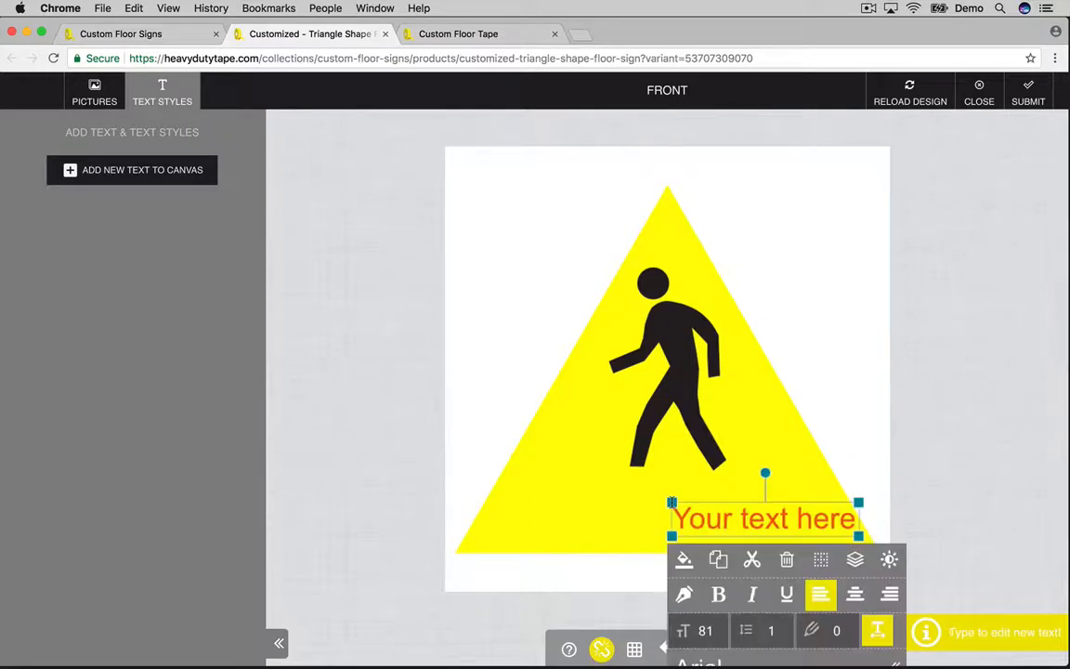
drag(734, 436, 640, 436)
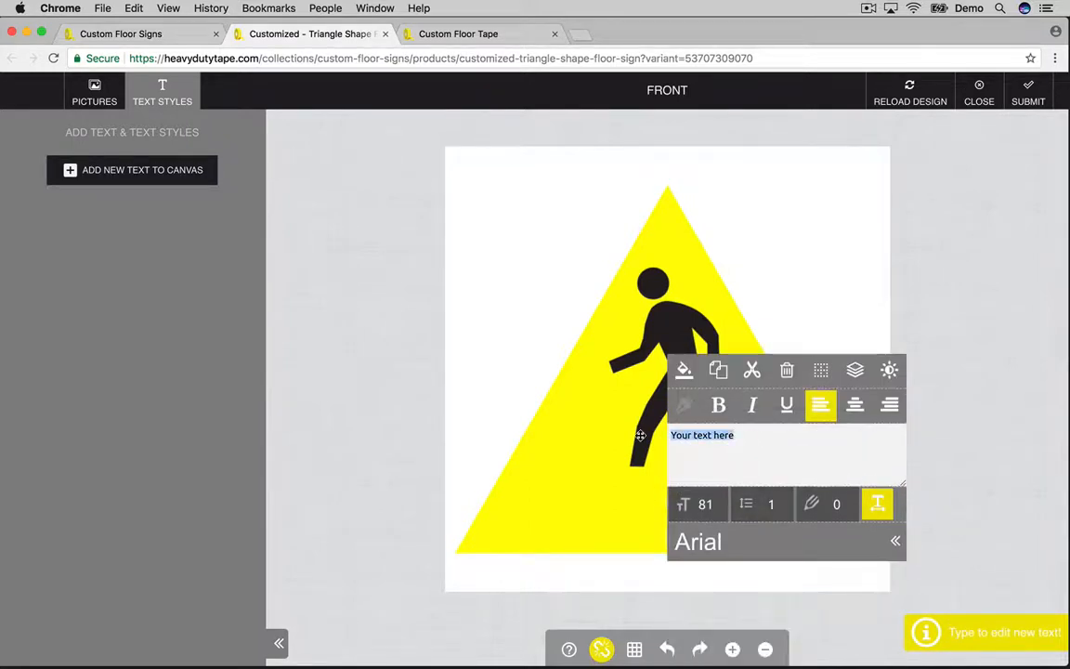
text(cau)
key(BackSpace)
key(BackSpace)
key(BackSpace)
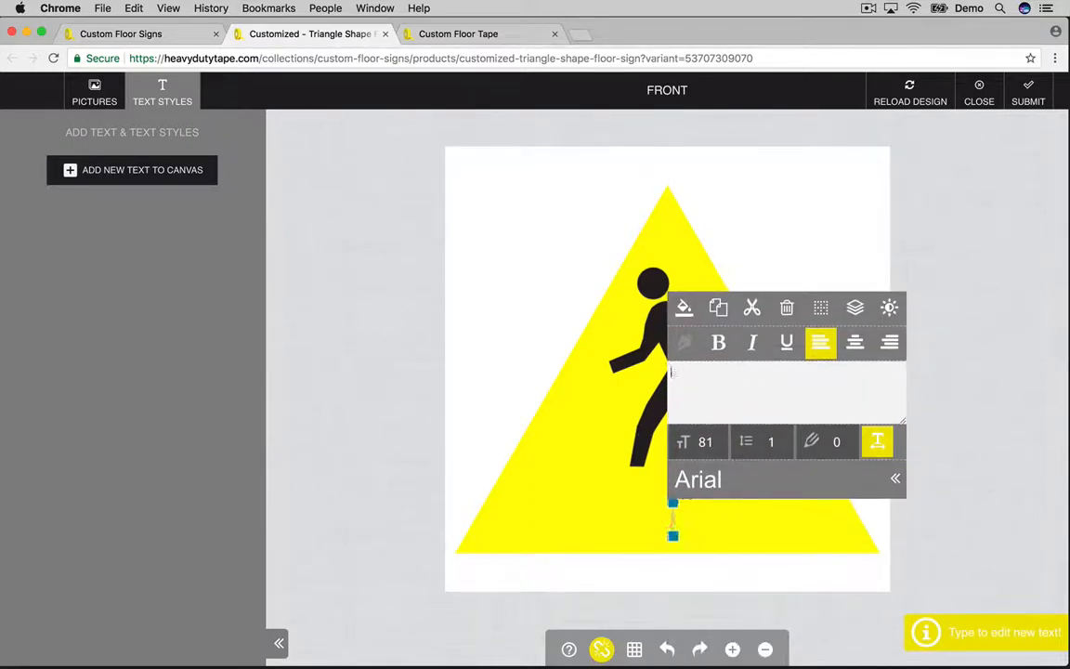
text(CA)
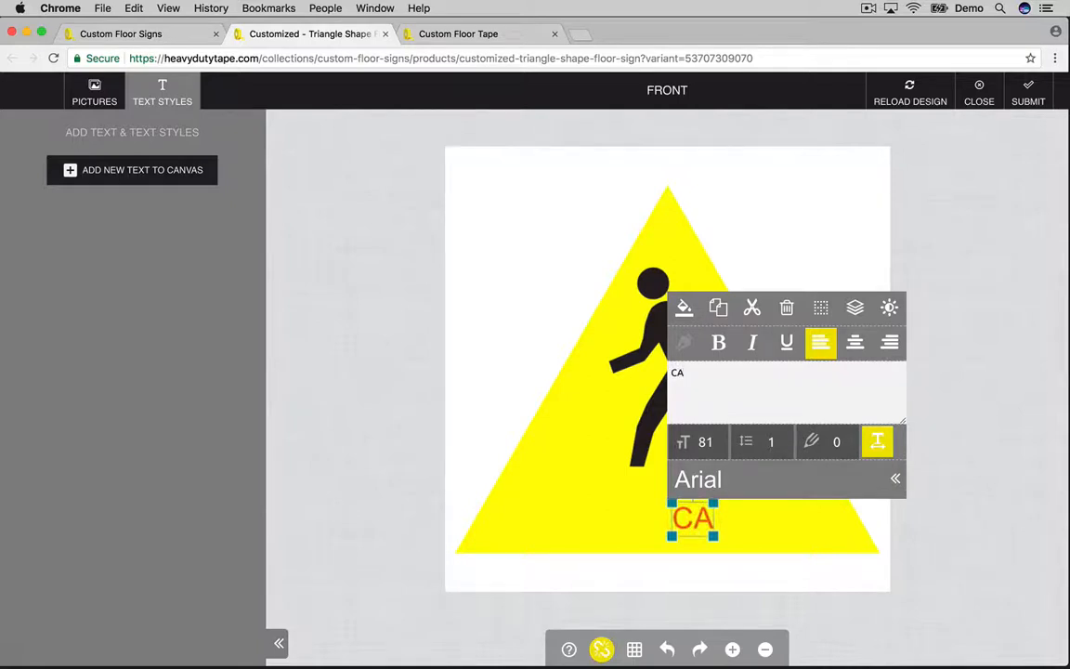
text(UTION)
- Set the CAUTION text's font to Impact and its color to black from Colors - Set 1
key(super+a)
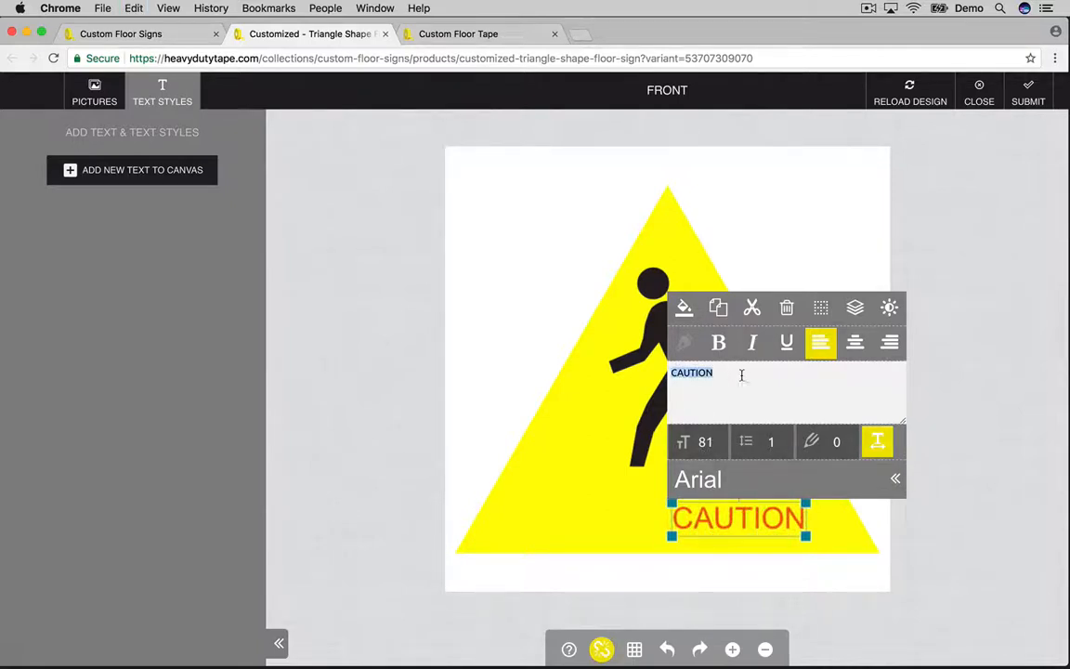
click(790, 484)
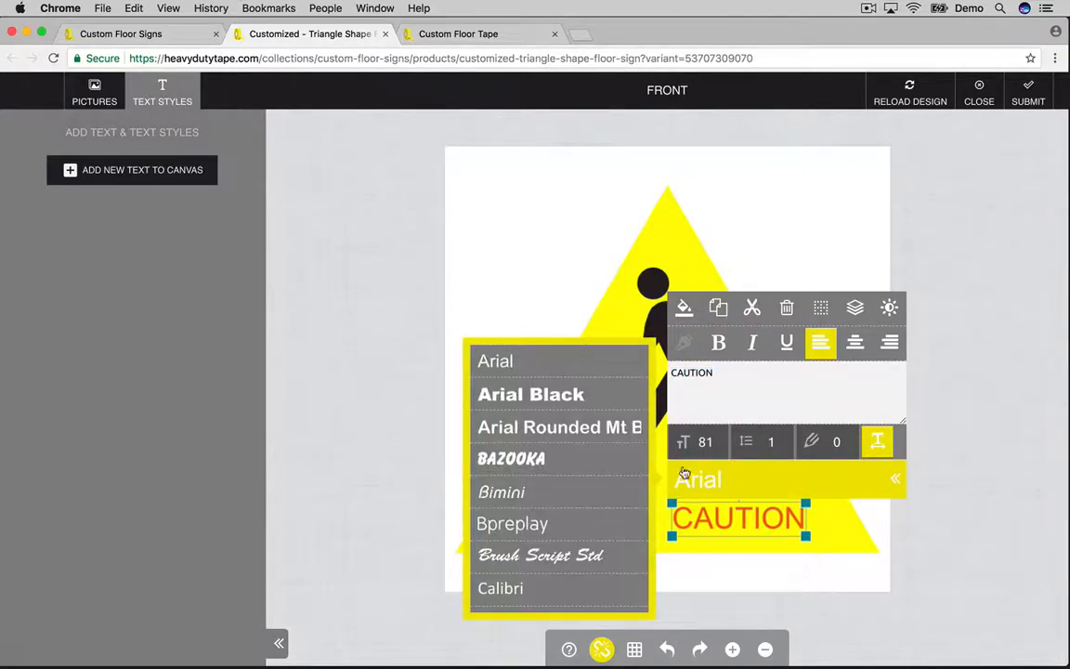
scroll(564, 467, down, 7)
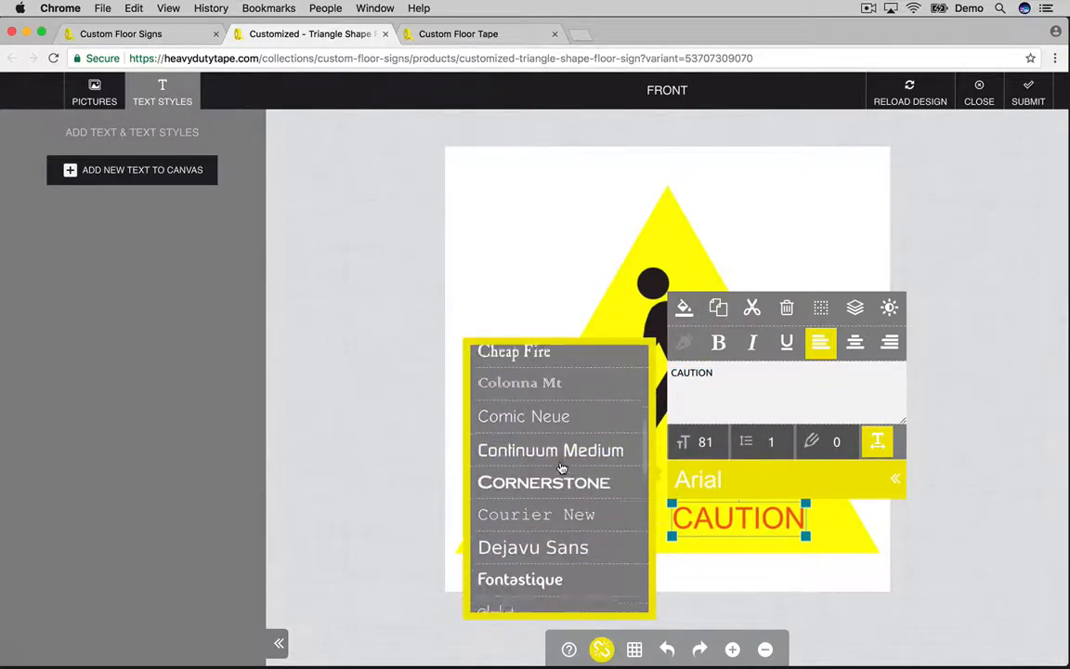
scroll(563, 467, down, 4)
click(548, 483)
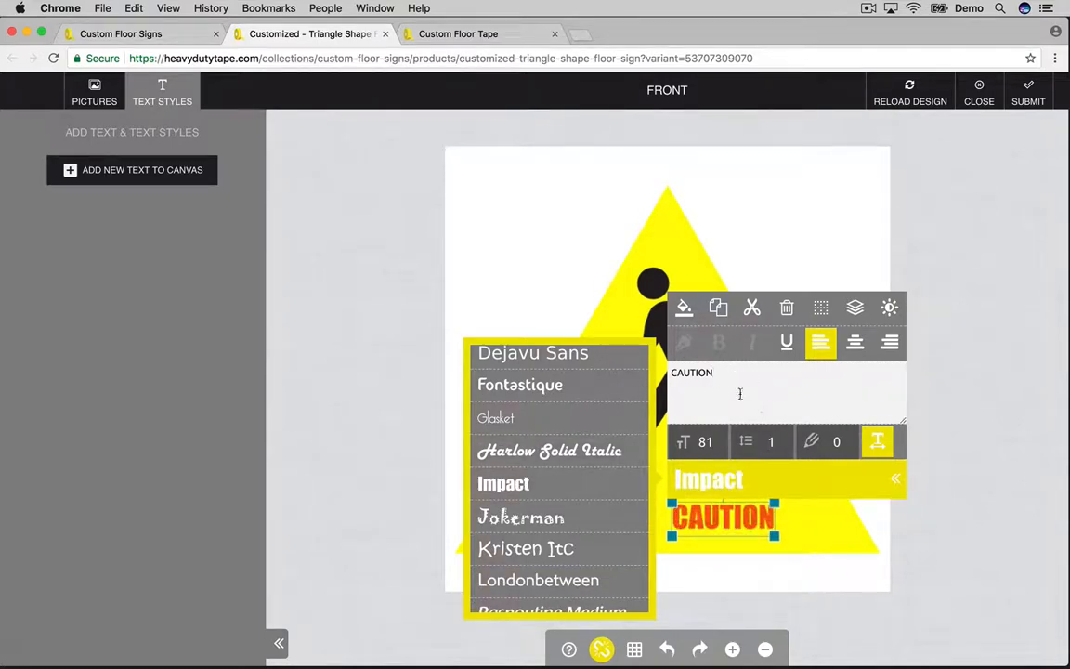
click(684, 306)
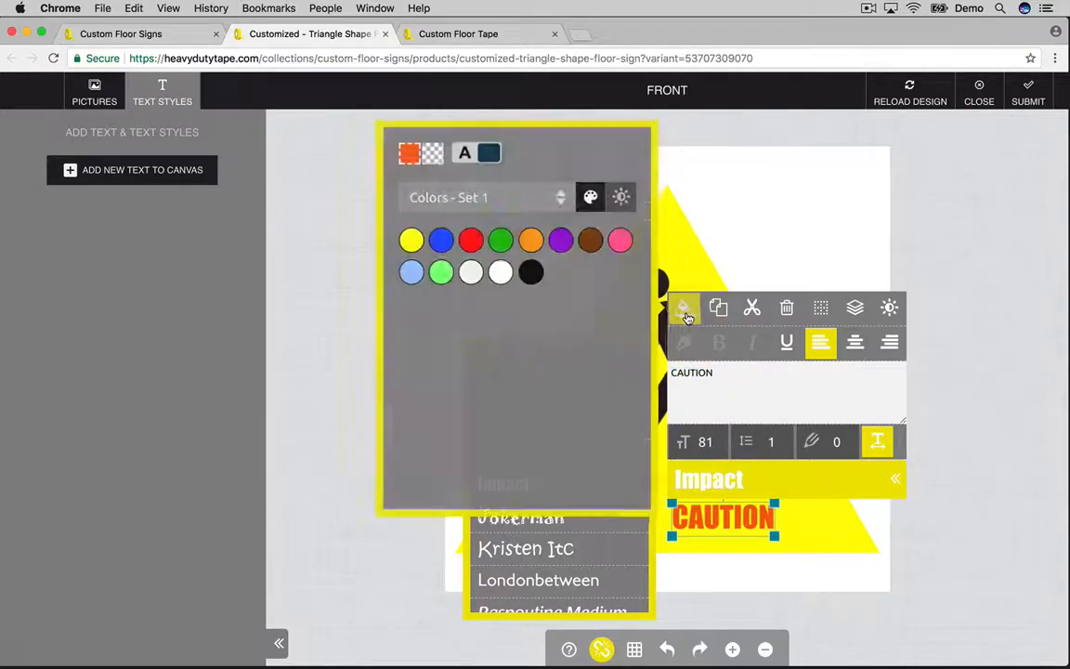
click(531, 272)
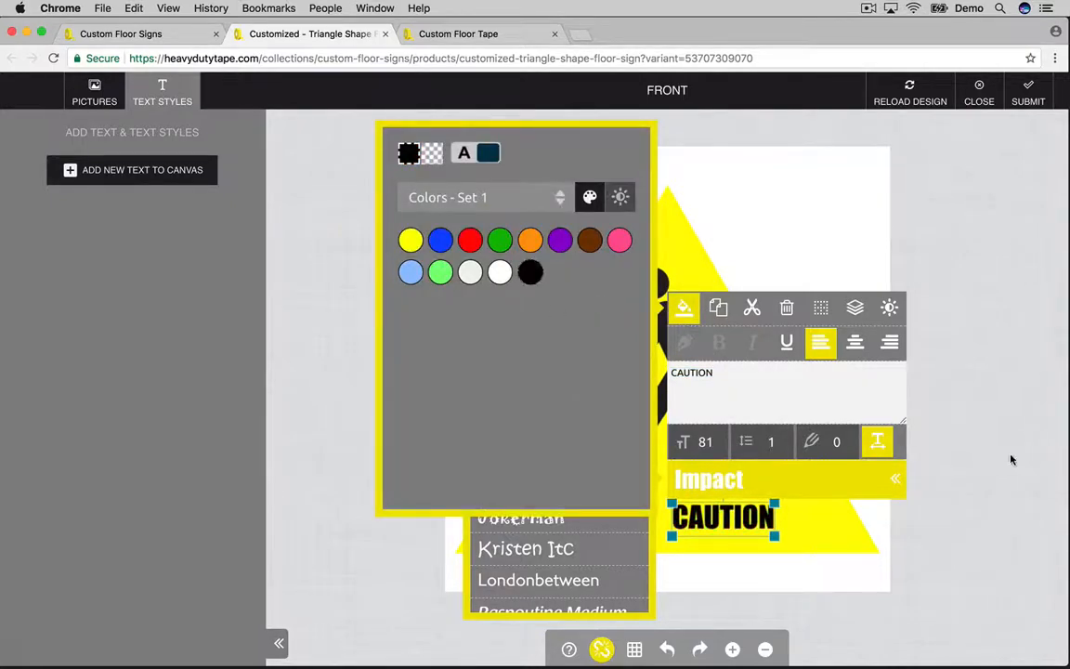
click(965, 420)
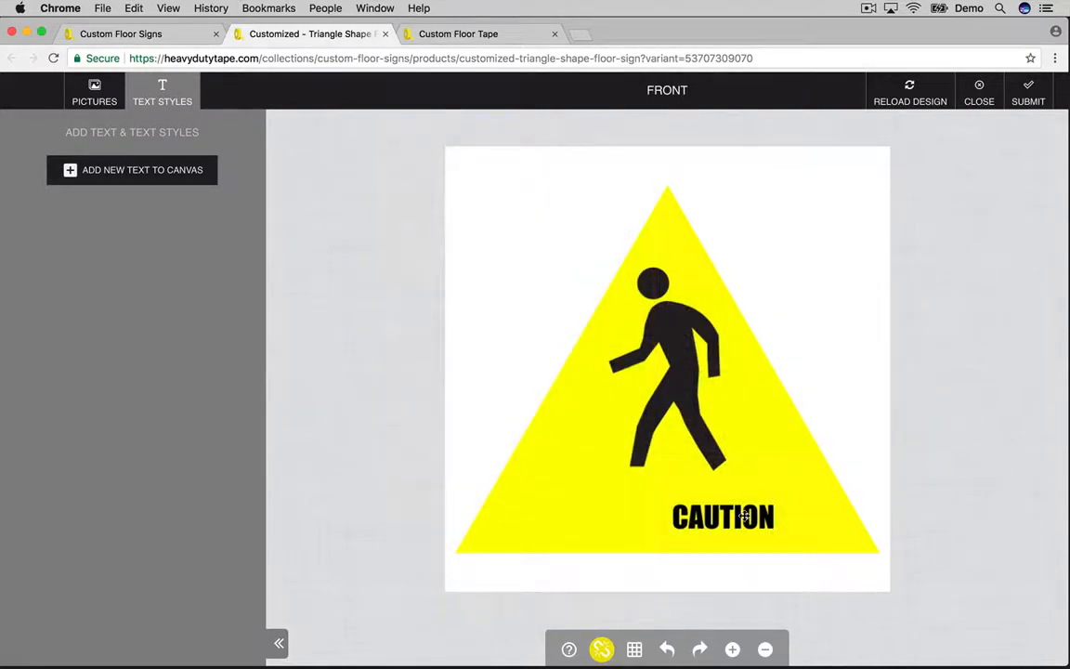
- Enlarge the CAUTION text to about size 178, center it below the pedestrian, and shrink the icon slightly
drag(743, 516, 712, 509)
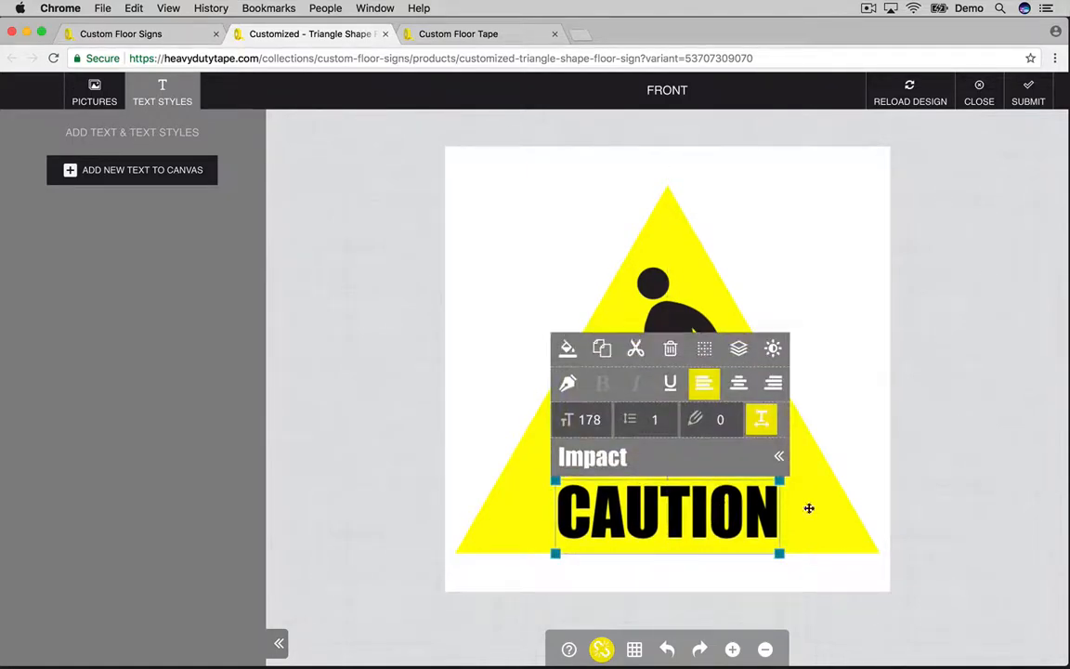
click(852, 476)
click(712, 469)
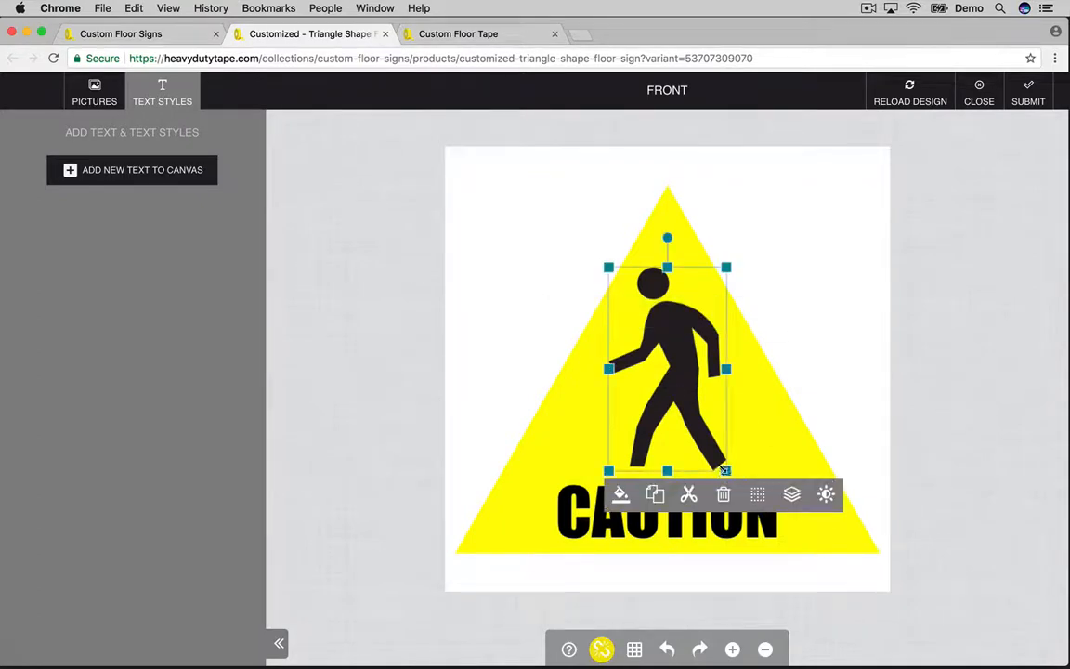
drag(725, 470, 709, 444)
drag(672, 337, 676, 343)
- Enlarge the CAUTION text further, center it near the triangle's base, and lower the pedestrian icon to just above it
drag(700, 509, 675, 488)
drag(754, 531, 812, 539)
mouse_move(721, 506)
mouse_down()
mouse_move(692, 506)
mouse_move(710, 506)
mouse_up()
click(683, 390)
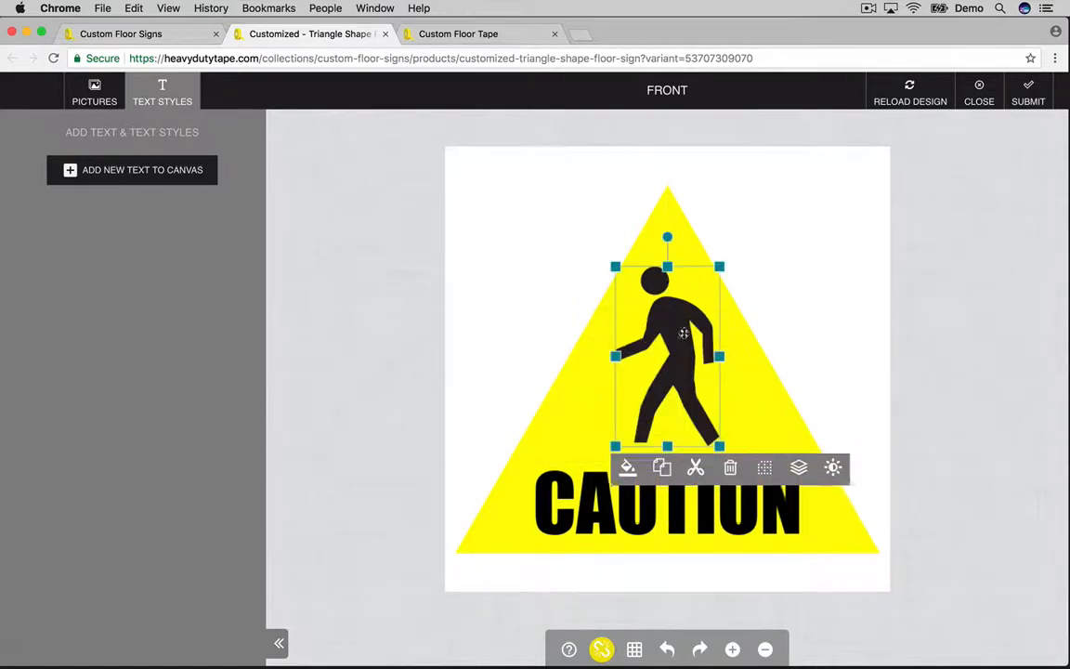
drag(684, 405, 684, 414)
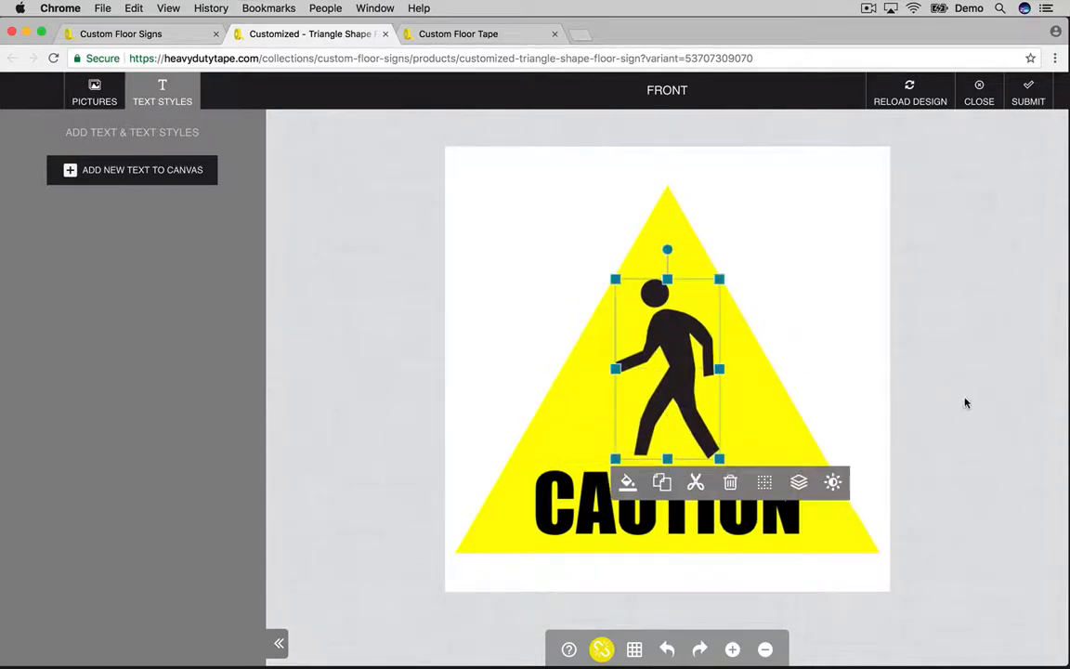
click(950, 406)
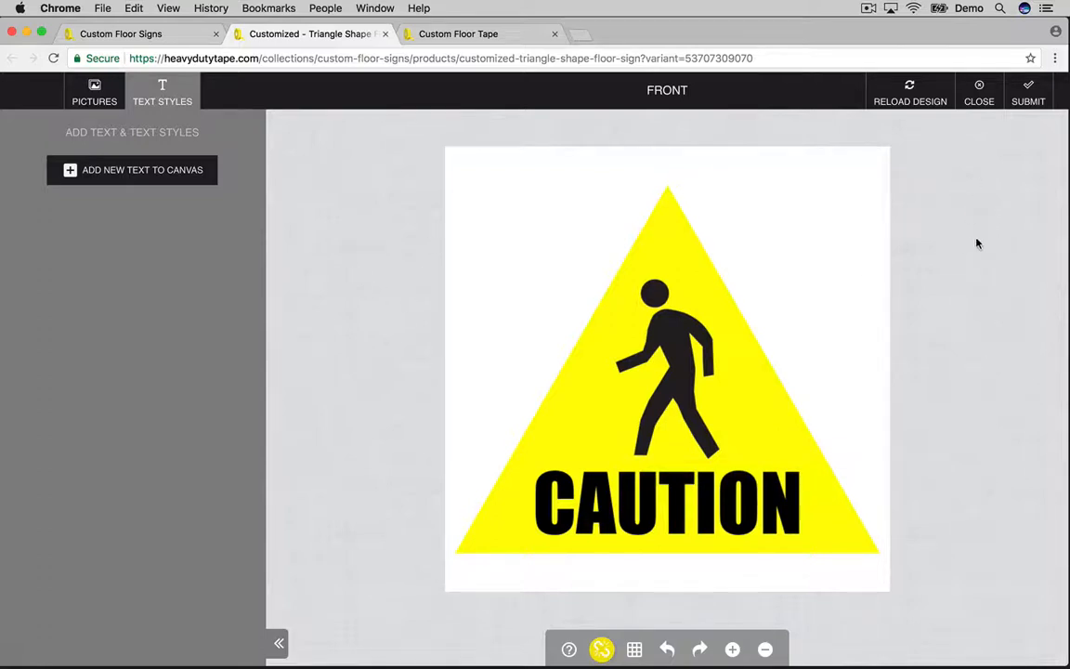
- Submit the finished triangle sign design and approve its preview
click(1022, 102)
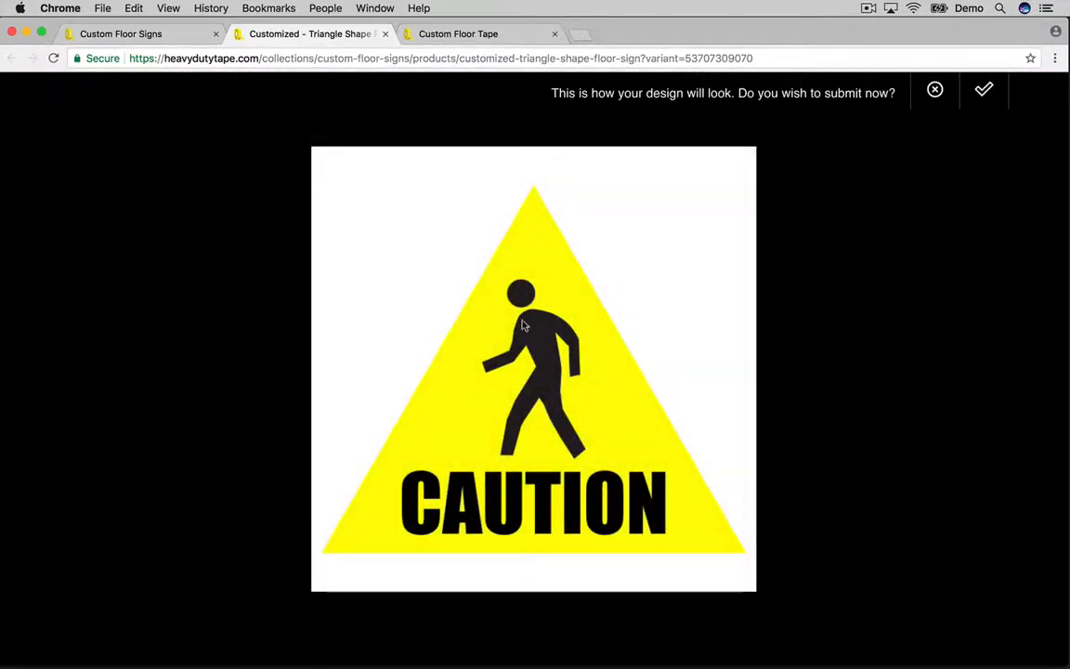
click(985, 92)
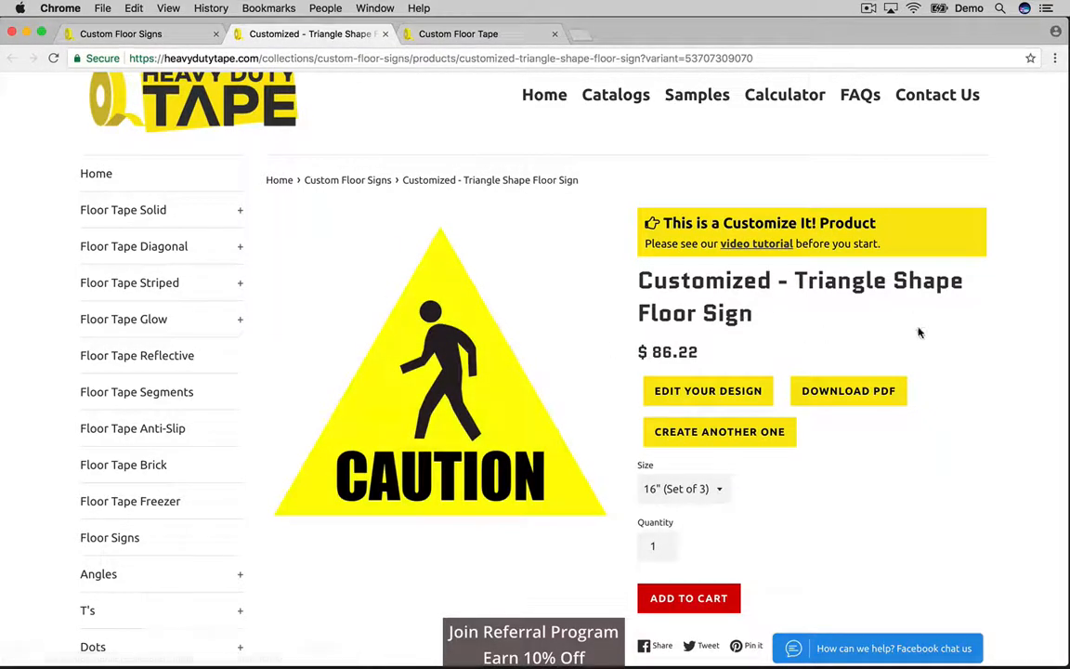
- Choose the 48" (Set of 1) size for the triangle sign, add it to the cart and open the cart
scroll(929, 334, down, 2)
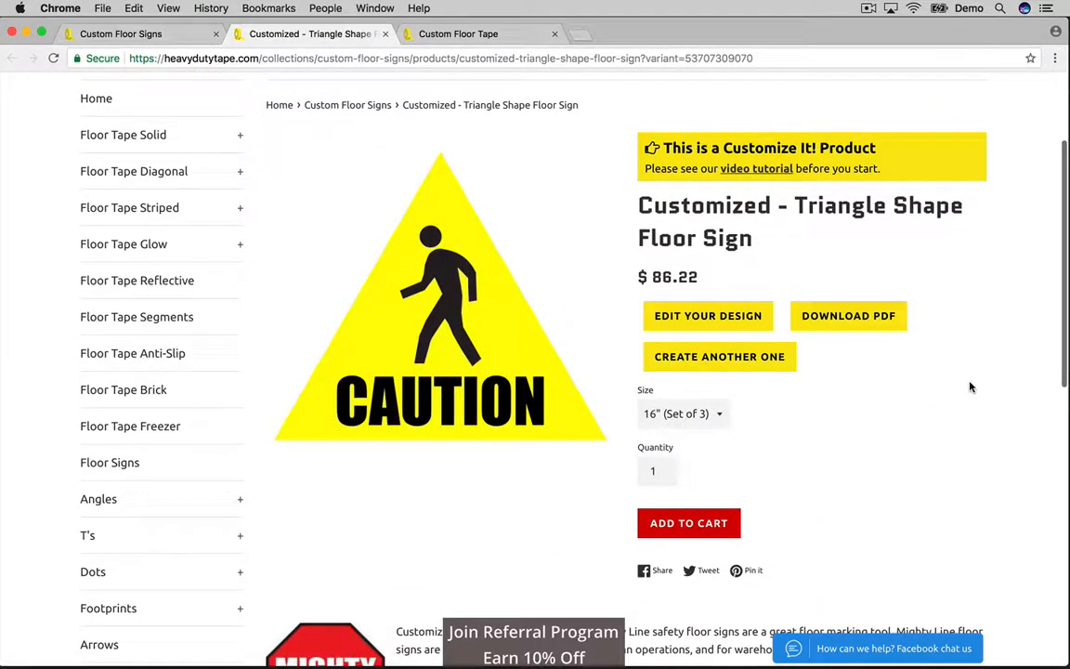
scroll(981, 388, down, 1)
scroll(965, 394, up, 1)
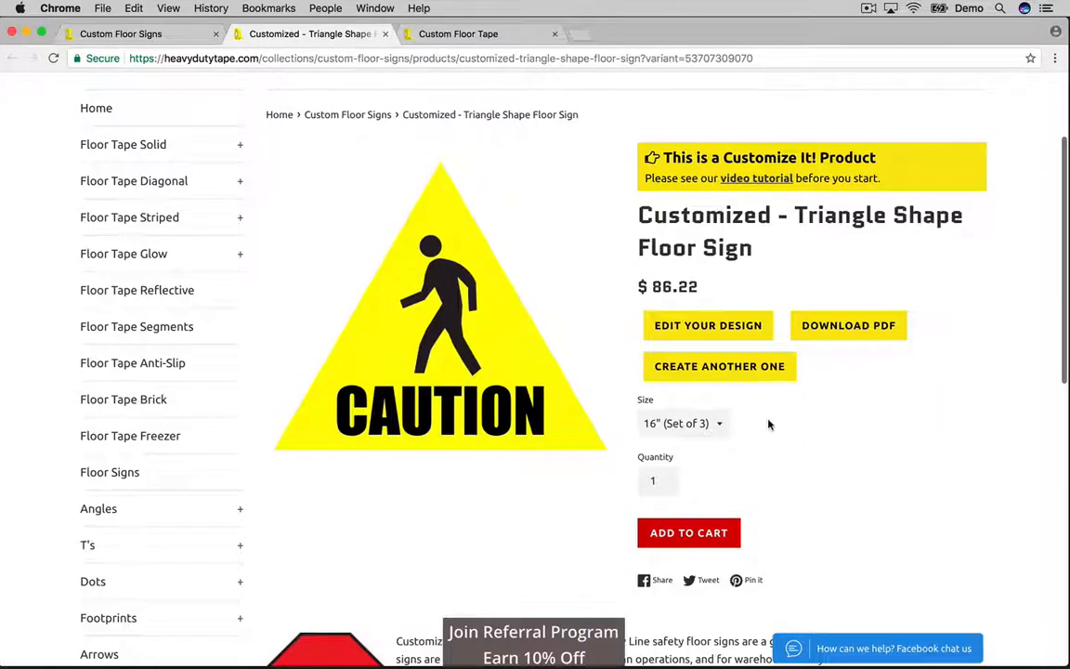
click(683, 425)
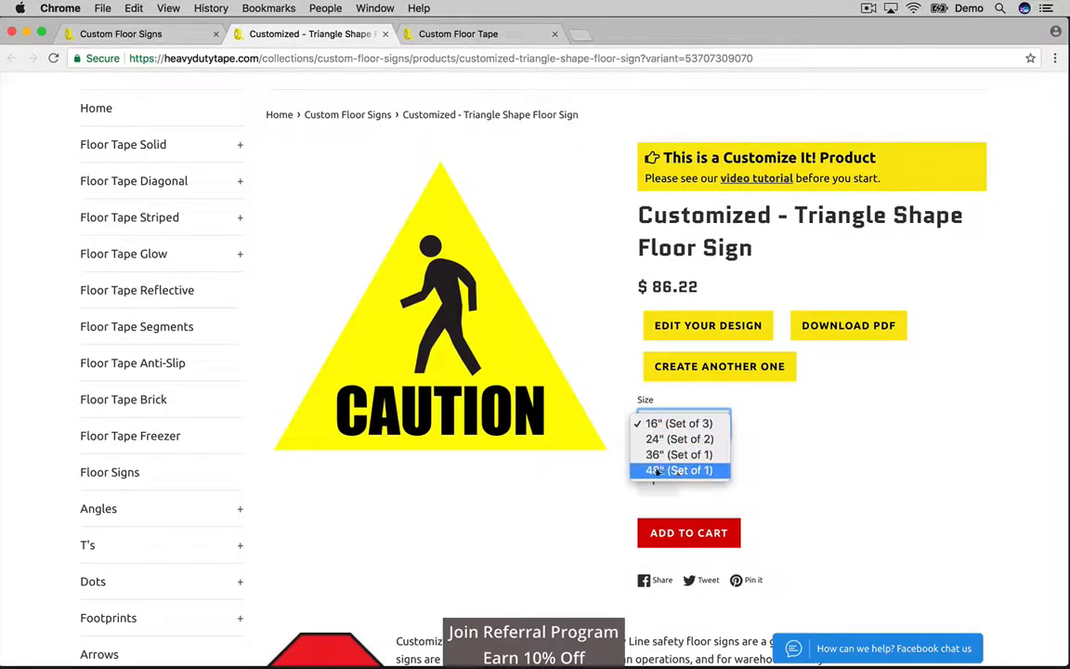
click(677, 471)
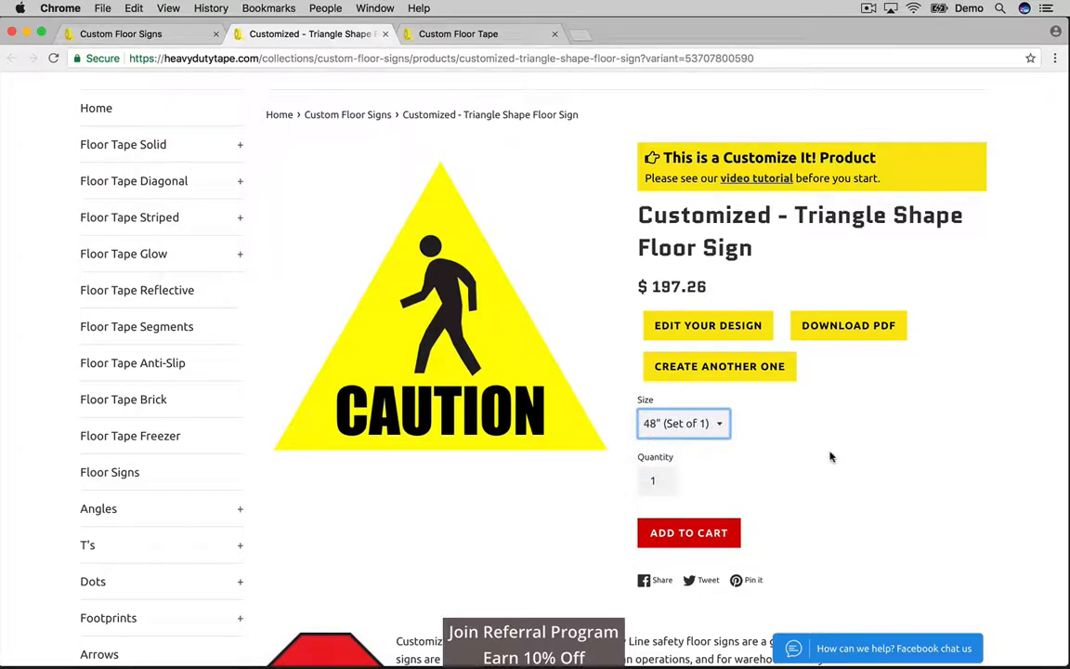
click(716, 531)
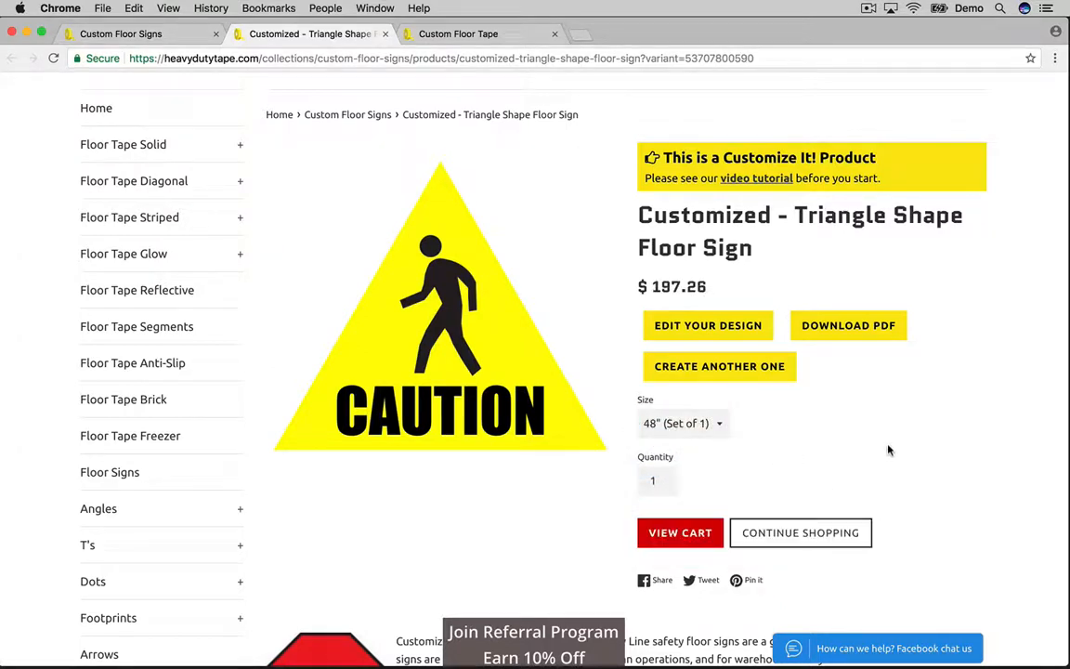
click(678, 539)
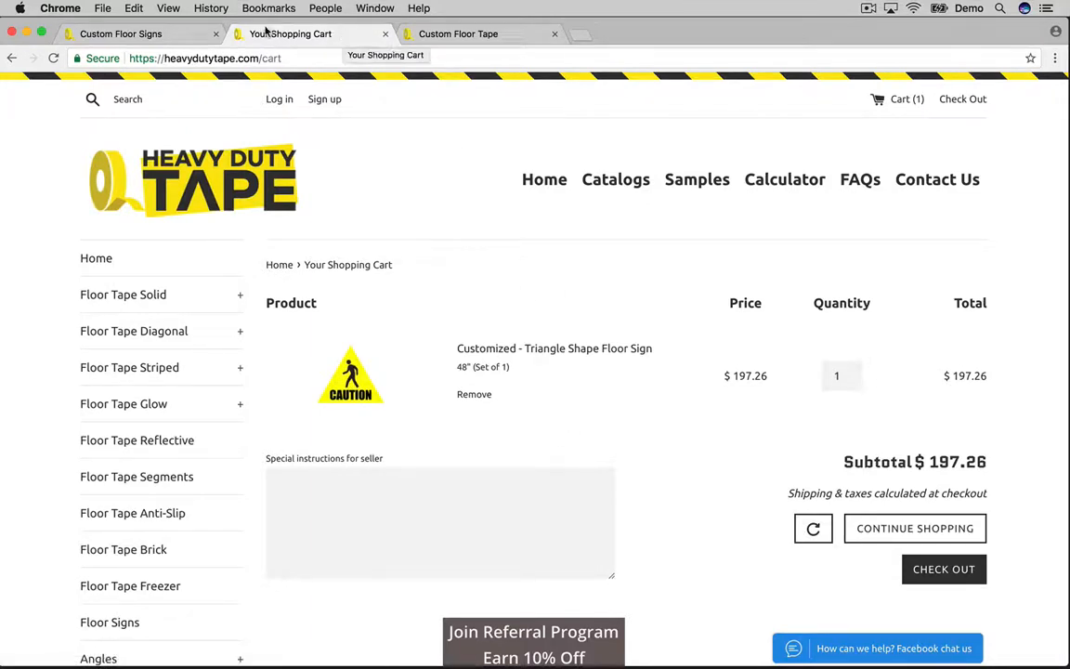
- Return to the Custom Floor Signs collection and bring the octagon shape floor sign into view
click(168, 37)
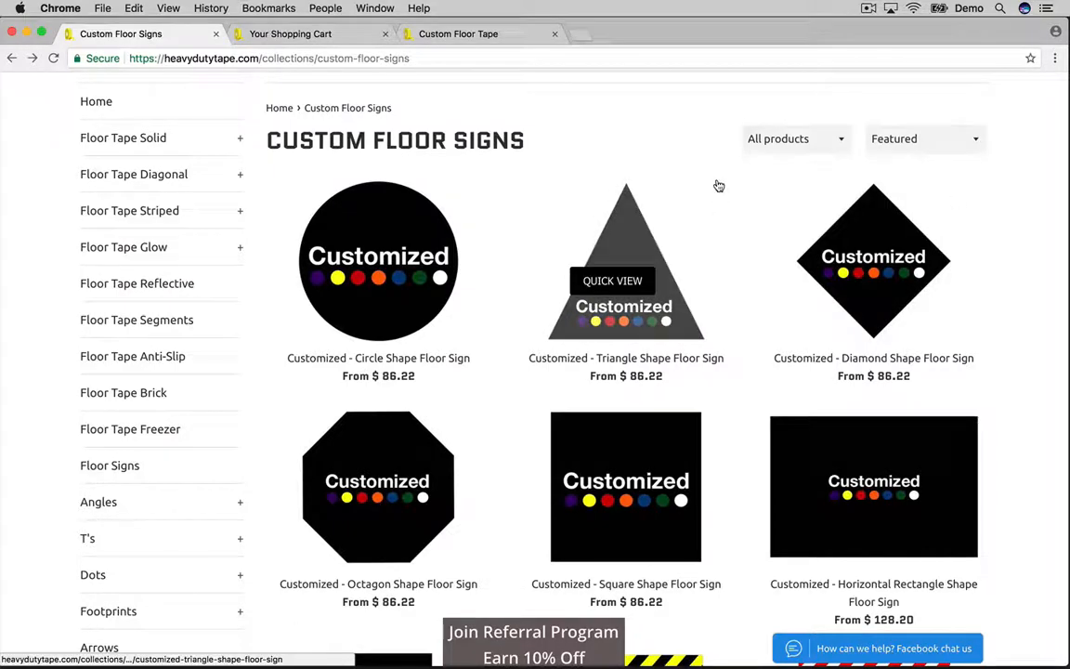
scroll(873, 263, down, 3)
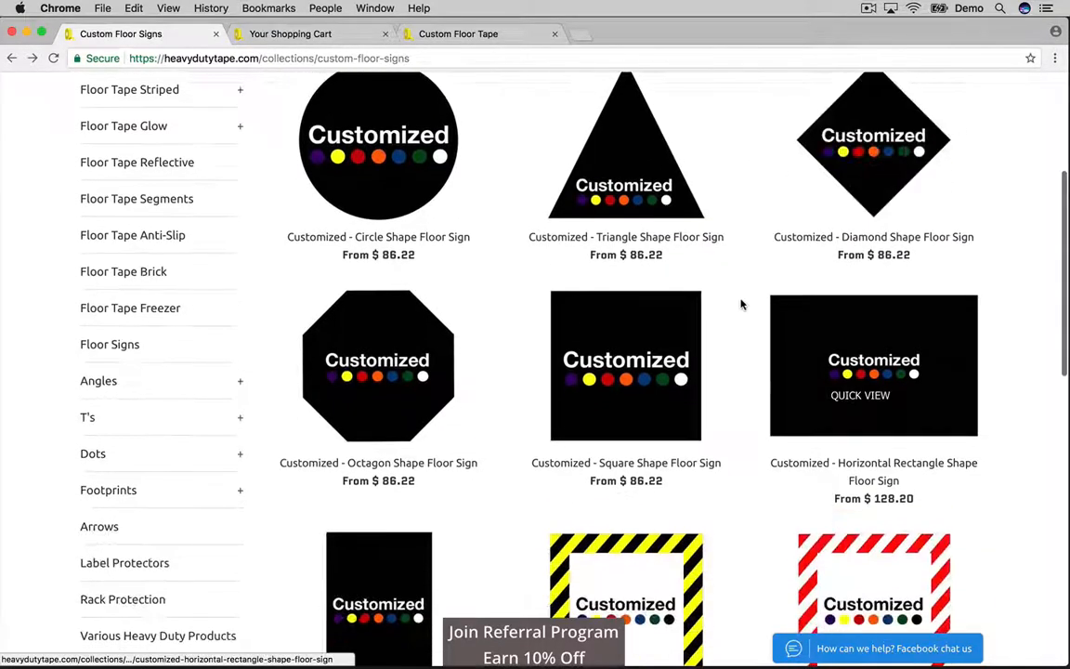
click(375, 336)
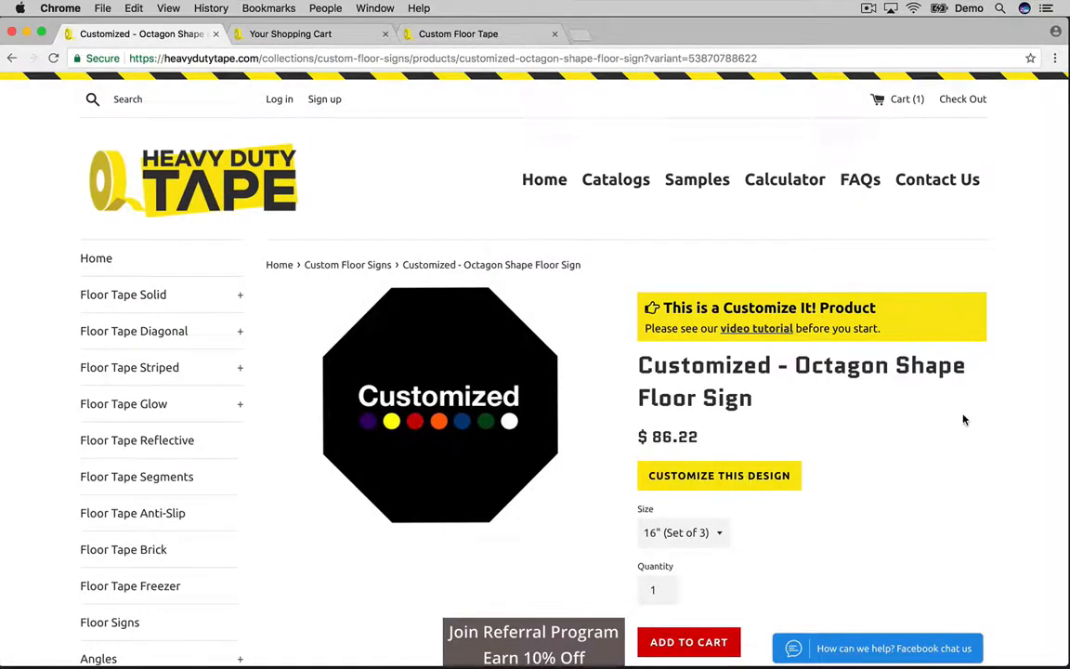
scroll(947, 418, down, 2)
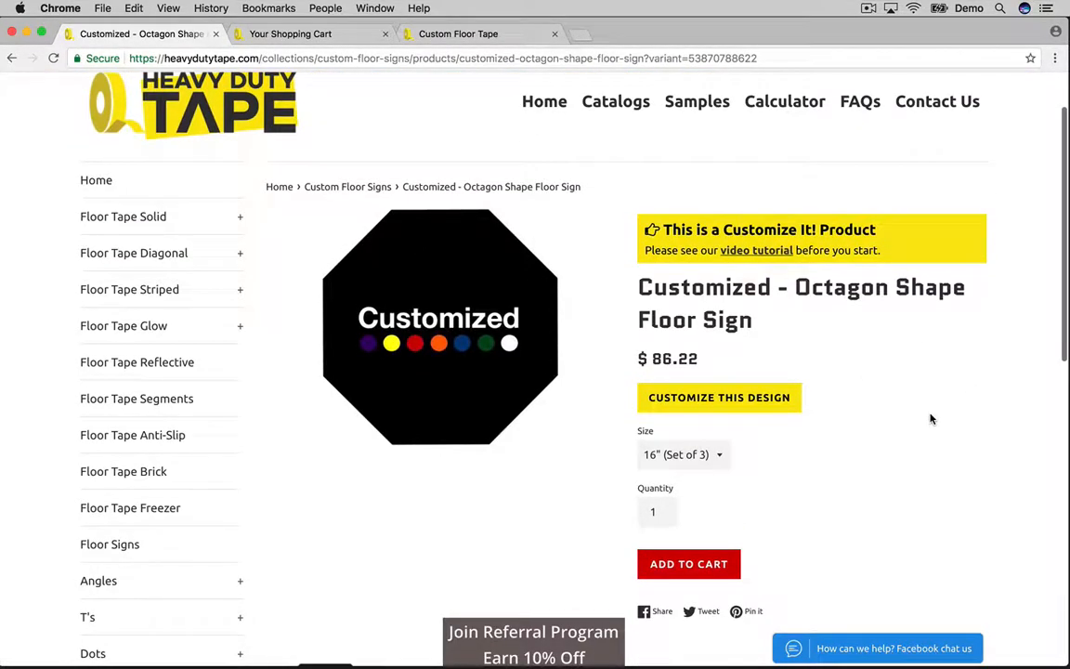
click(9, 60)
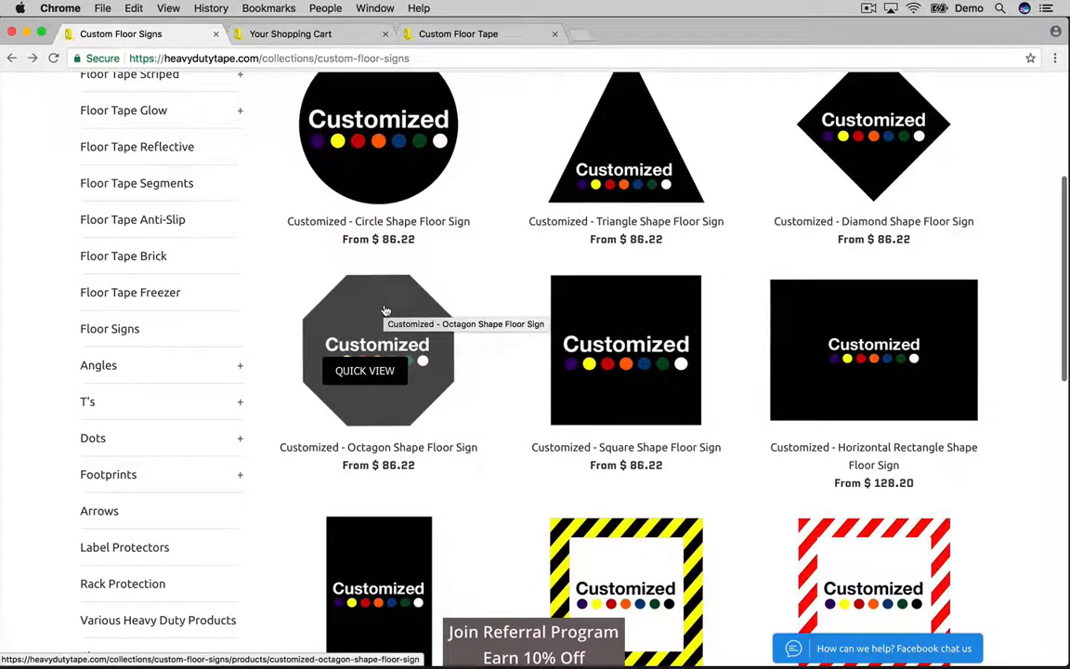
- Open the octagon shape floor sign's product page in a new tab, close the shopping cart tab, and look over the product page
super+click(376, 306)
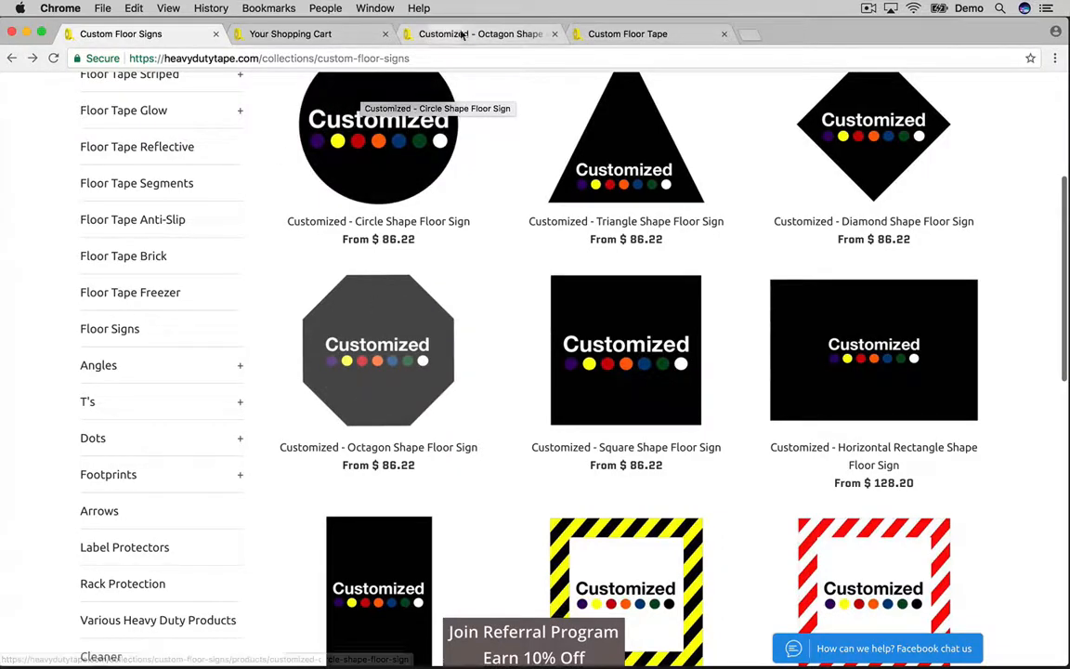
click(384, 35)
click(351, 34)
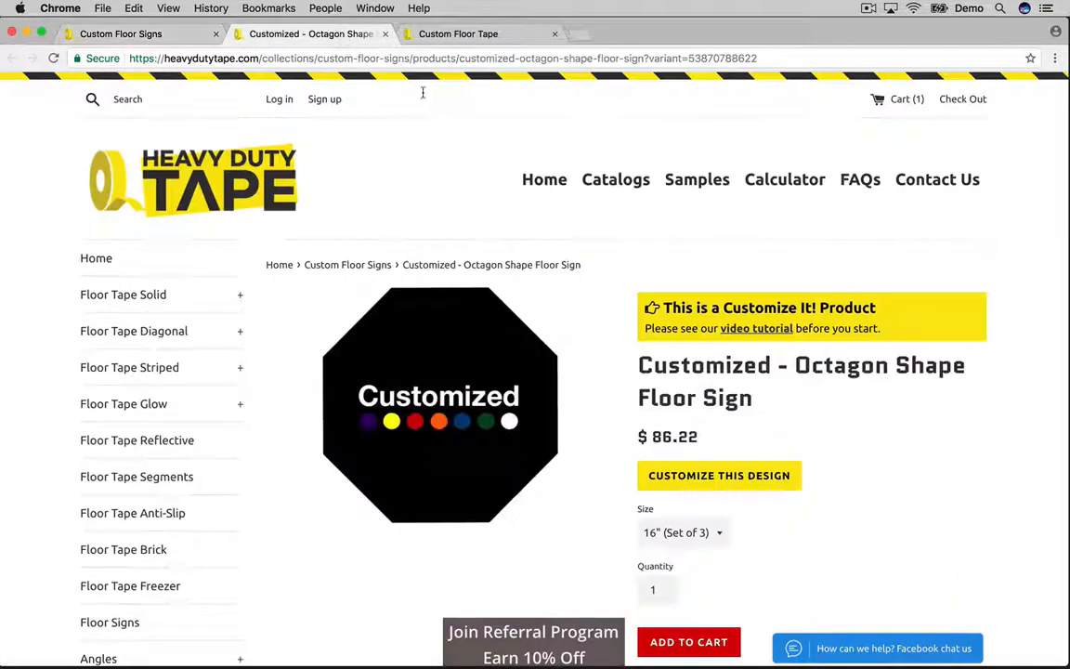
scroll(958, 406, down, 2)
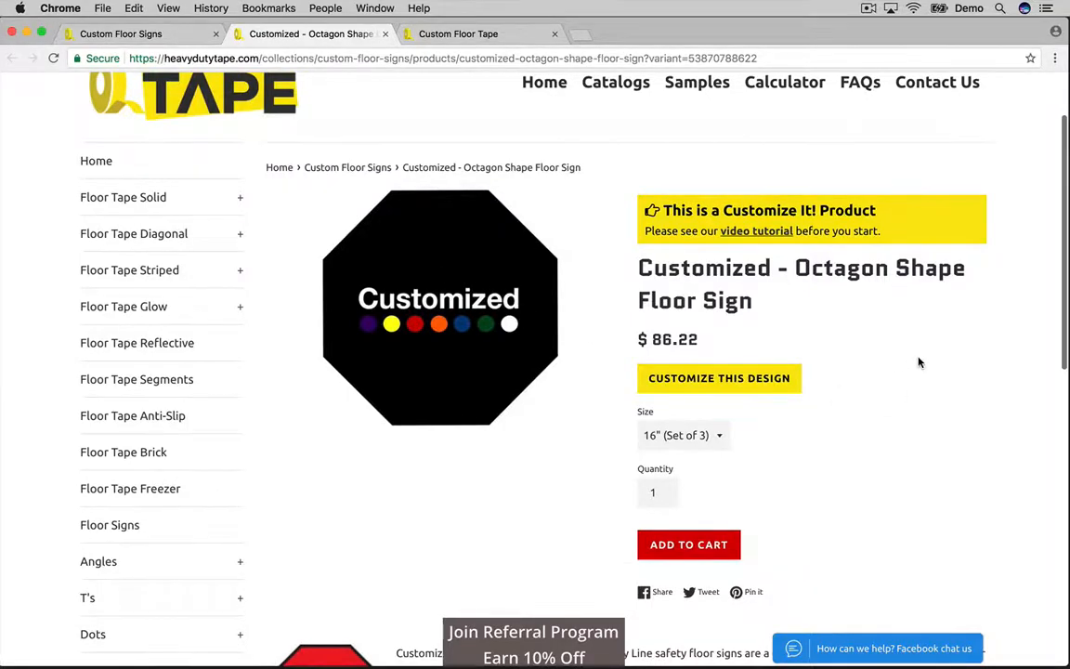
scroll(918, 362, down, 5)
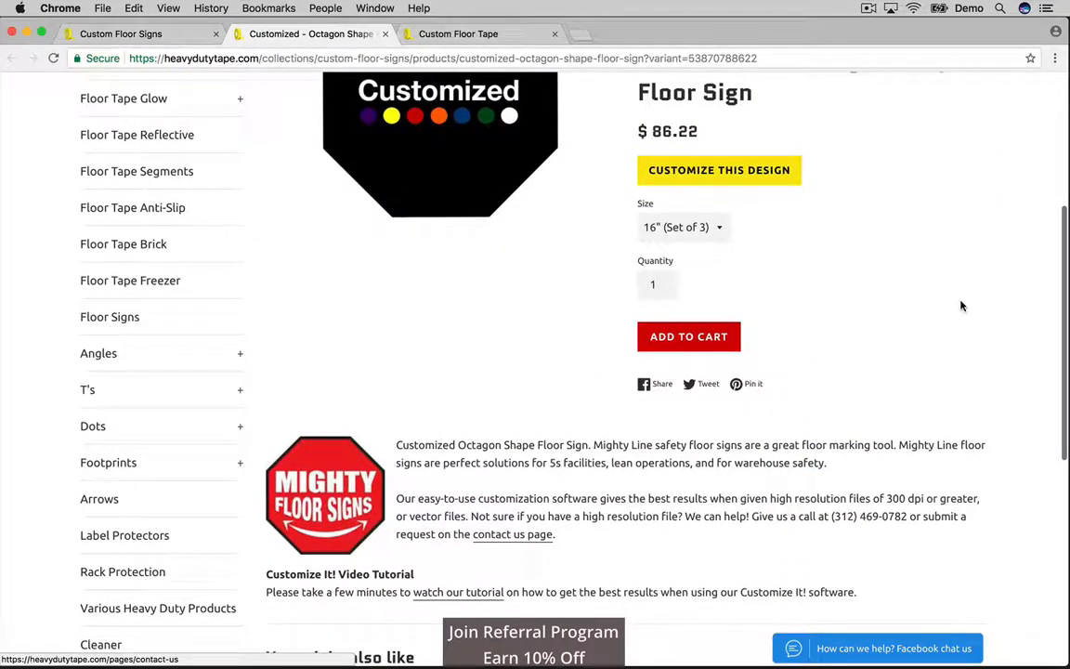
scroll(961, 305, up, 3)
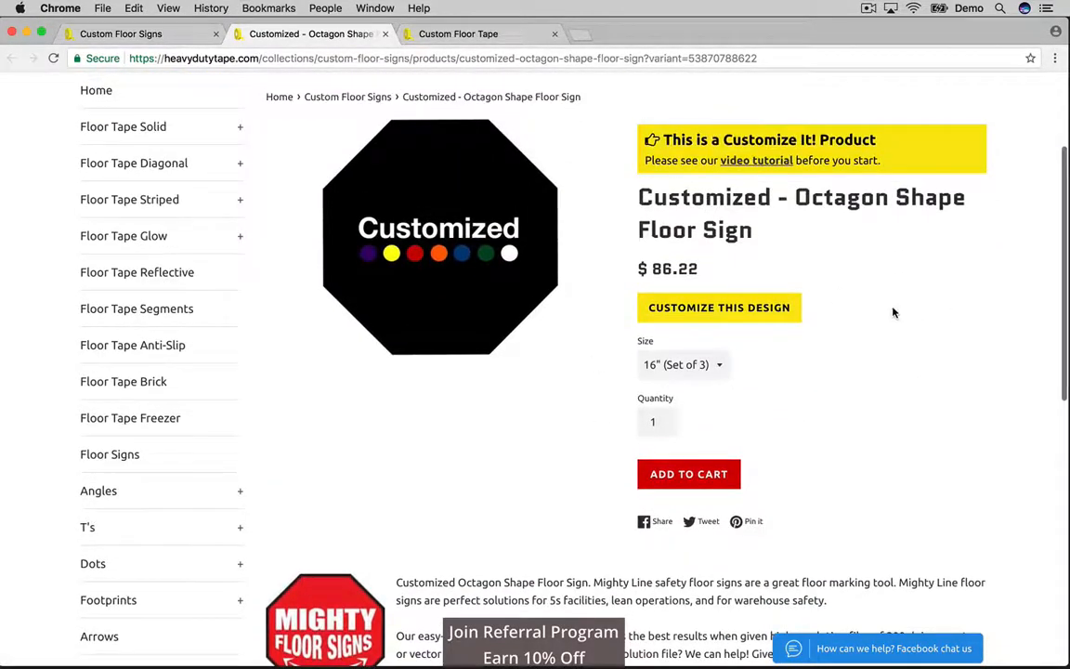
- Start customizing the octagon floor sign, dismiss the sign color notice and fill the octagon with red from Colors - Set 1
click(717, 309)
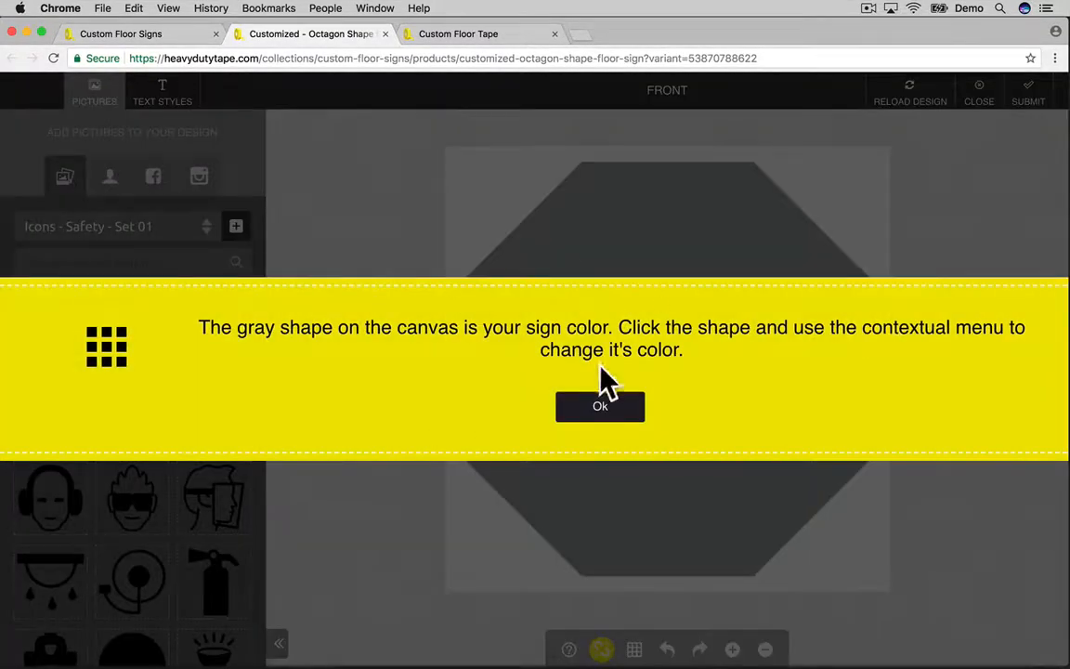
click(601, 406)
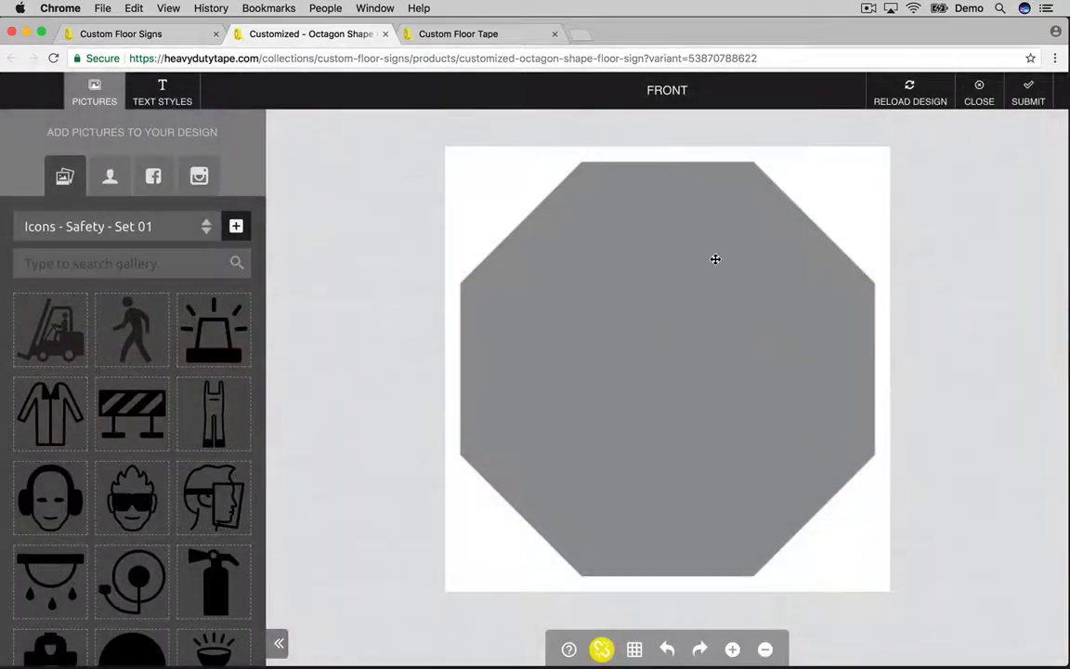
click(656, 229)
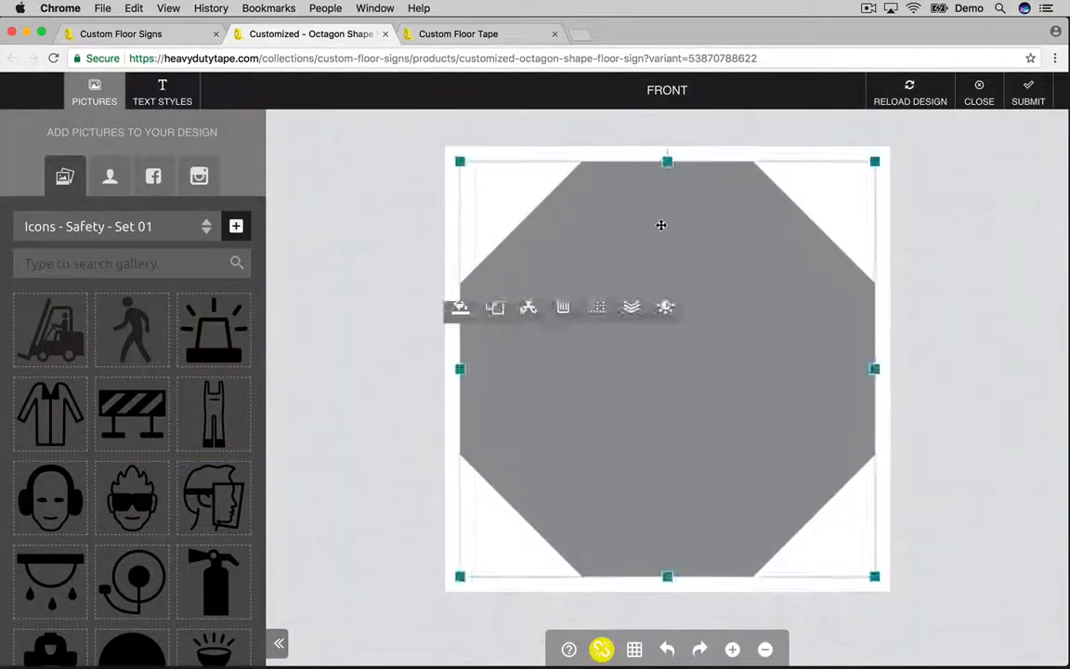
click(458, 318)
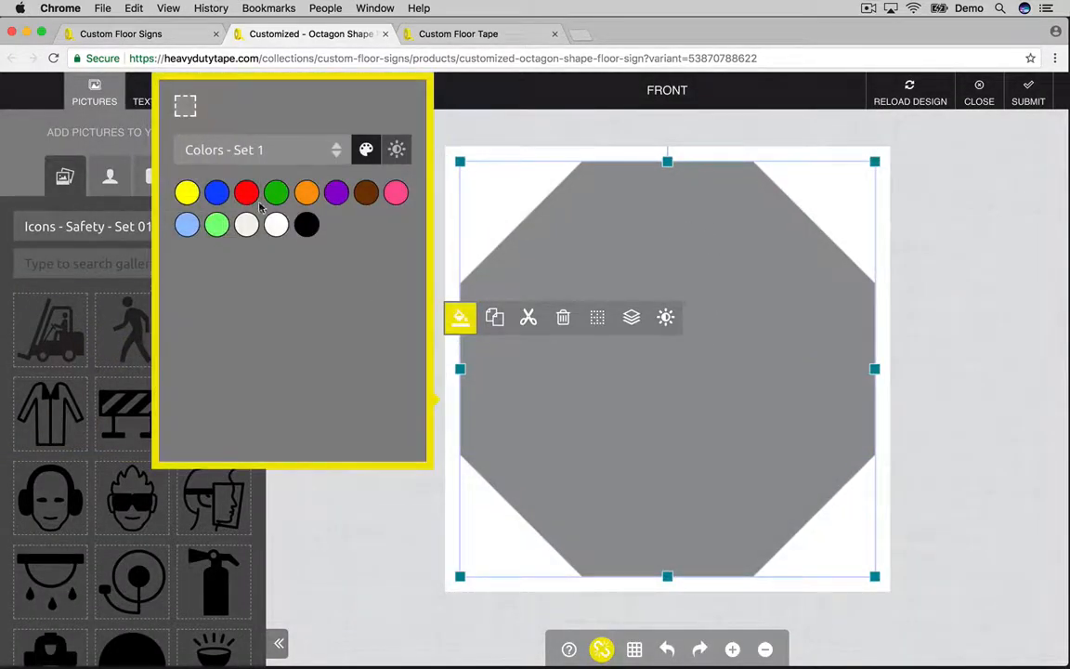
click(247, 193)
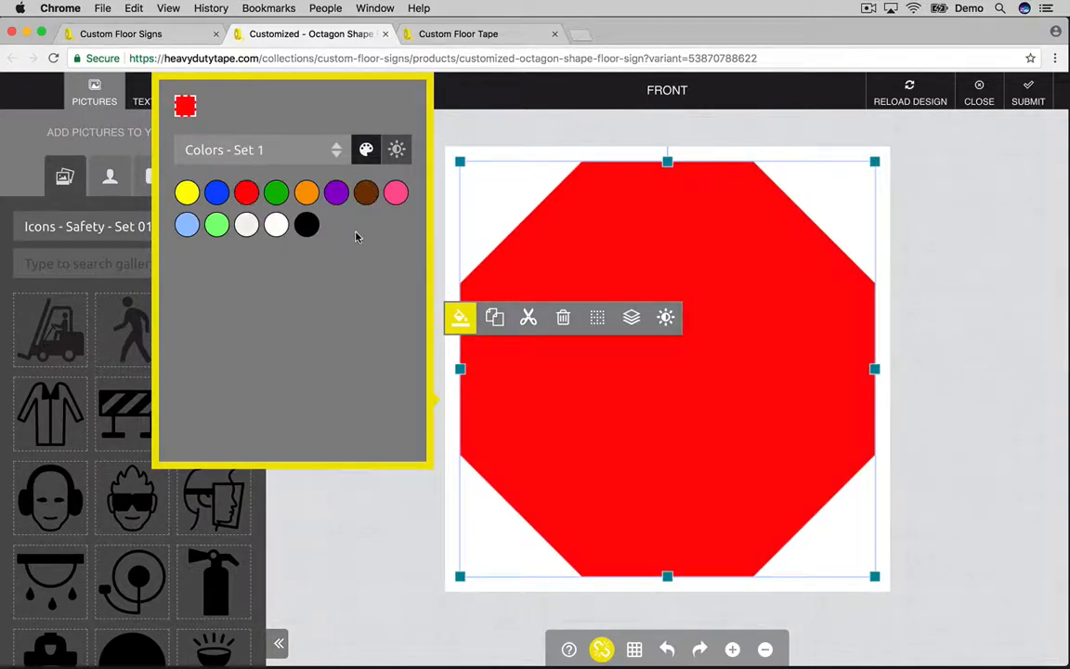
- Add a custom darker red to My Colors as the octagon's fill, using the color wheel, and deselect the shape
click(366, 152)
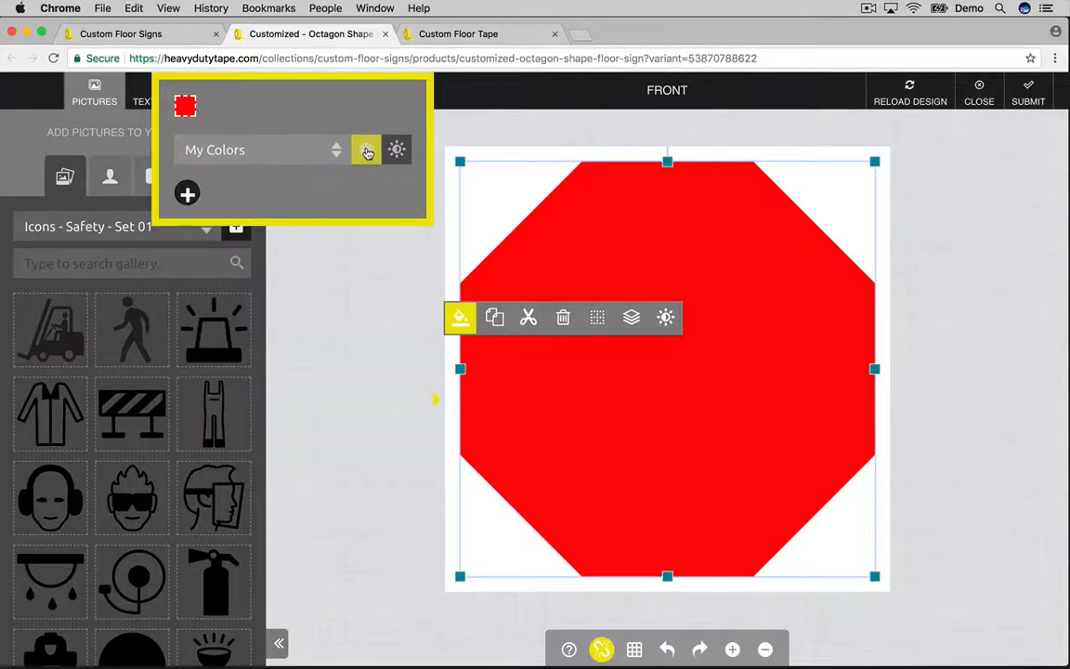
click(186, 194)
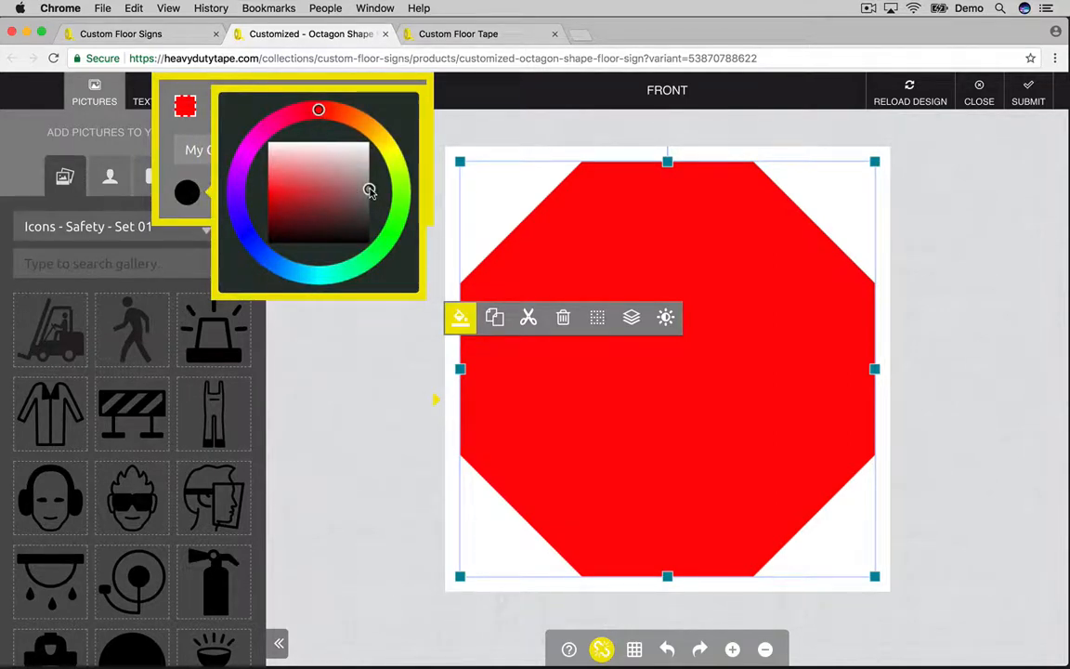
mouse_move(368, 190)
mouse_down()
mouse_move(316, 184)
mouse_move(268, 200)
mouse_up()
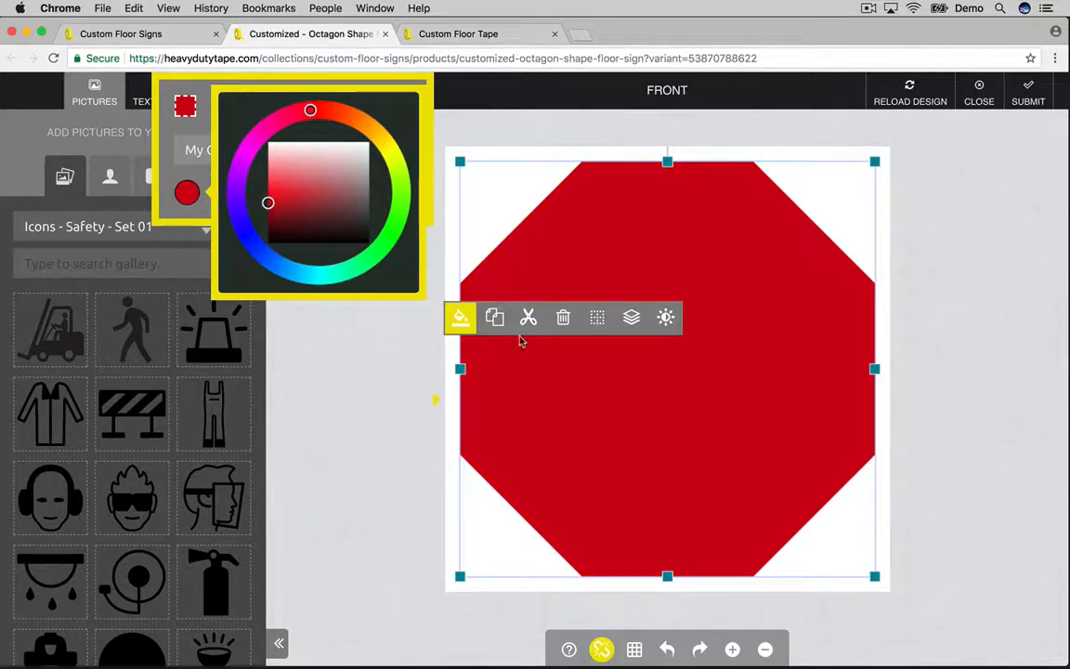
click(981, 310)
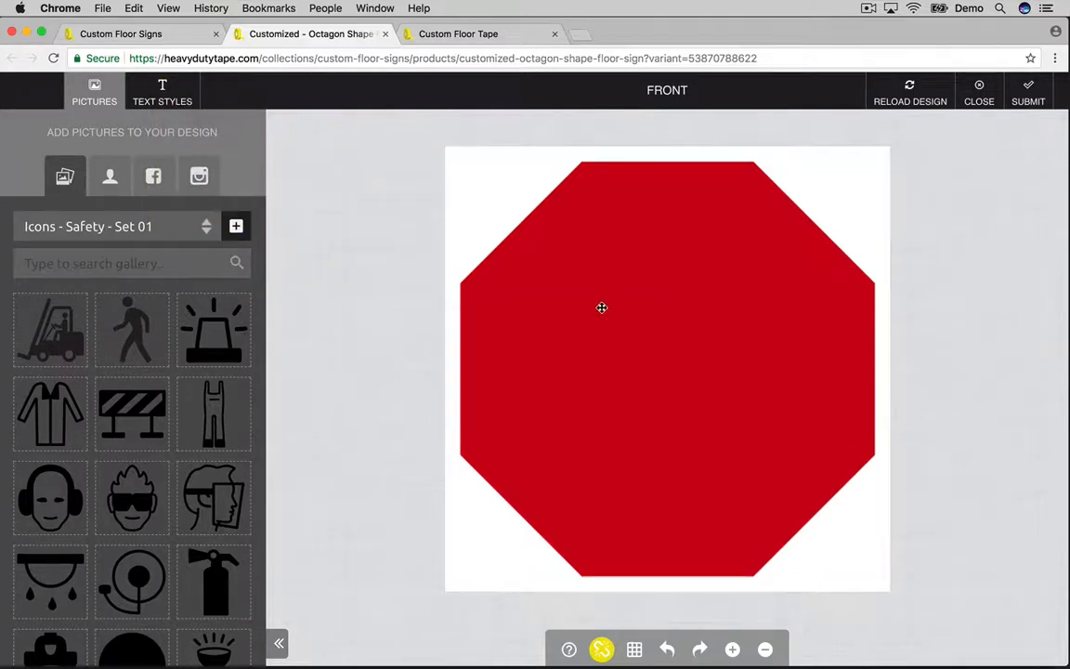
- Add a new text object to the octagon and color it white from Colors - Set 1
click(184, 106)
click(130, 170)
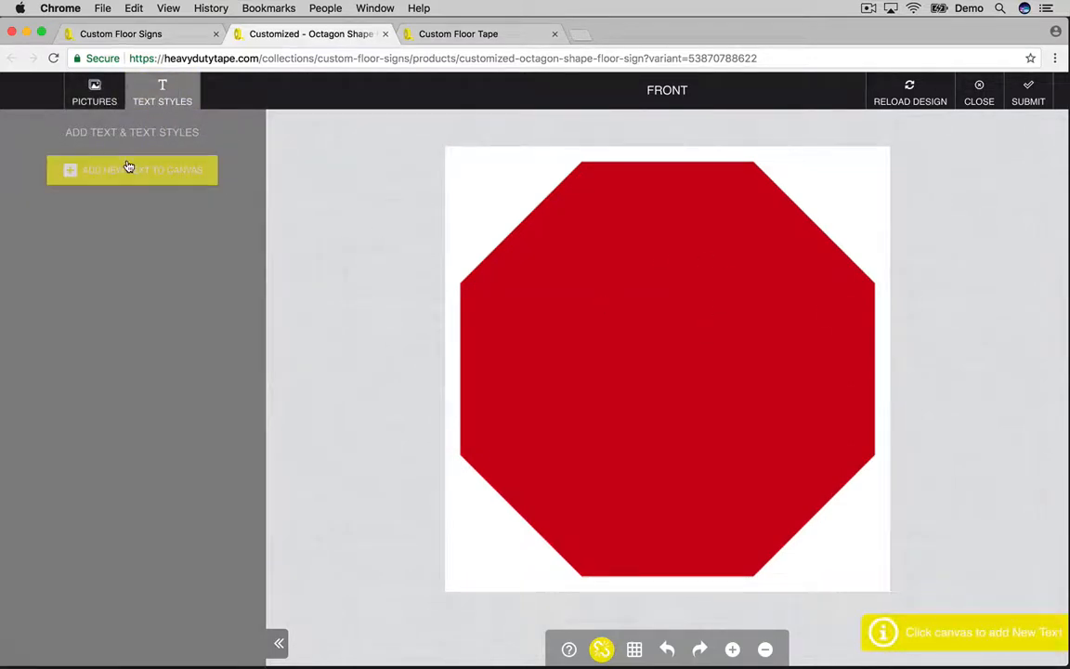
click(672, 266)
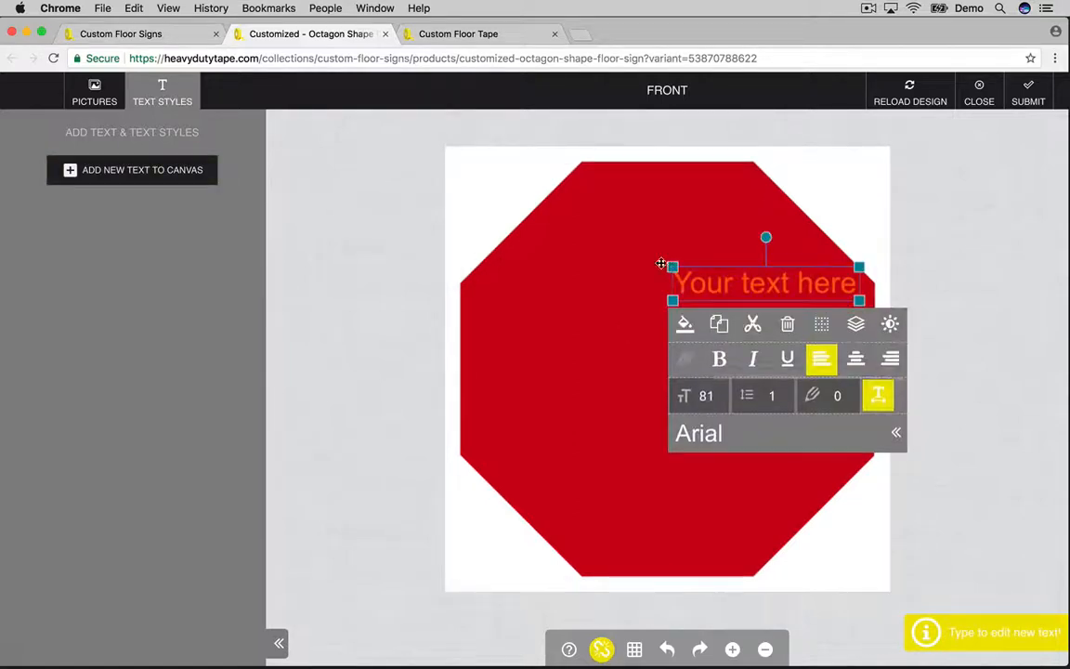
click(685, 324)
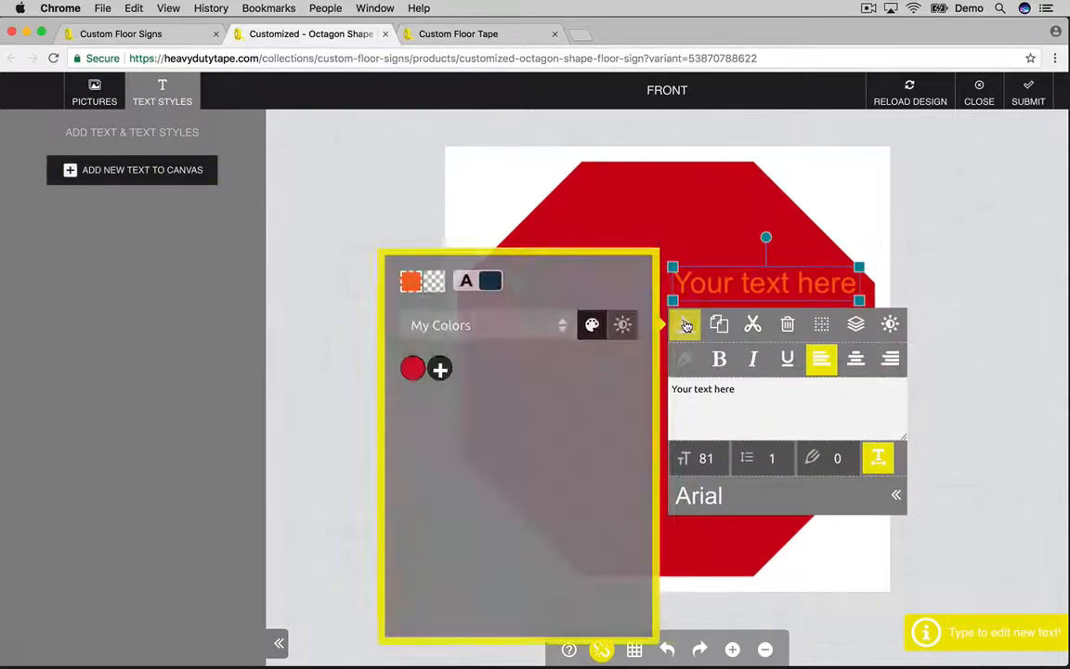
click(557, 324)
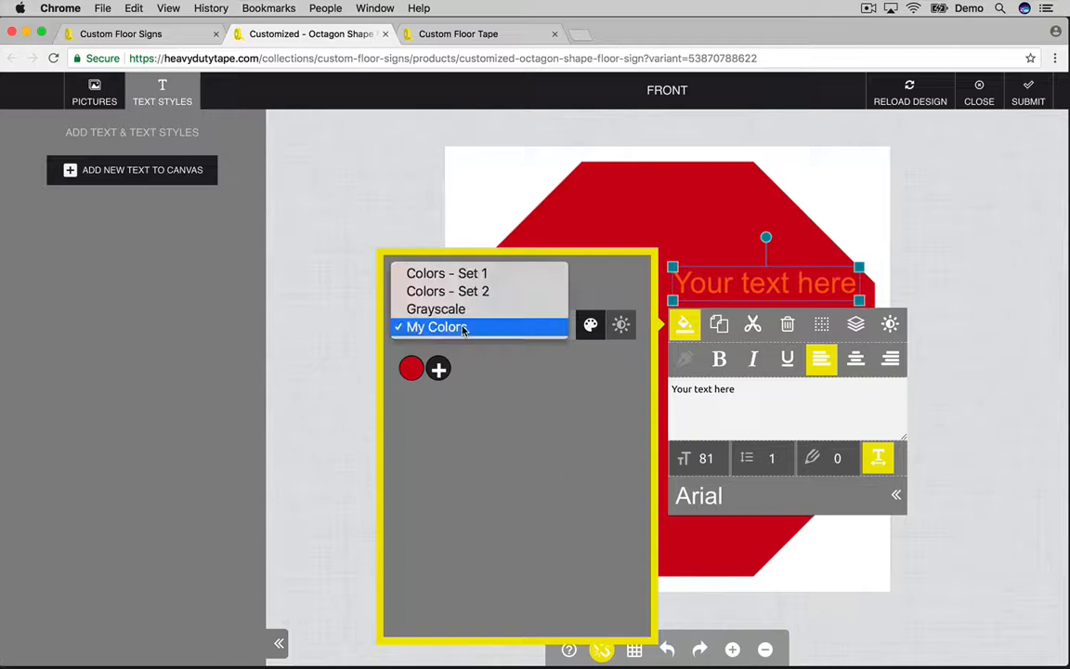
click(455, 273)
click(500, 399)
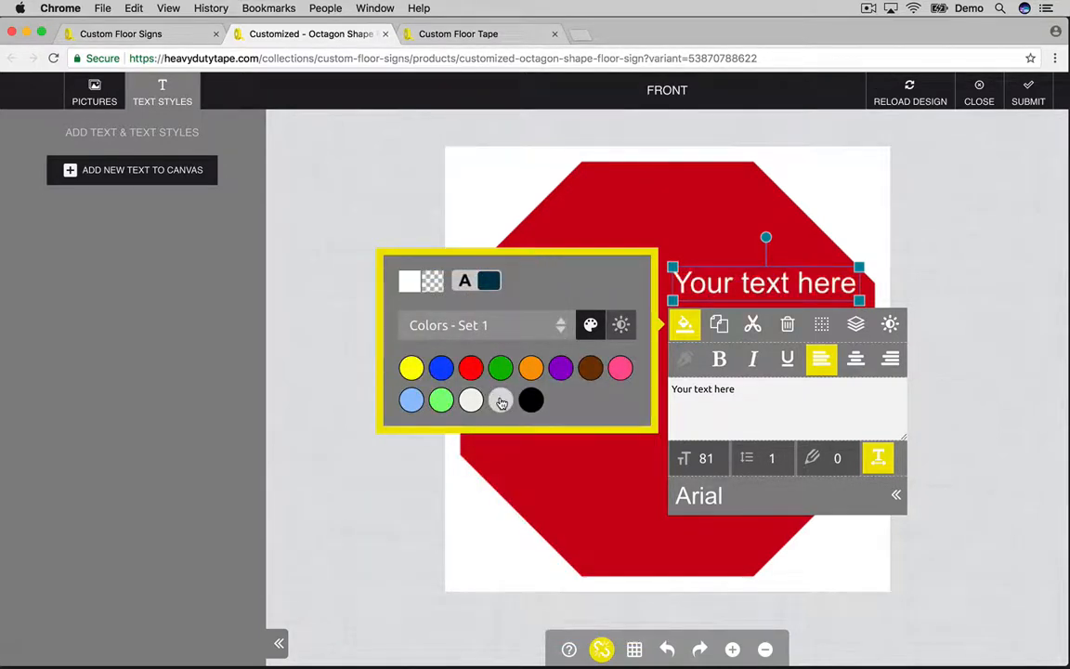
- Replace the placeholder text with "STOP" and set its font to Arial Black
drag(753, 384, 633, 391)
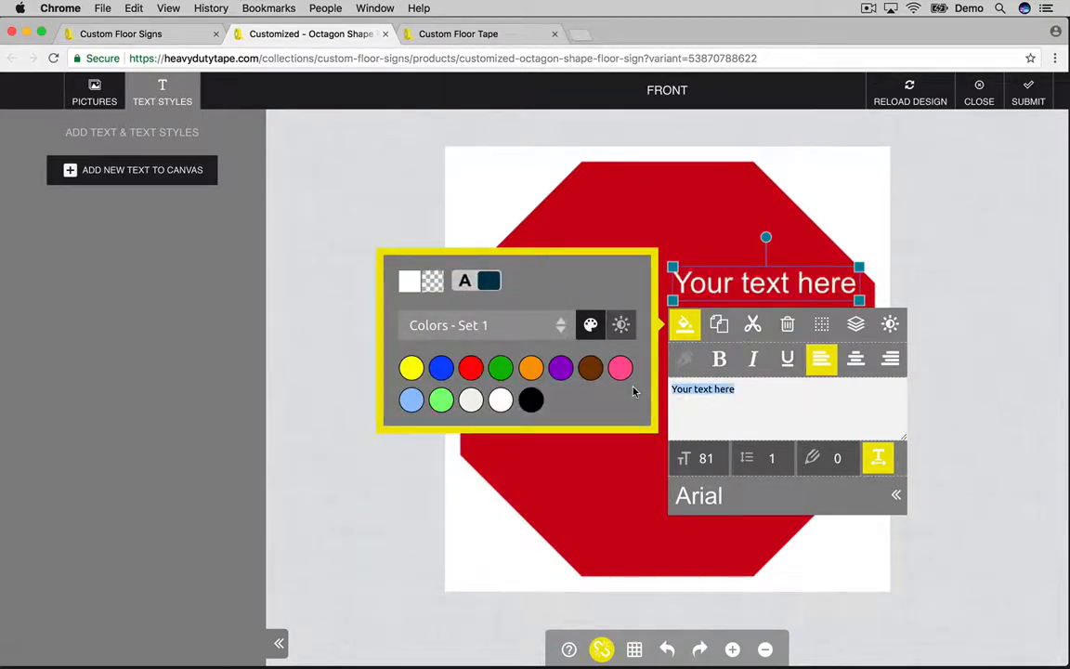
text(s)
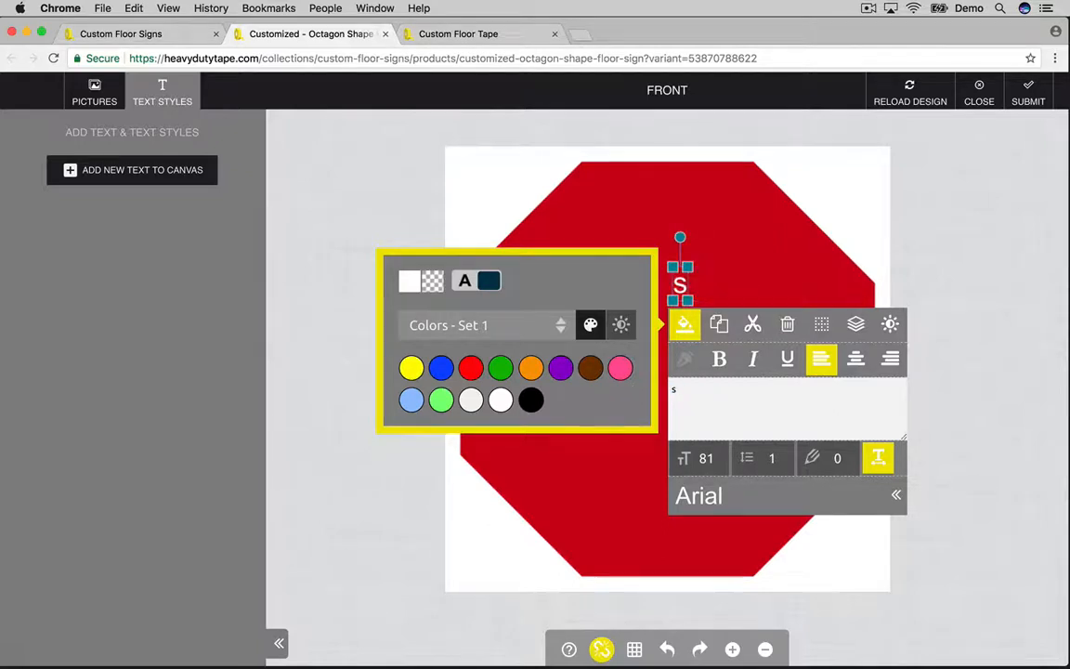
text(t)
key(super+a)
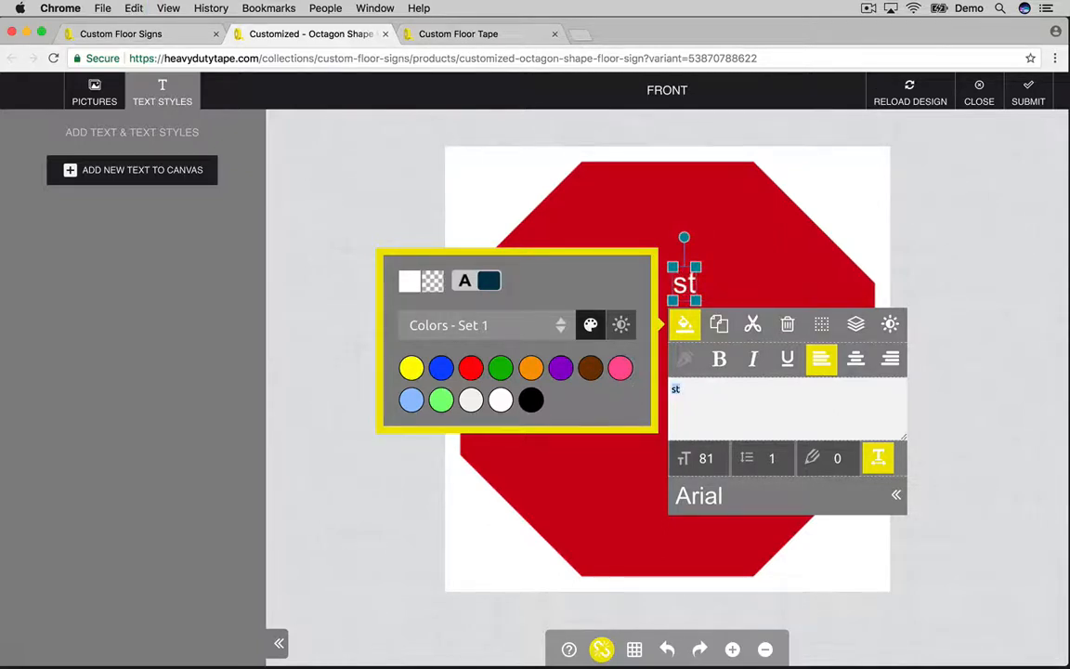
text(STOP)
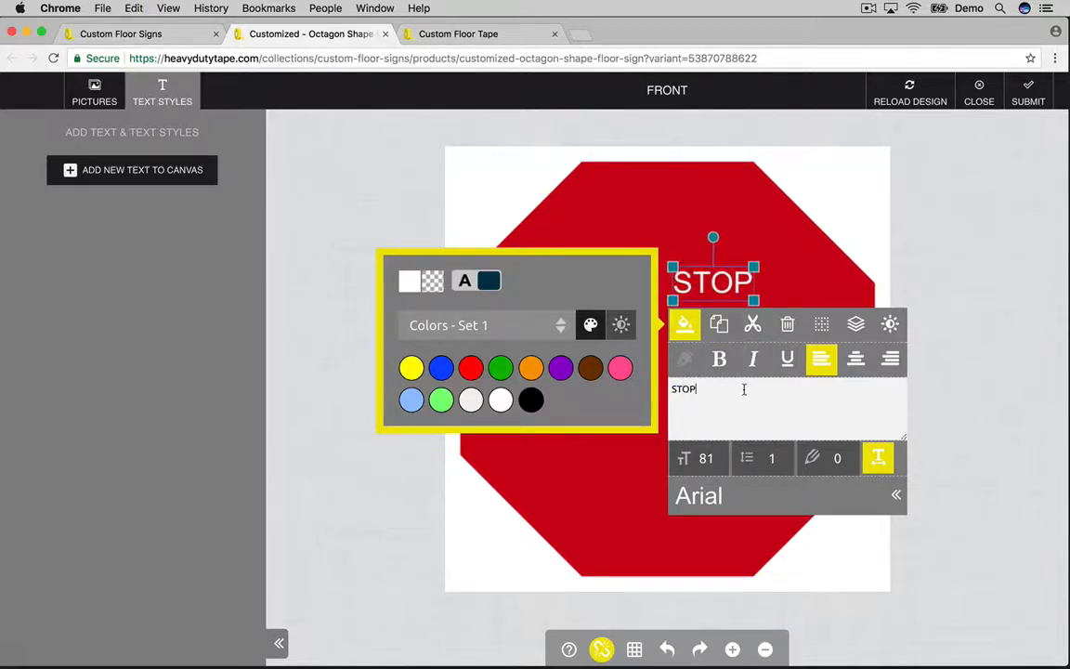
click(723, 496)
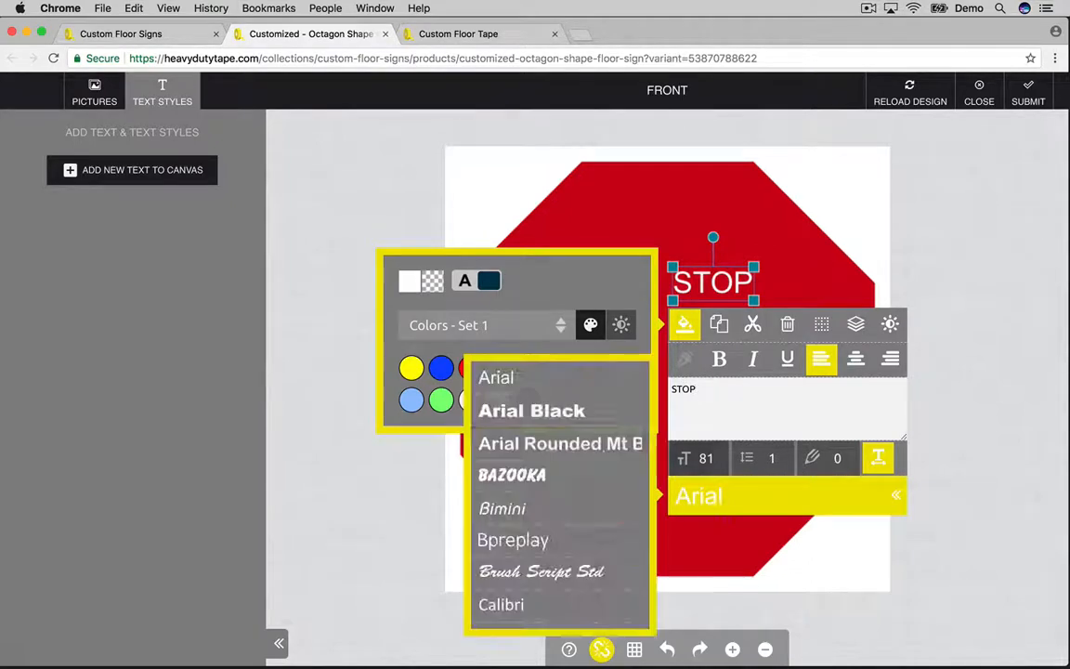
click(531, 410)
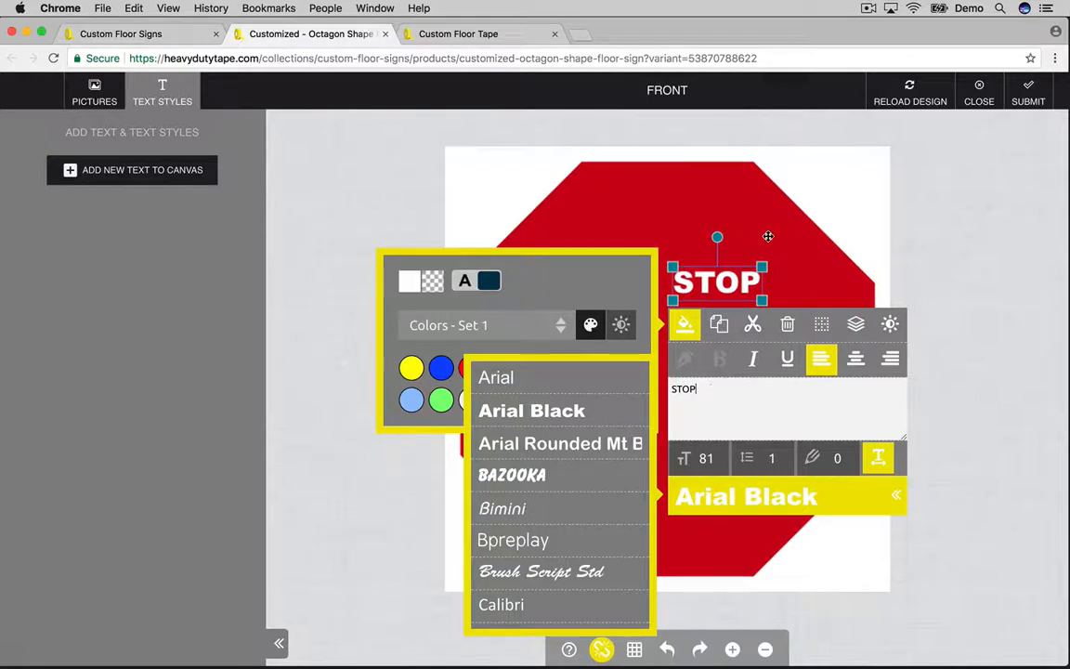
click(821, 161)
- Enlarge the STOP text to about size 296 and center it horizontally in the upper half of the octagon
drag(738, 293, 661, 310)
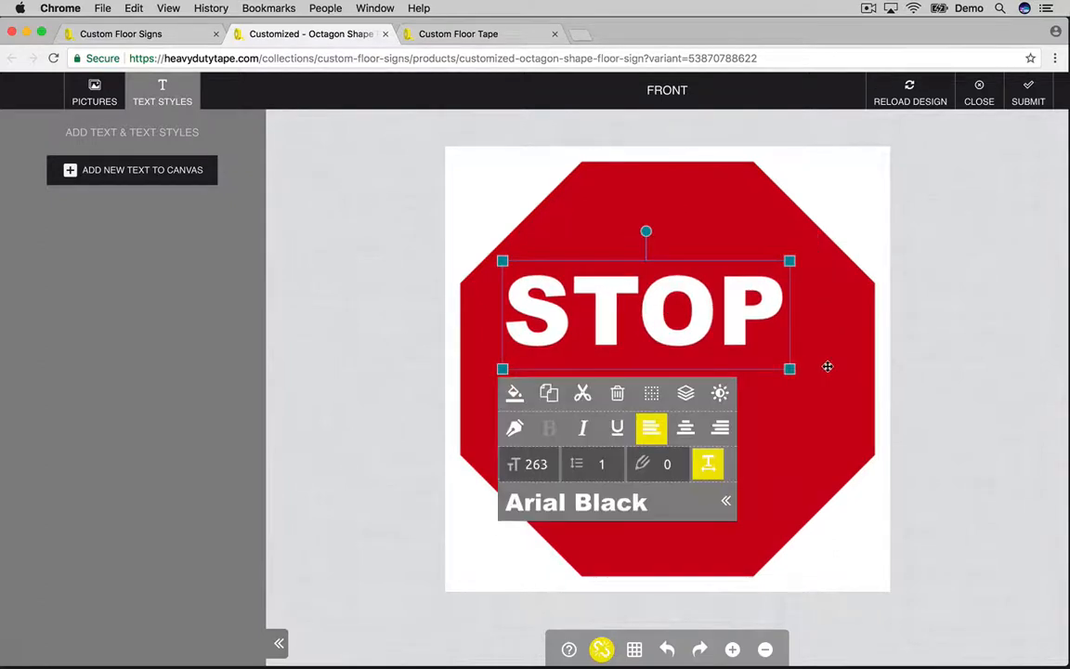
drag(789, 368, 824, 381)
mouse_move(711, 305)
mouse_down()
mouse_move(726, 312)
mouse_move(728, 301)
mouse_up()
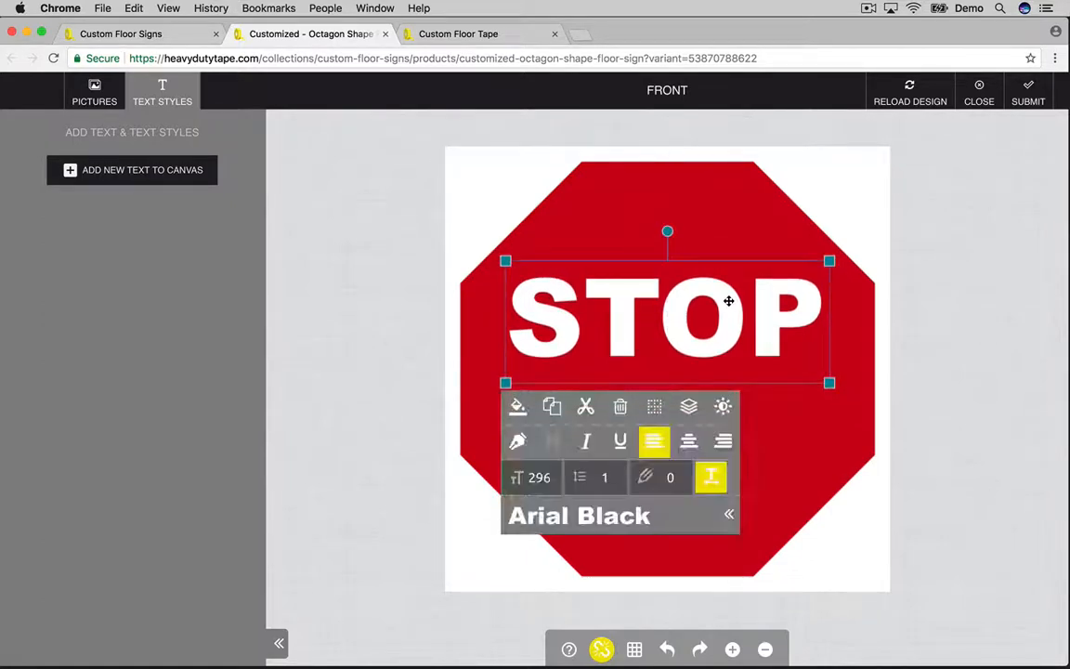
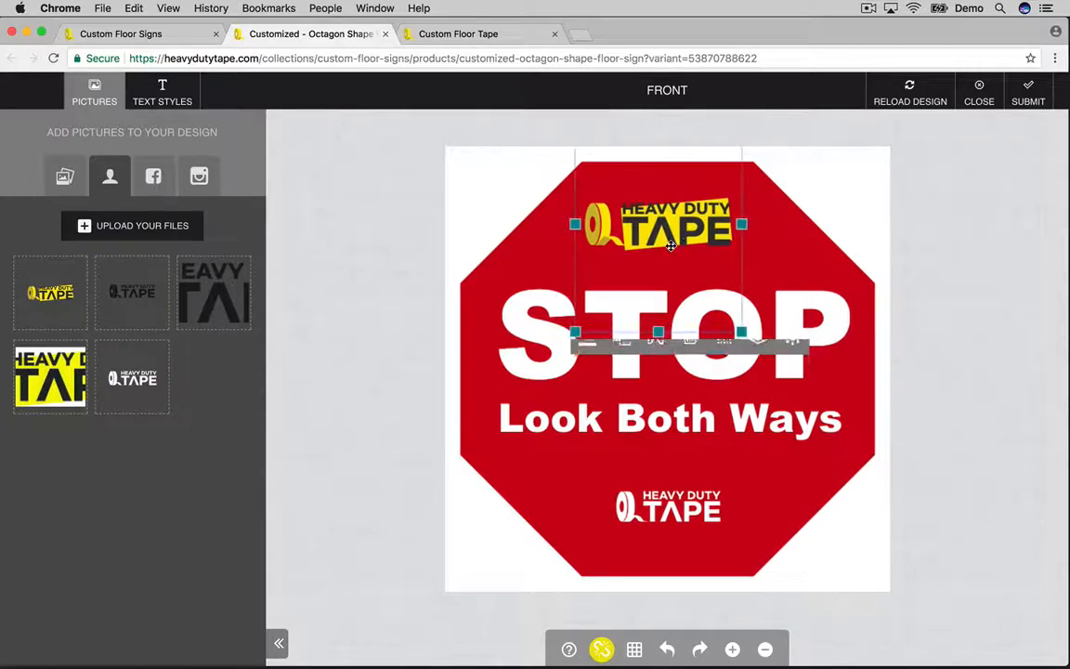
- Delete the yellow Heavy Duty Tape logo above STOP, and slightly enlarge and center the white logo below "Look Both Ways"
drag(681, 234, 690, 236)
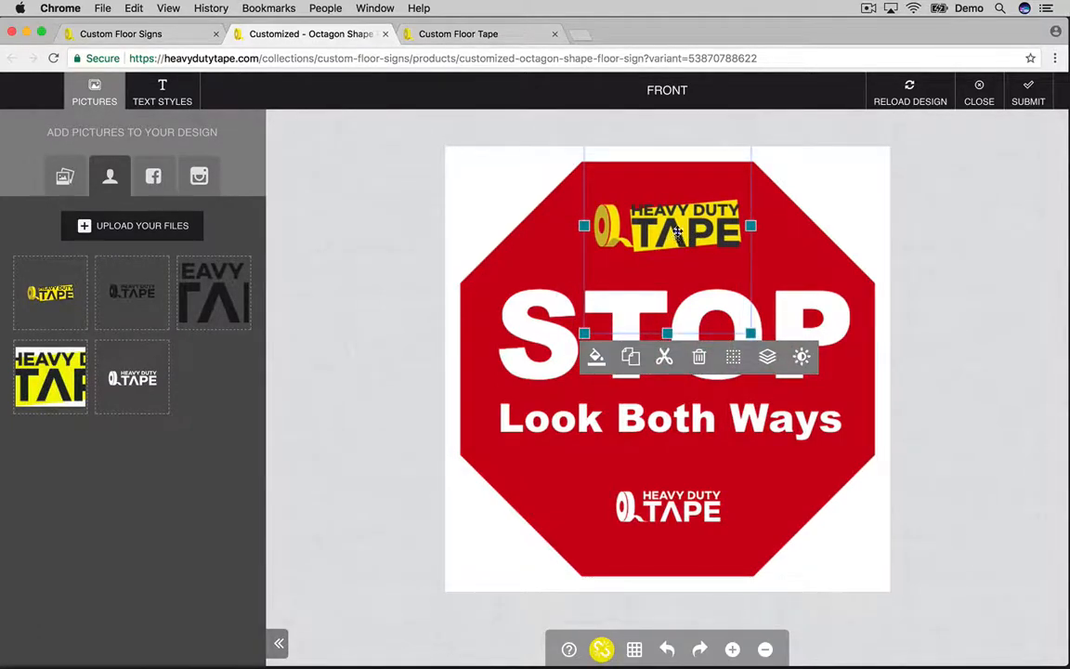
click(698, 357)
click(694, 514)
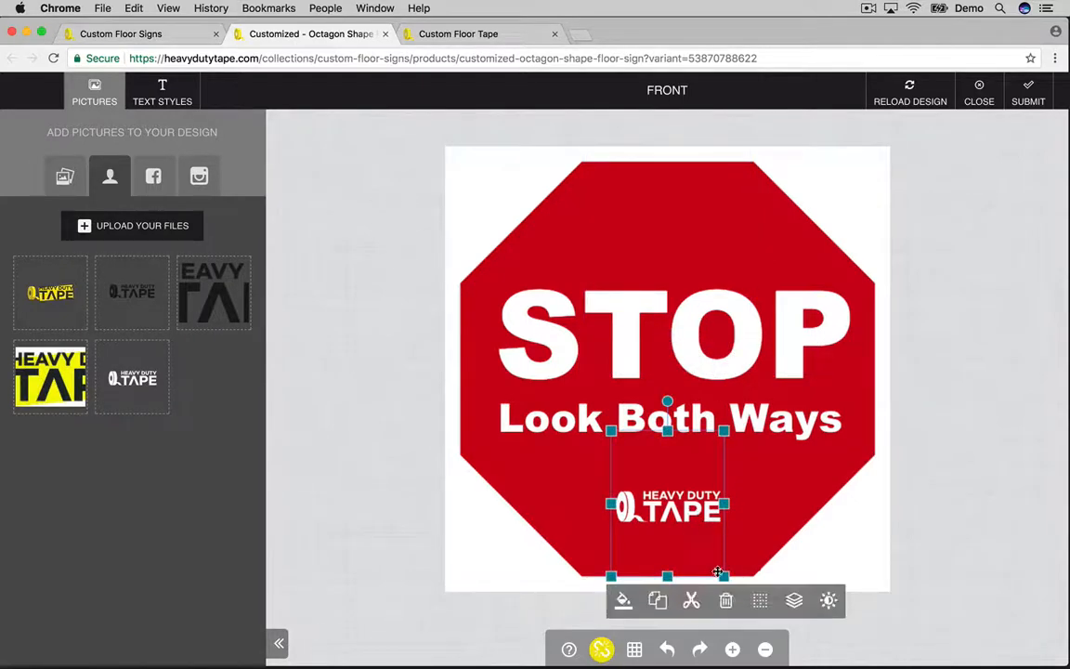
drag(724, 576, 751, 592)
drag(682, 523, 675, 514)
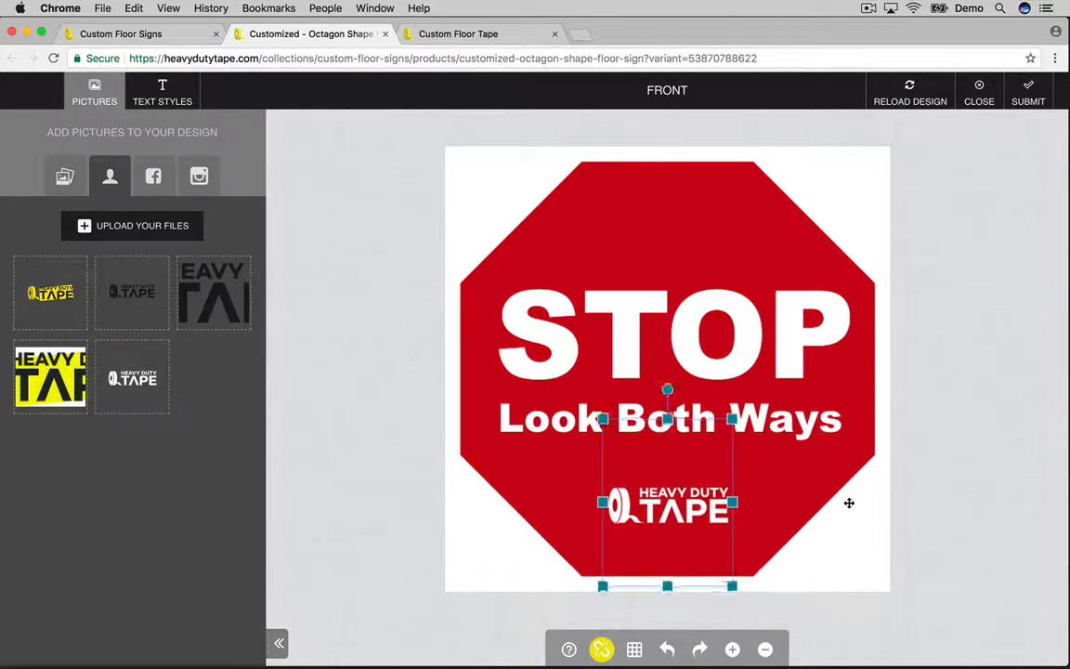
click(954, 433)
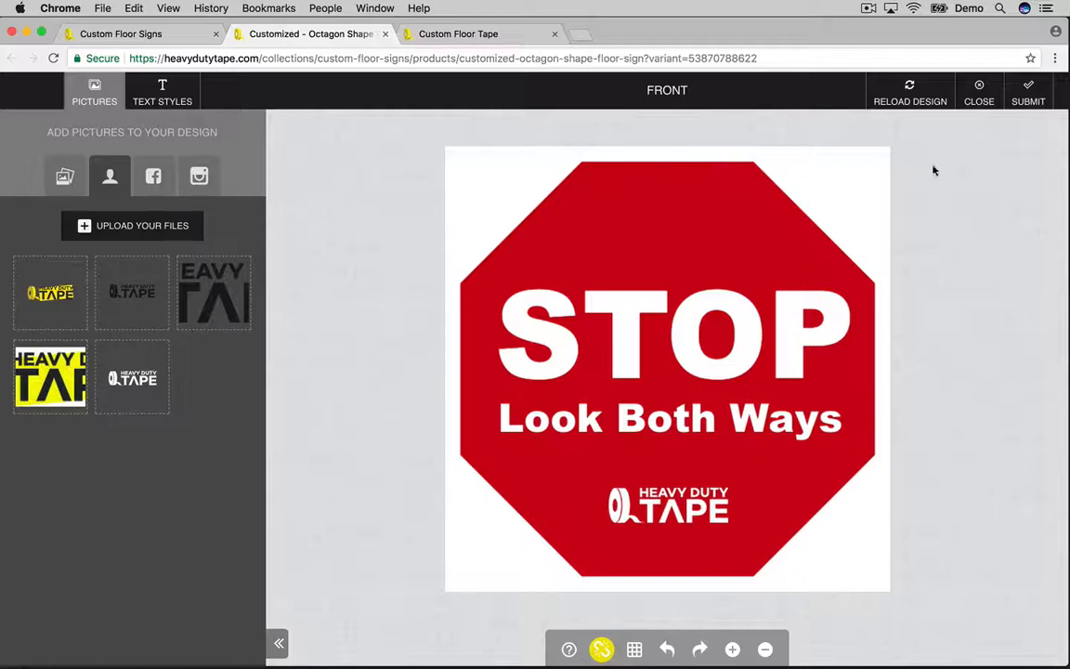
- Submit the octagon STOP sign design, approve its preview and view the updated product page
click(1028, 93)
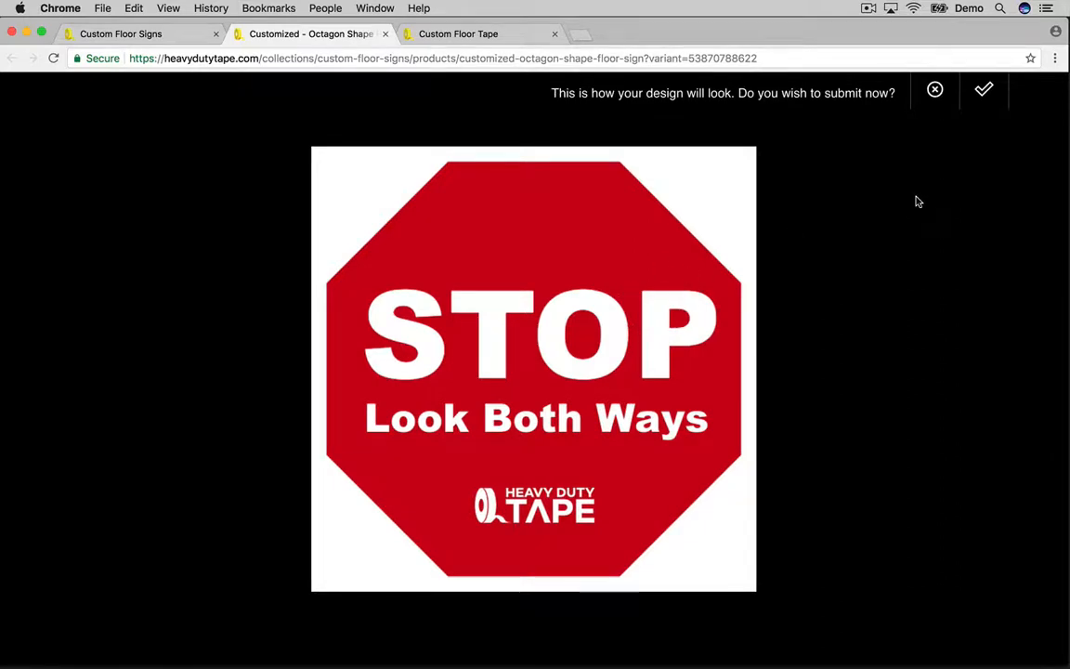
click(983, 90)
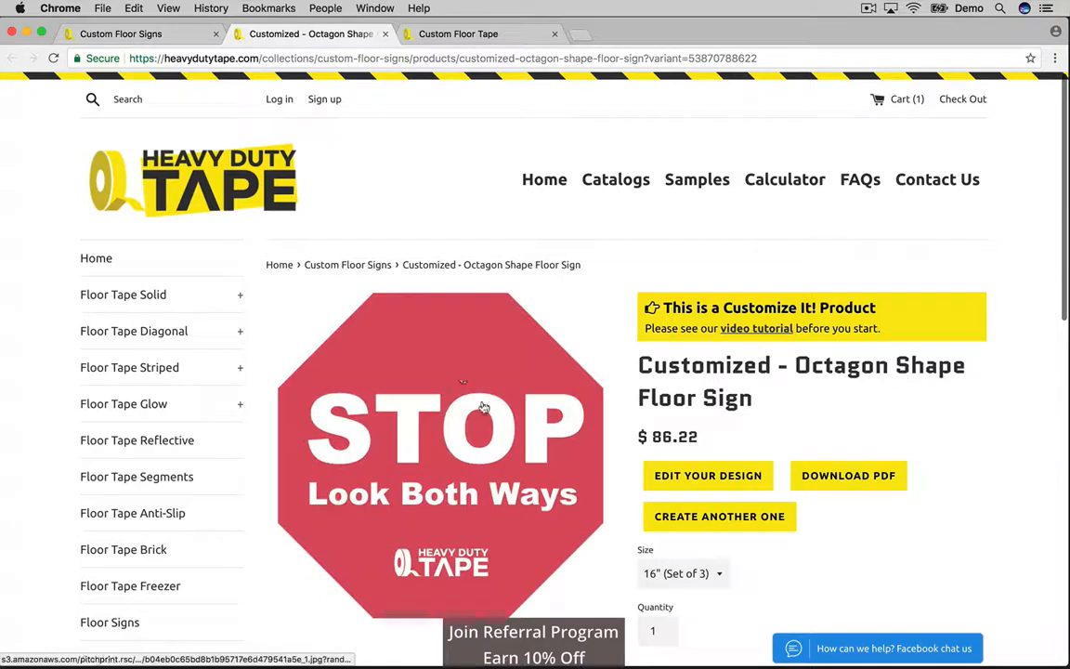
scroll(474, 399, down, 2)
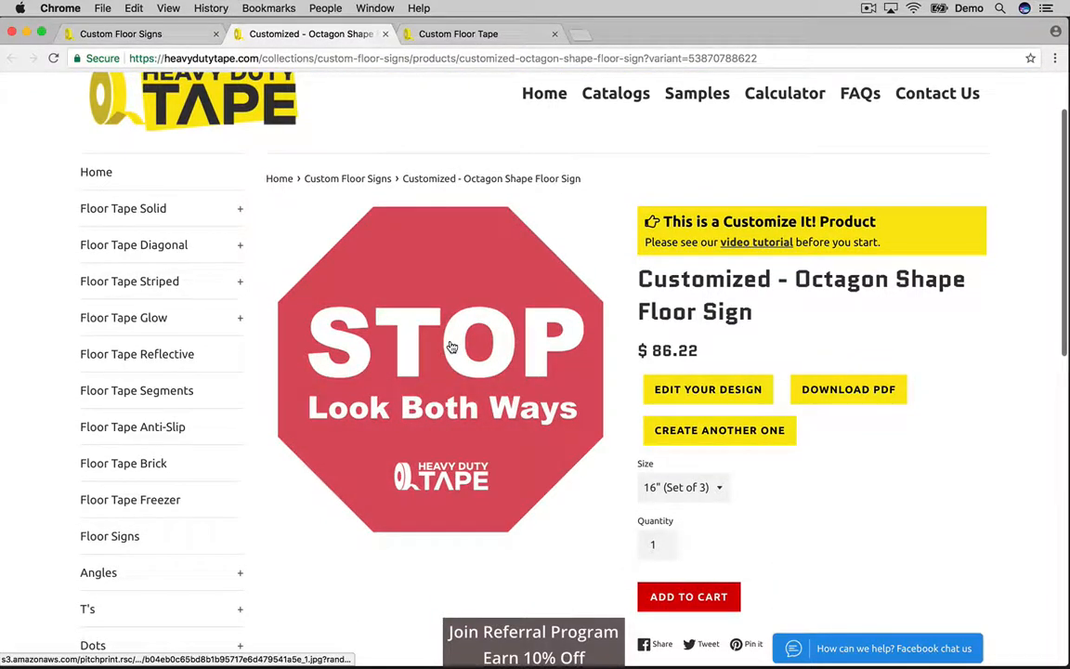
scroll(984, 370, down, 1)
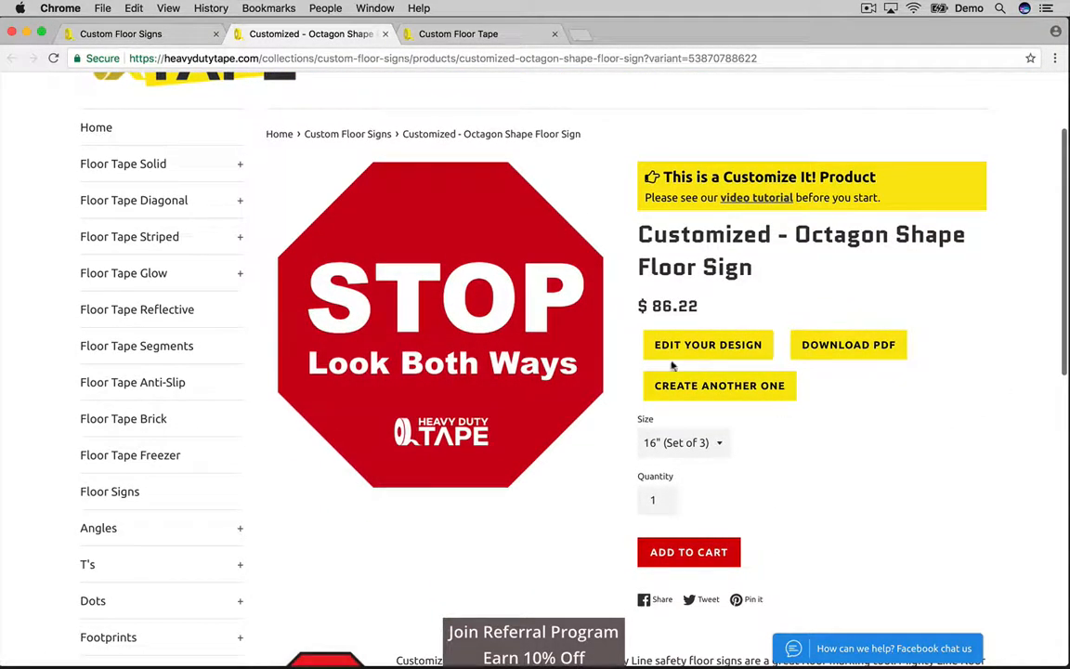
- Reopen the saved octagon design for editing, resubmit and approve it, and bring the size and cart options into view
click(708, 347)
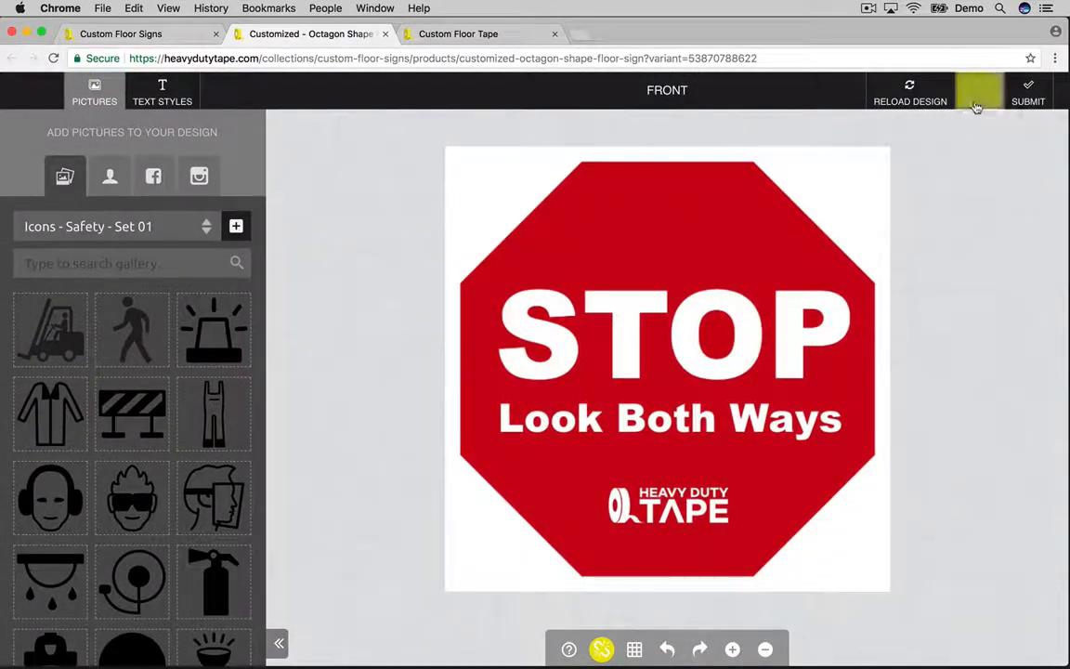
click(1029, 93)
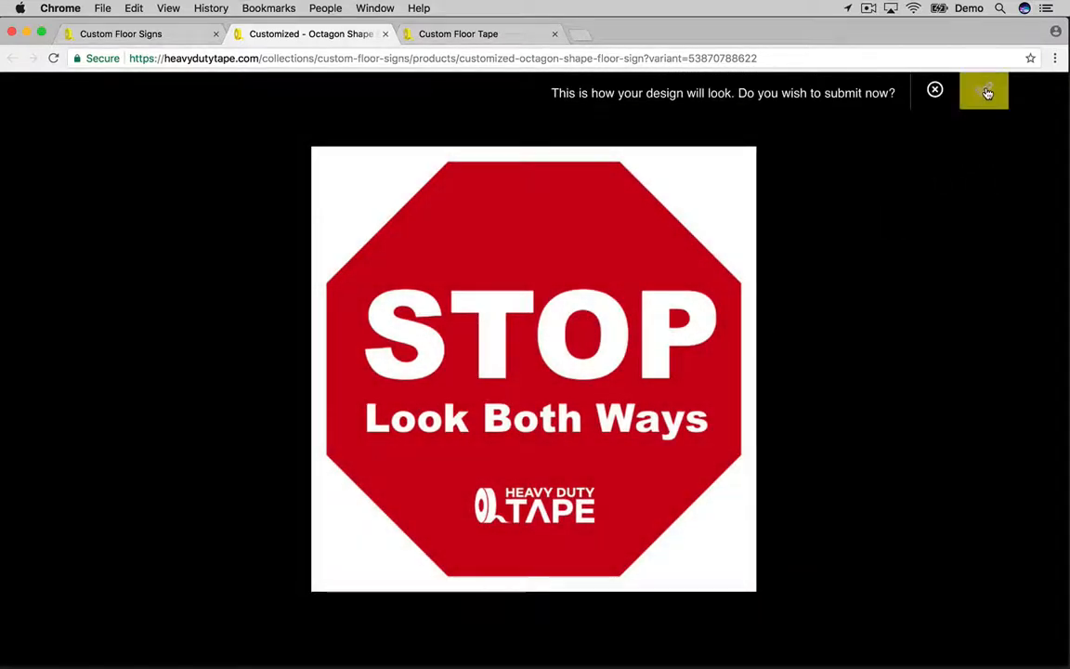
click(986, 91)
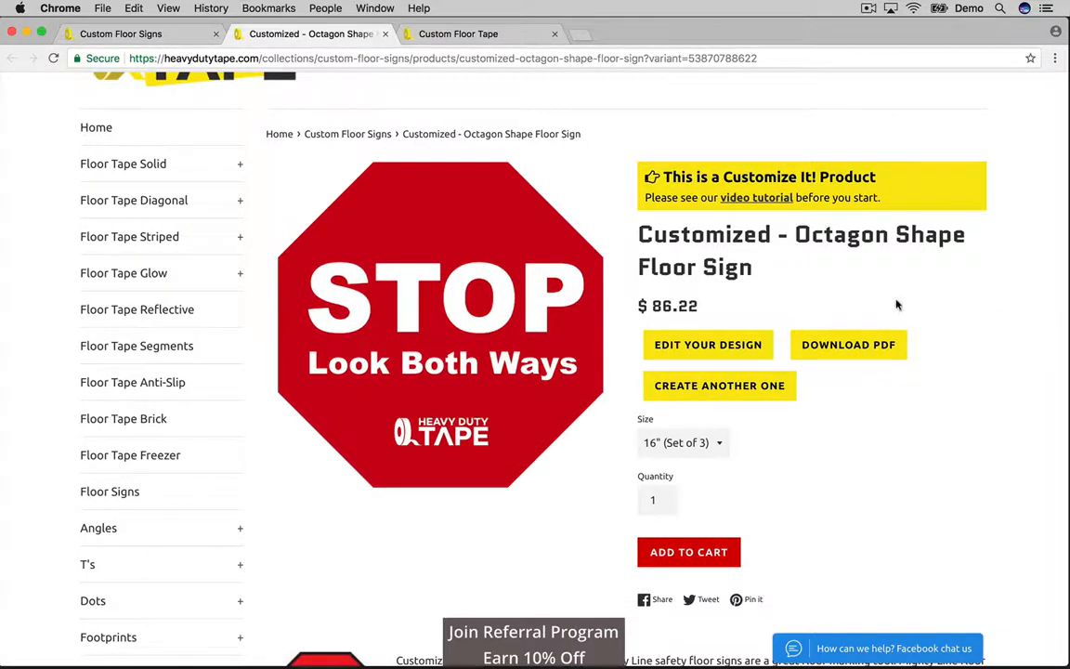
scroll(489, 339, down, 2)
scroll(886, 439, down, 1)
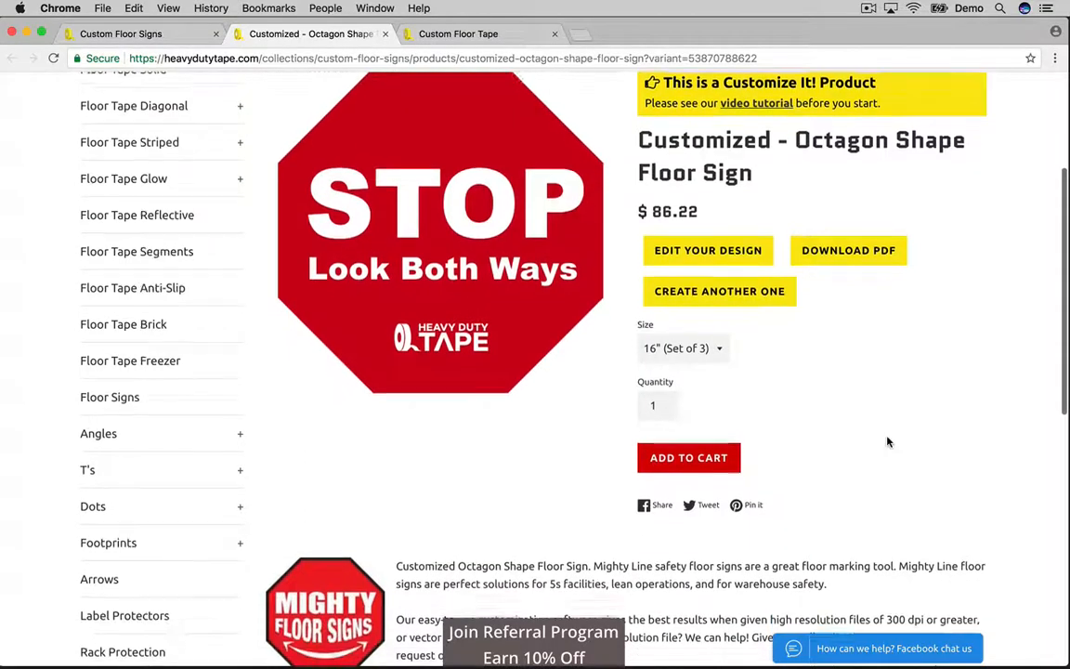
- Set the octagon STOP sign's size to 36" (Set of 1) and its quantity to 4
scroll(878, 444, up, 2)
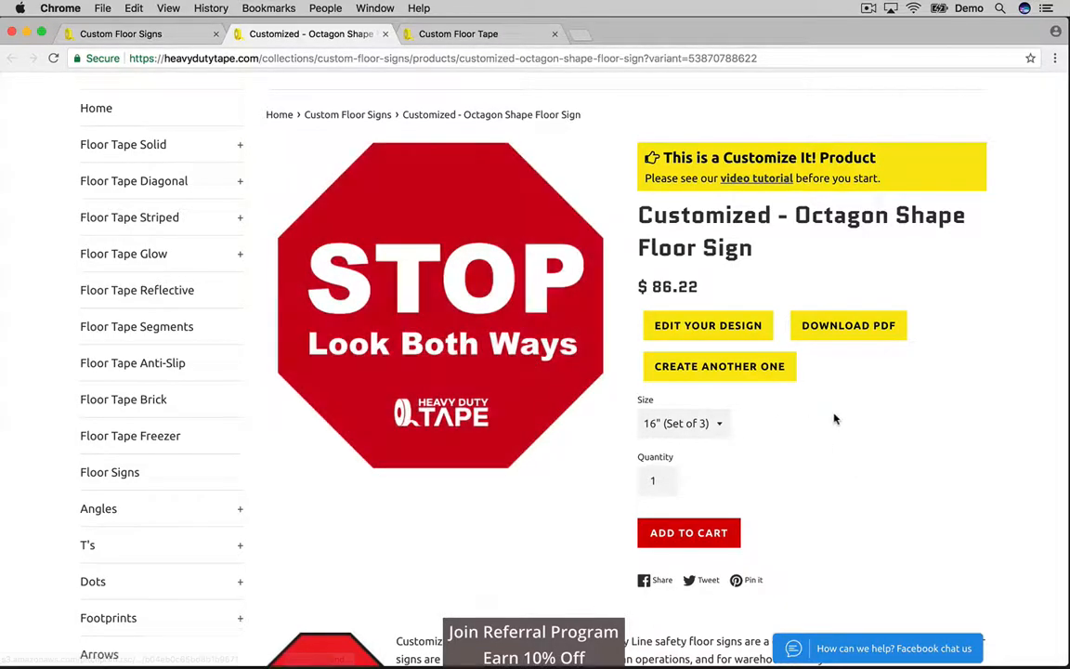
scroll(834, 419, down, 1)
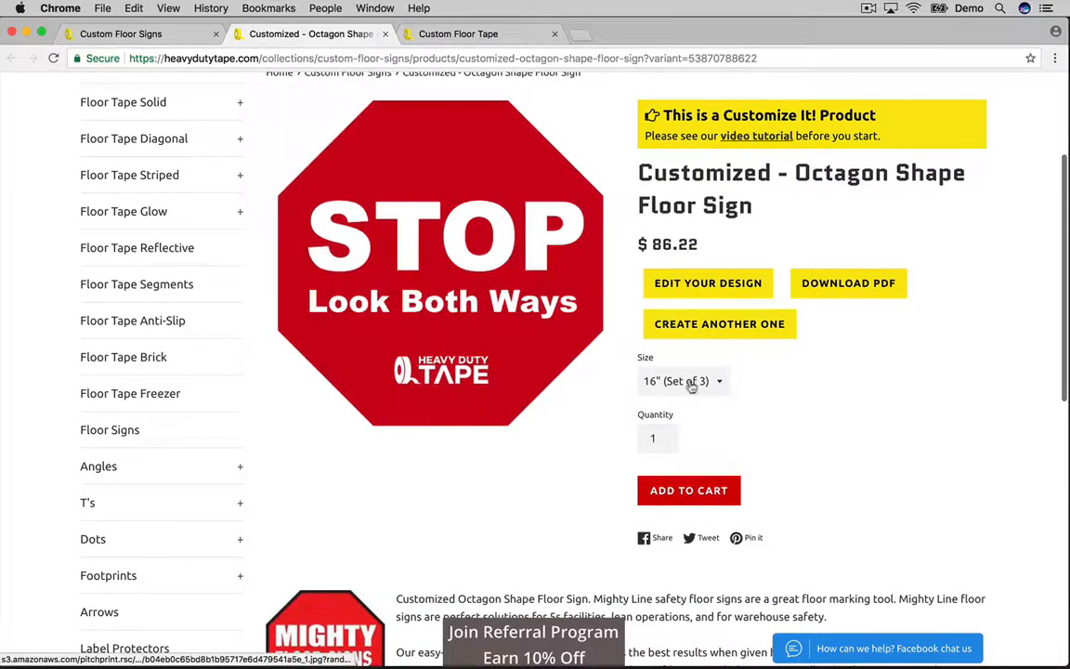
click(691, 384)
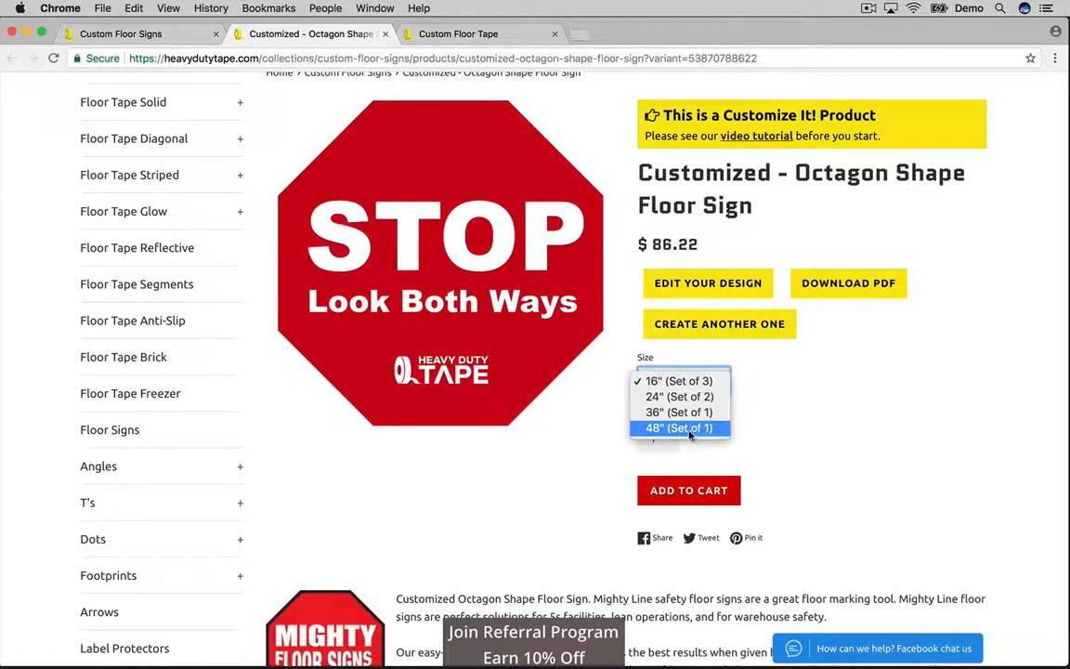
click(654, 413)
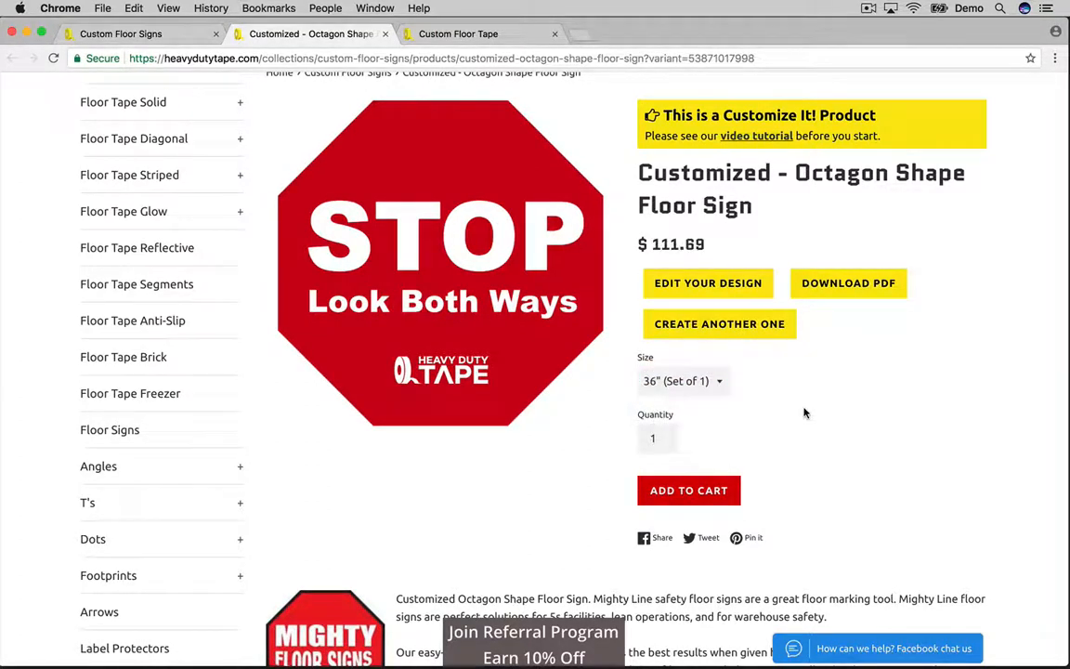
double_click(654, 438)
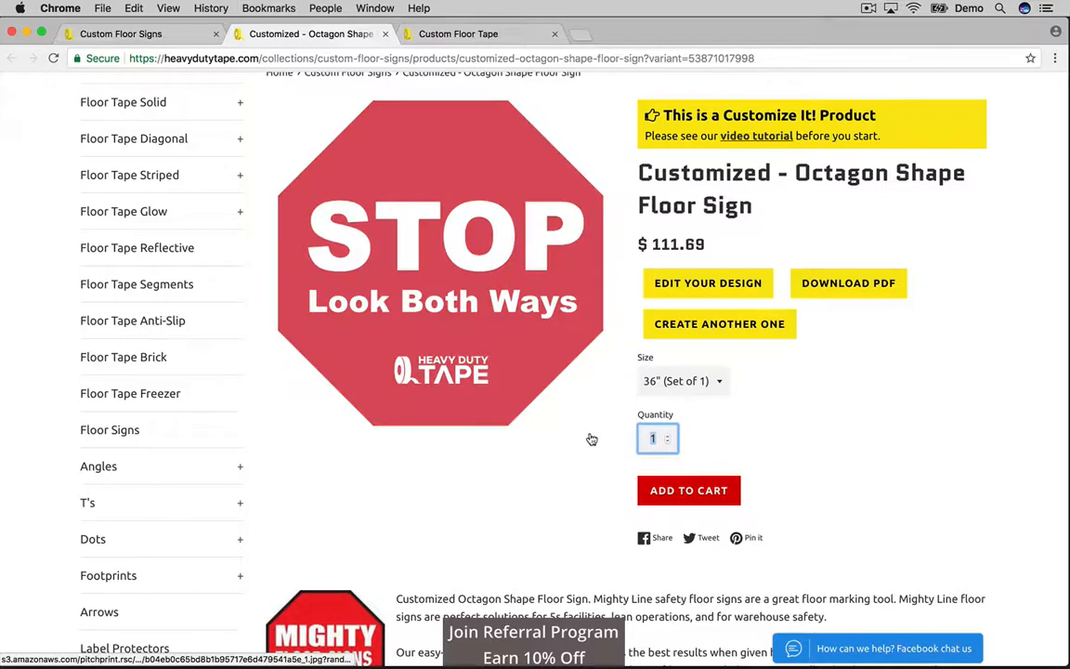
text(4)
click(828, 414)
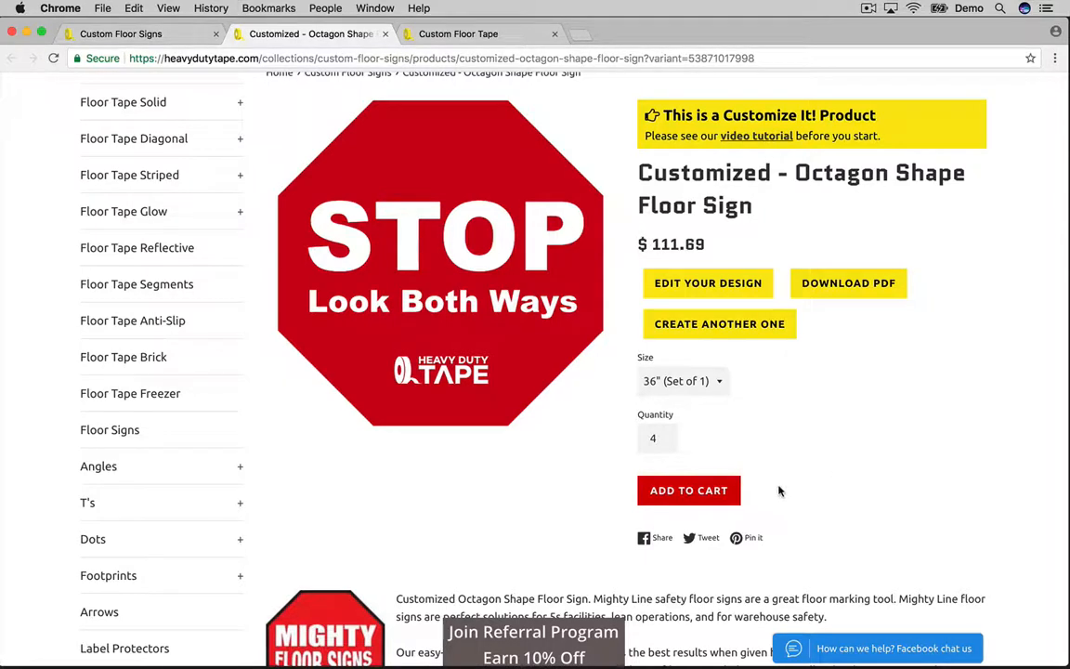
- Add the octagon signs to the cart and review the items in the shopping cart
click(688, 492)
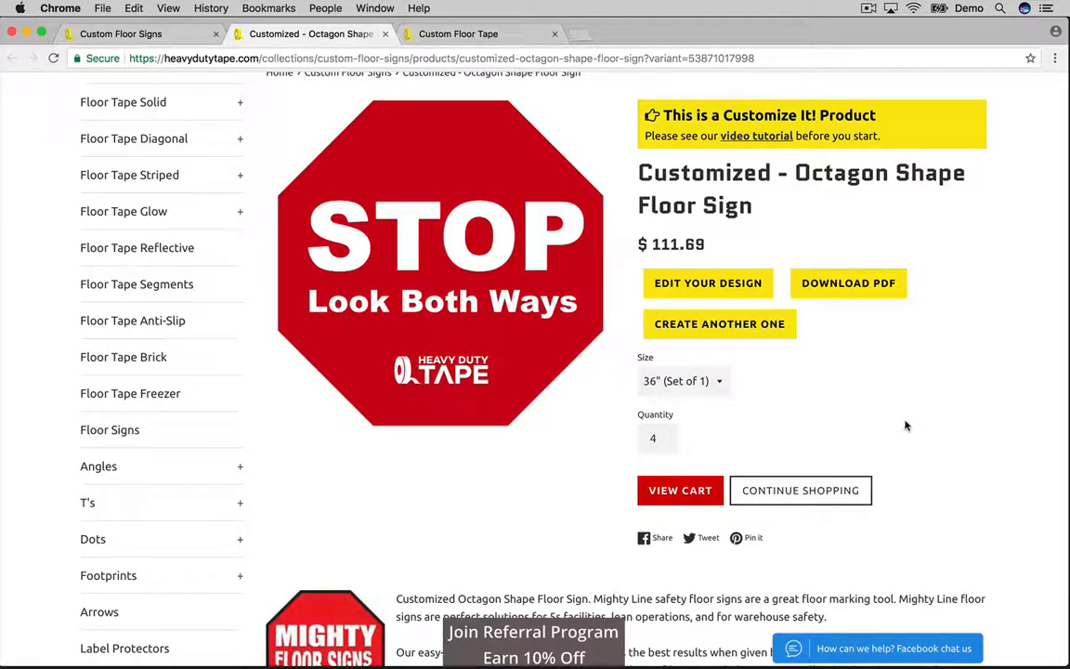
click(677, 489)
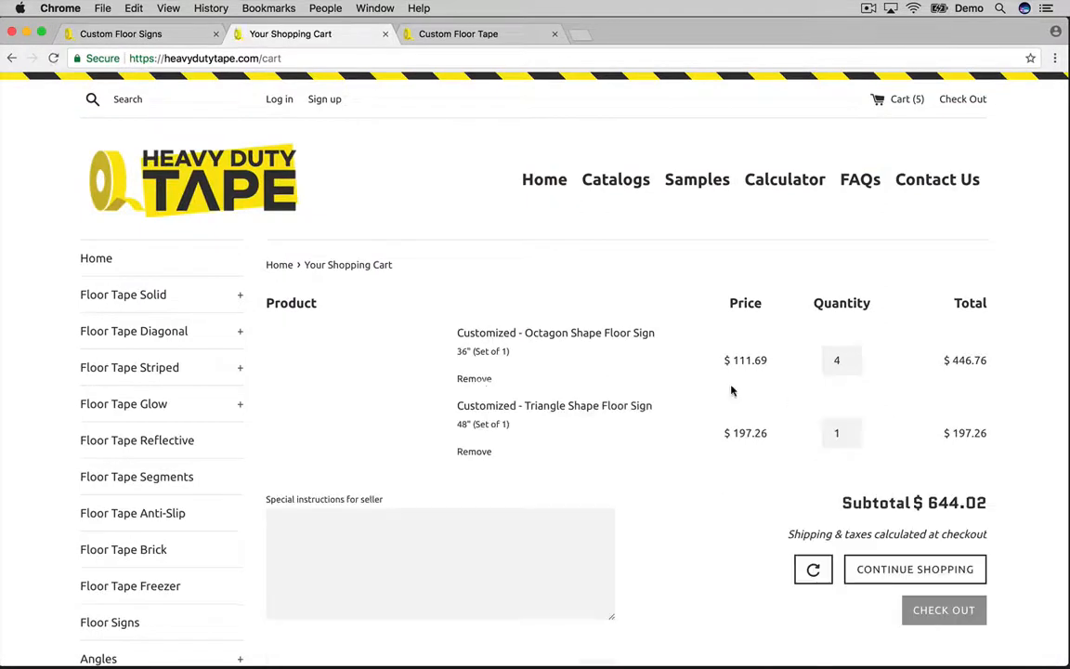
scroll(563, 367, down, 2)
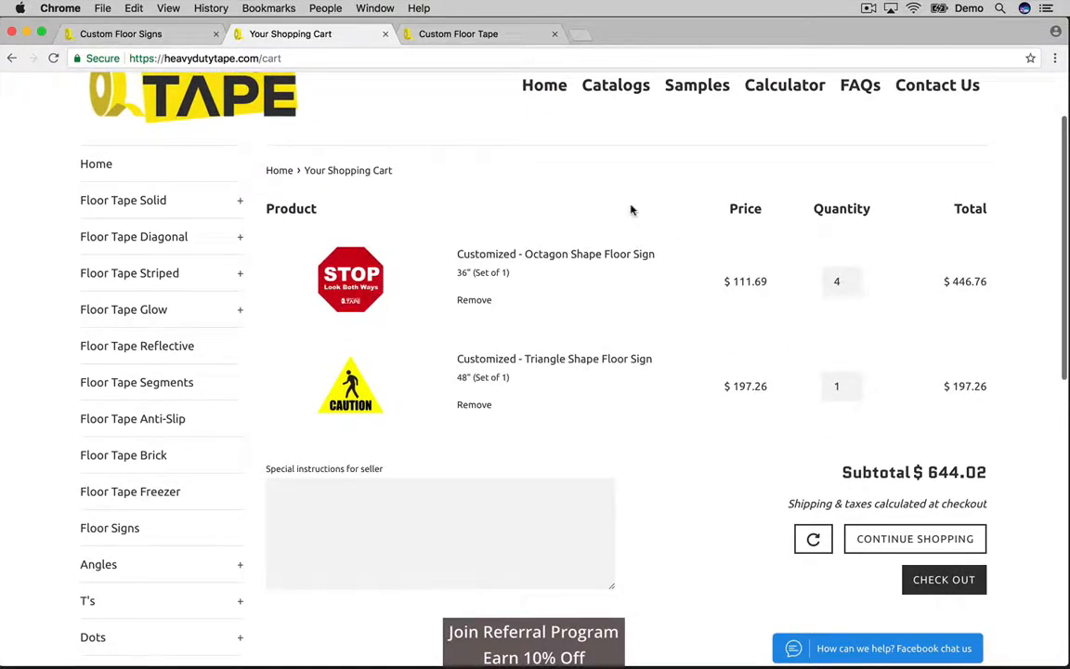
scroll(636, 213, down, 1)
scroll(632, 212, up, 3)
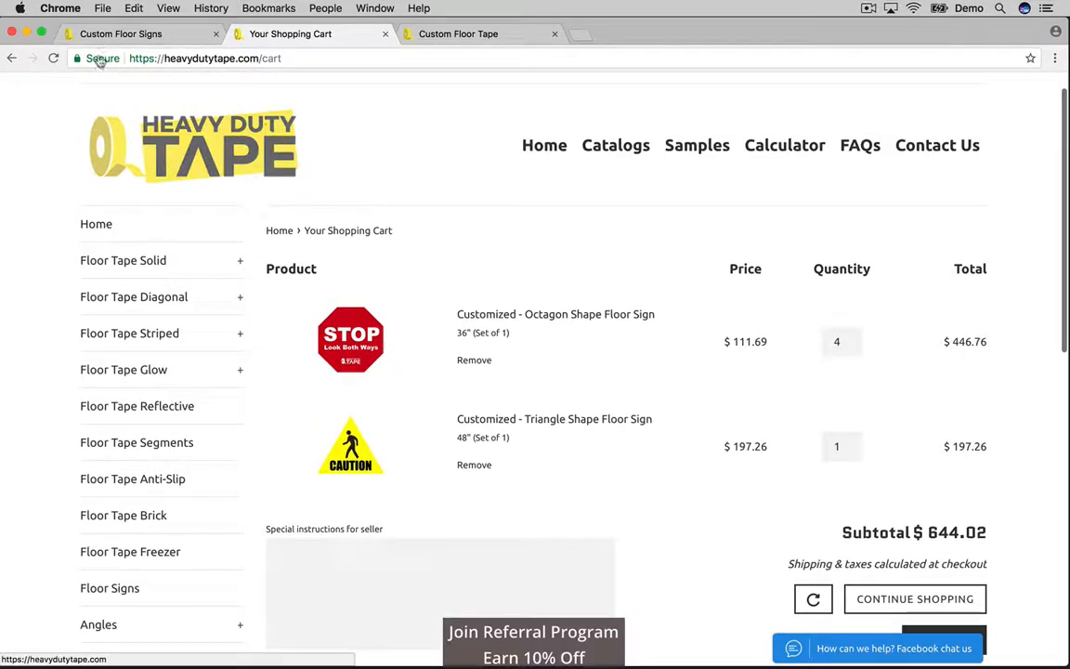
- Return to the Custom Floor Signs collection, closing the shopping cart page, and find the signs with diagonal borders
click(150, 41)
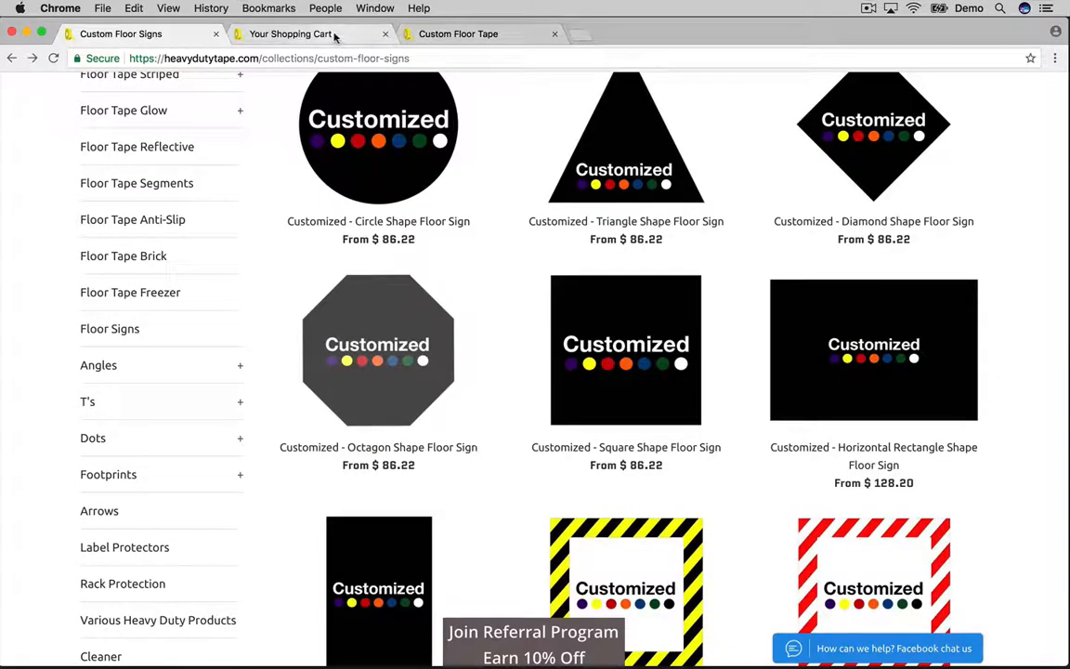
click(386, 35)
scroll(626, 232, down, 5)
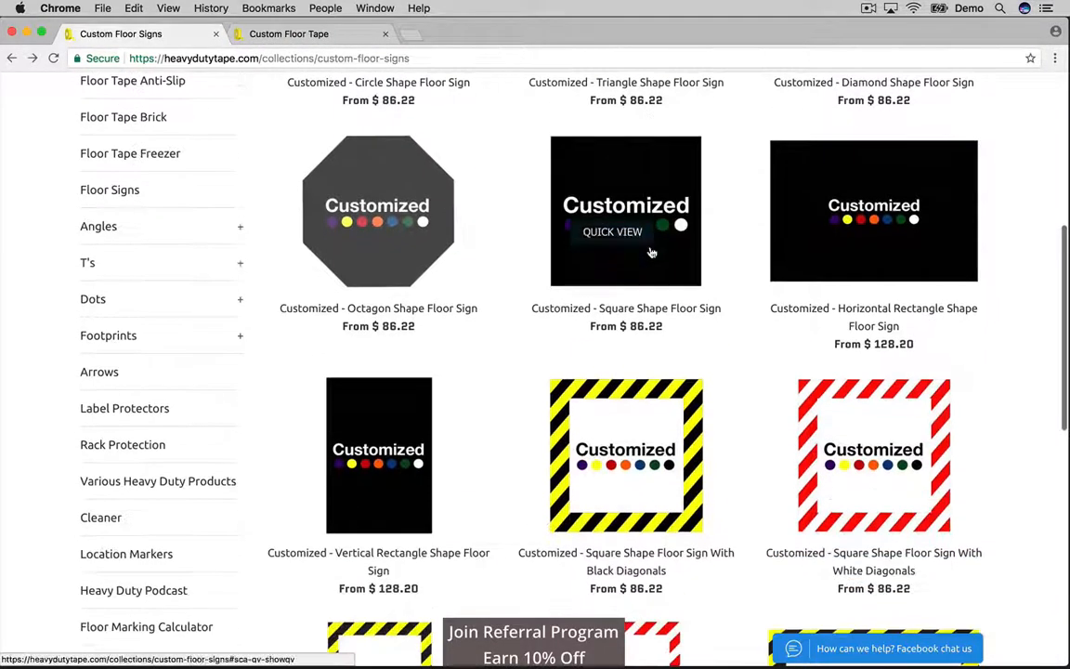
scroll(936, 281, up, 5)
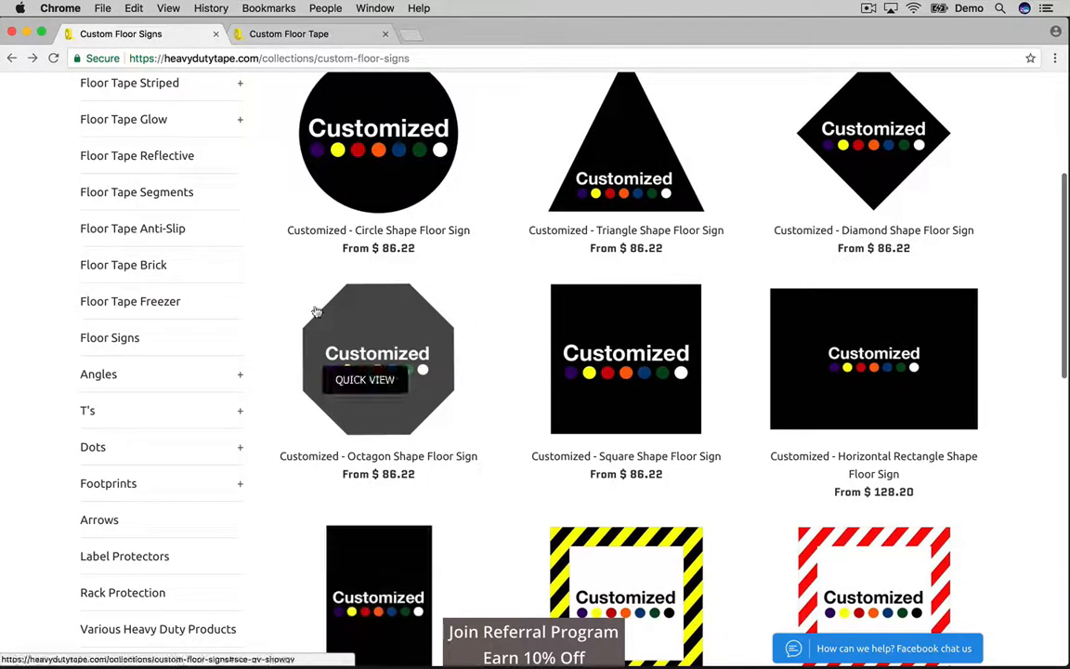
scroll(1012, 322, down, 5)
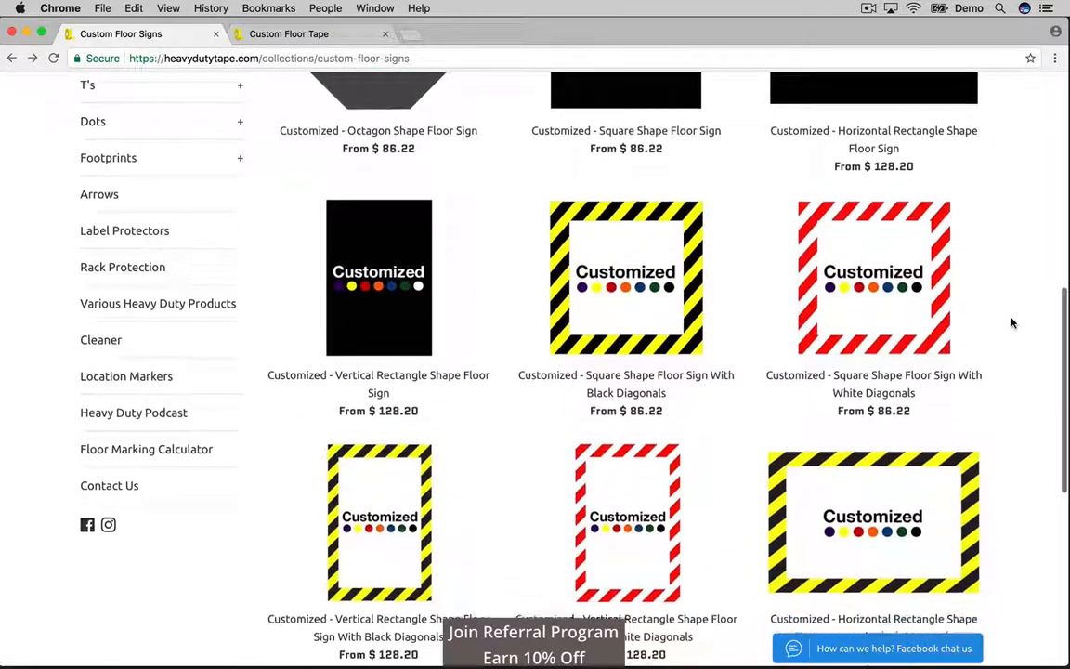
scroll(1007, 322, down, 1)
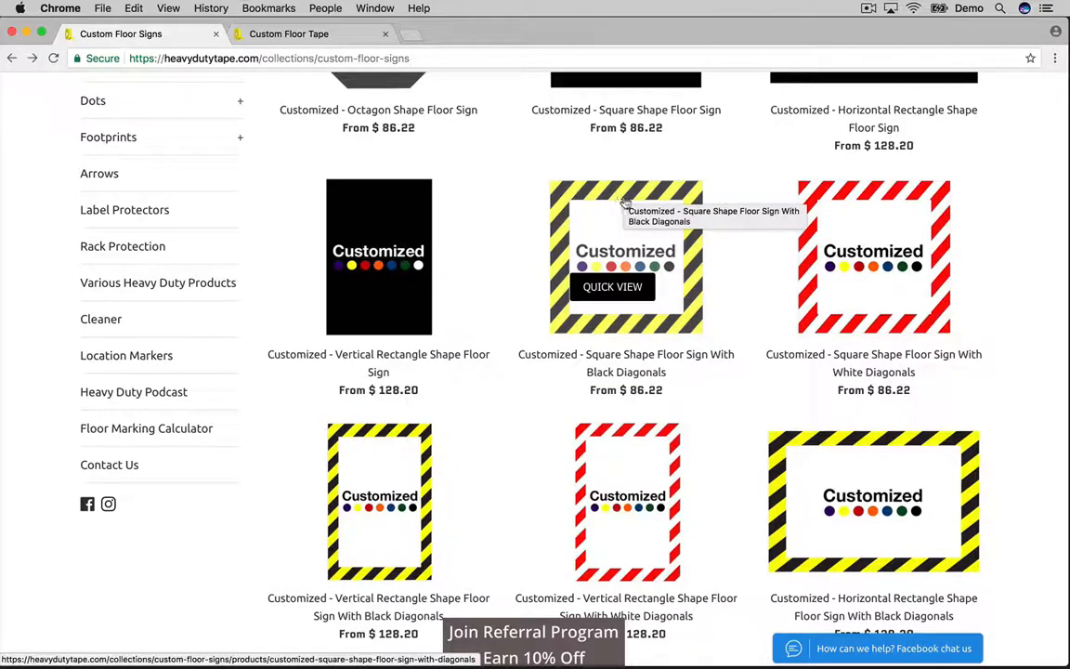
- Compare the product names of the square floor signs with black diagonals and with white diagonals
drag(586, 372, 704, 375)
click(704, 375)
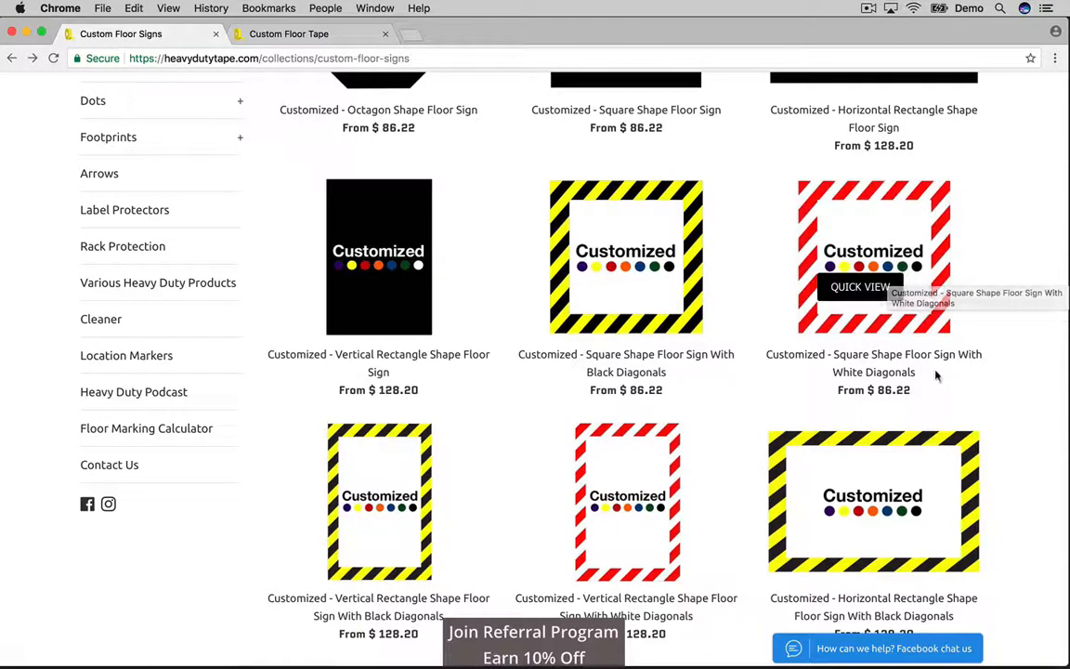
drag(920, 373, 827, 382)
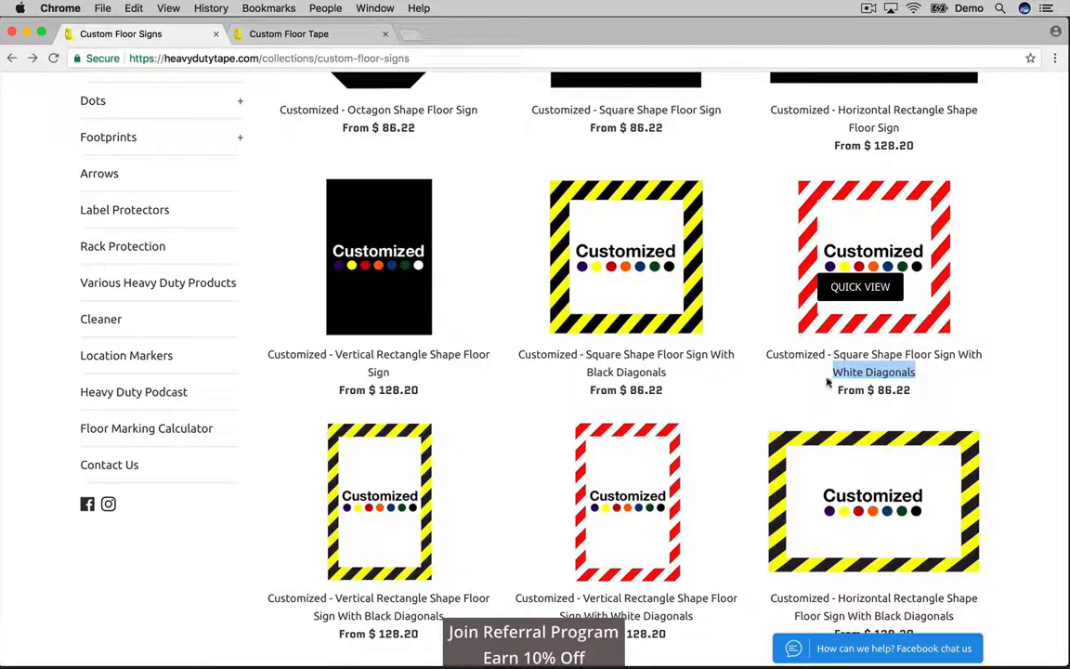
click(998, 218)
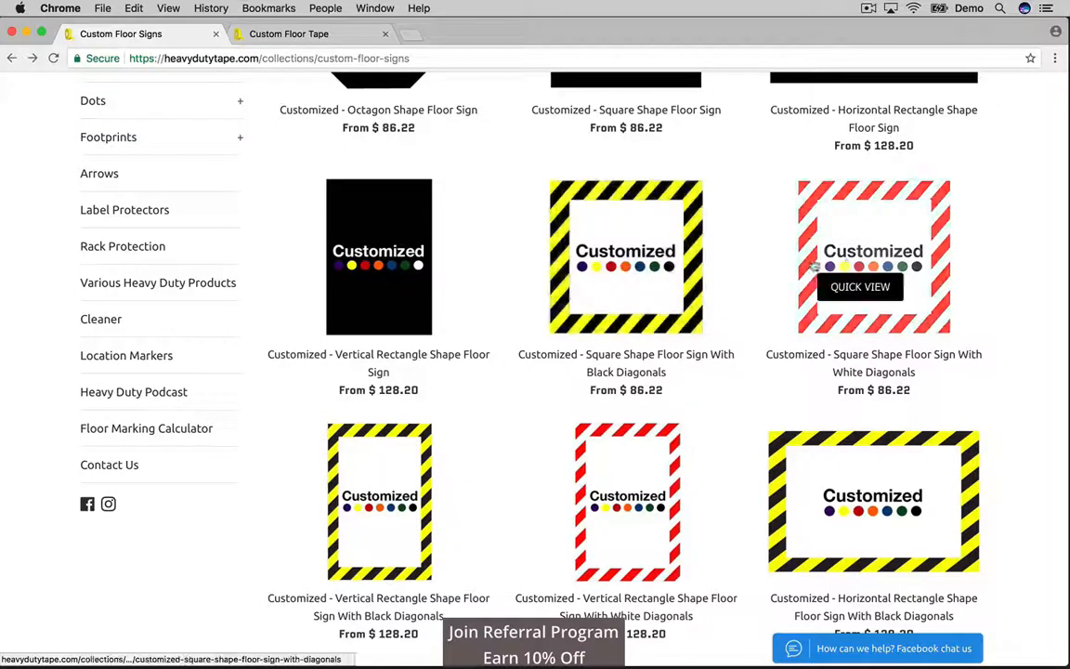
- Open the Customized - Square Shape Floor Sign With Black Diagonals product in a separate browser tab
click(620, 194)
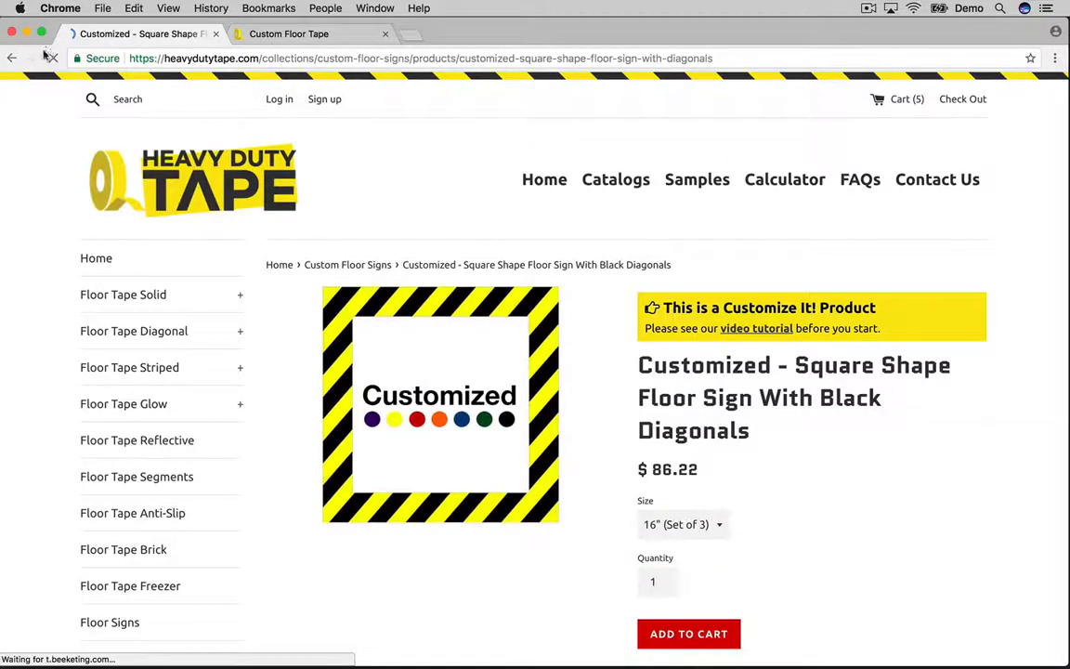
click(11, 57)
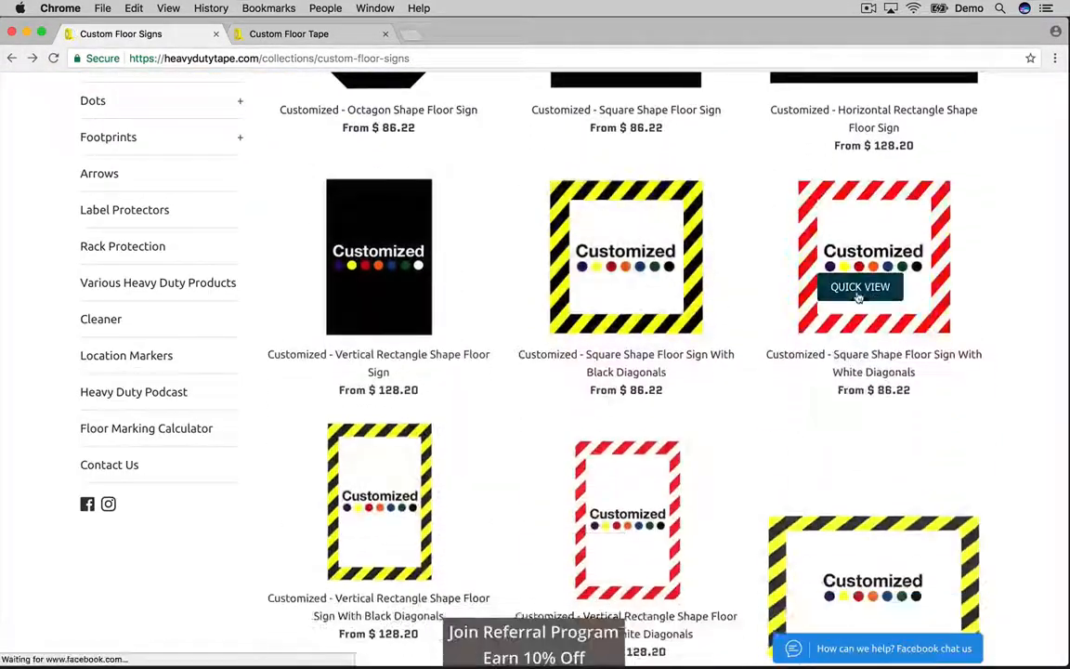
right_click(644, 197)
click(655, 204)
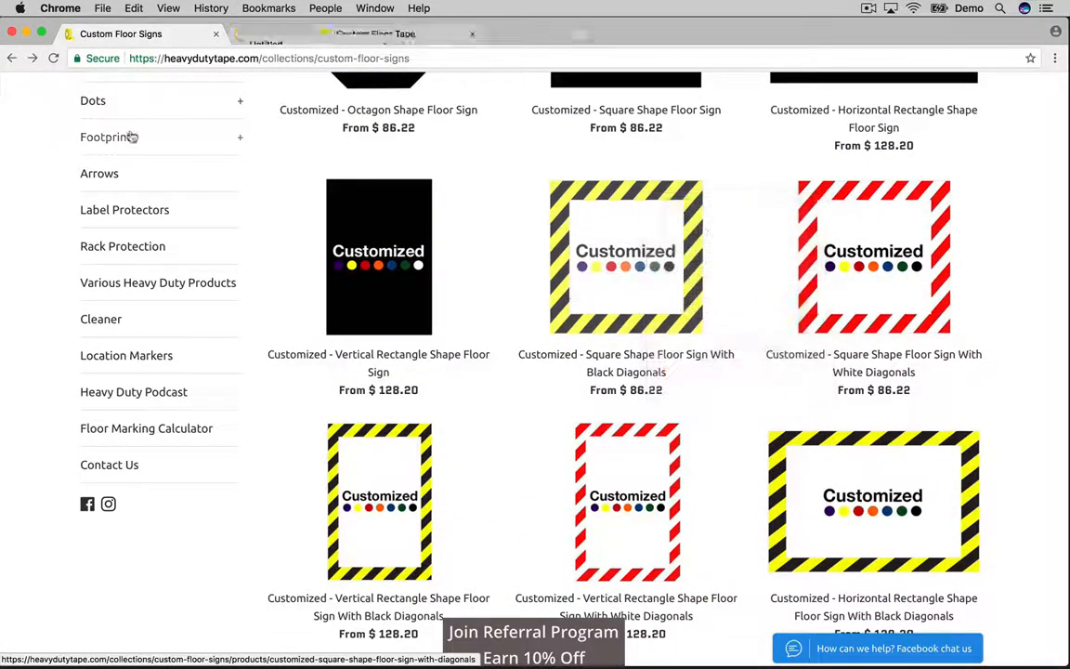
click(311, 34)
- Start customizing the square sign with black diagonals and dismiss the background color tip
scroll(951, 398, down, 1)
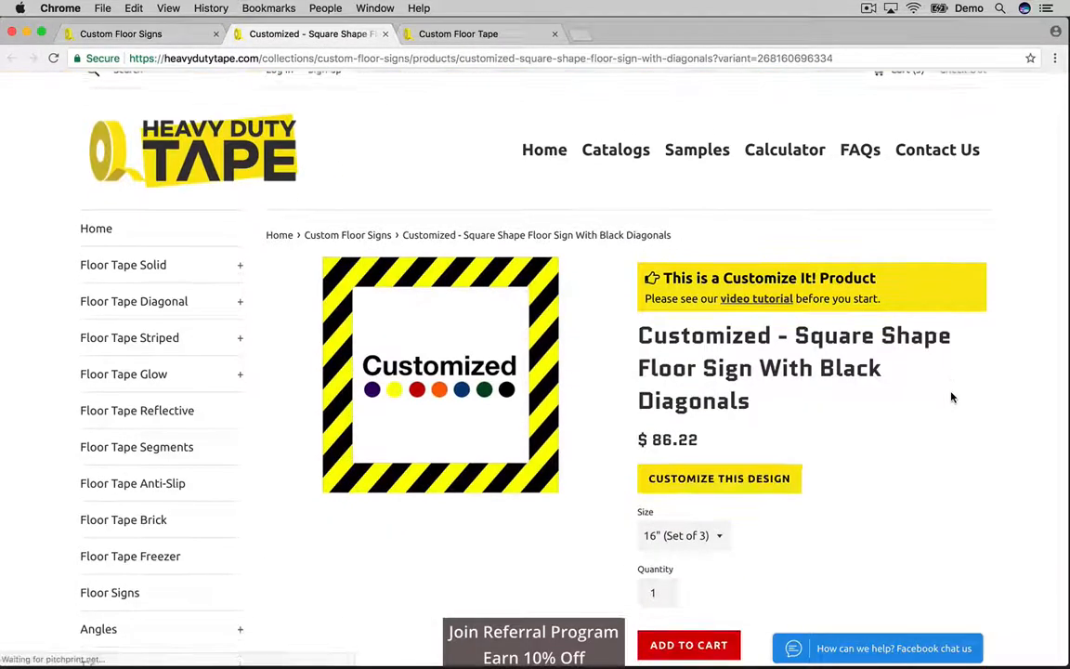
scroll(950, 398, down, 1)
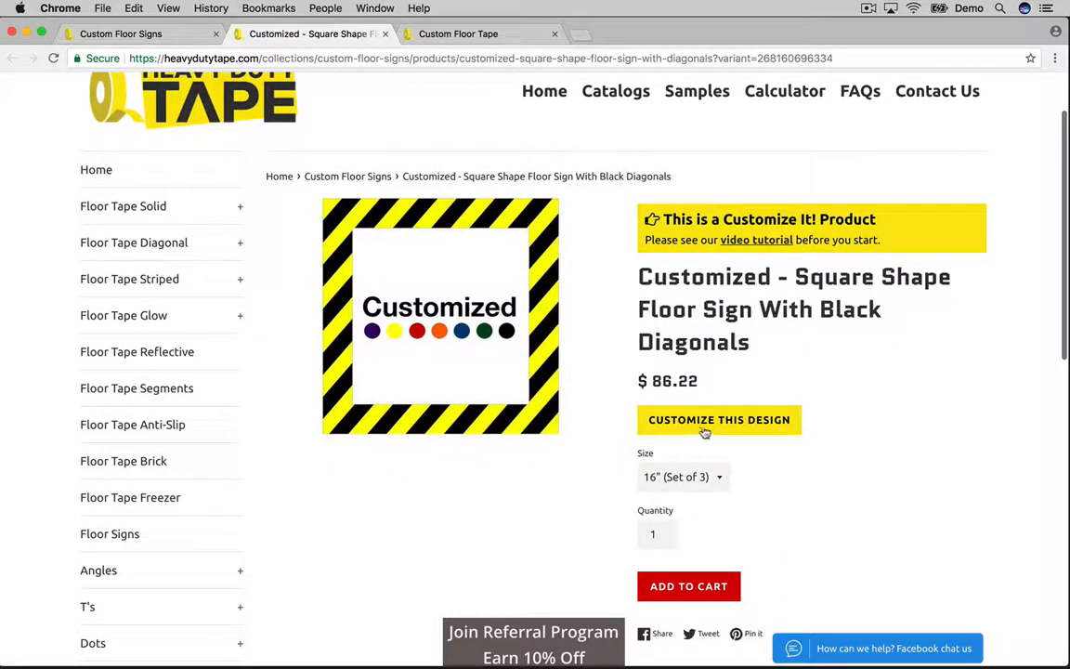
click(732, 421)
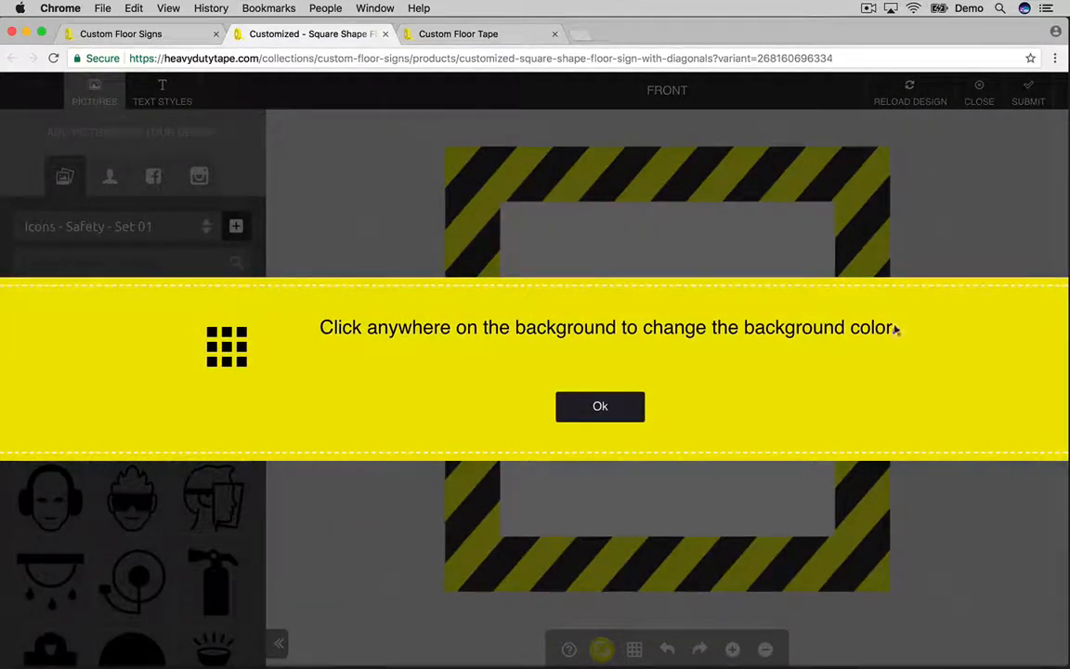
click(605, 408)
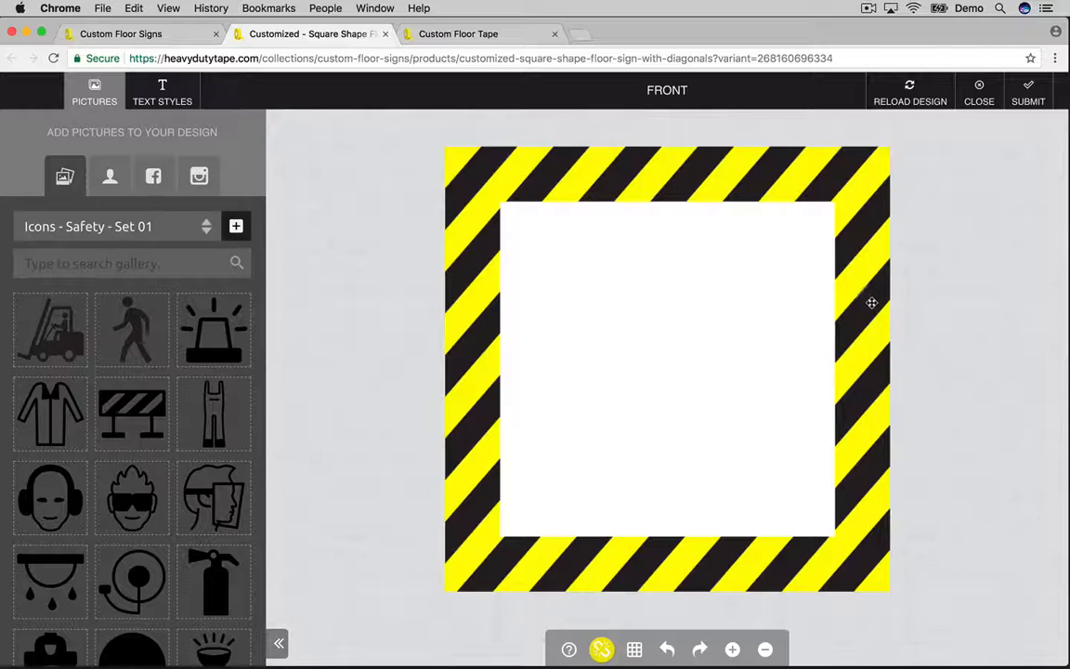
- Try green, black, orange, purple and pink for the border's yellow stripes, and finish with red
click(464, 223)
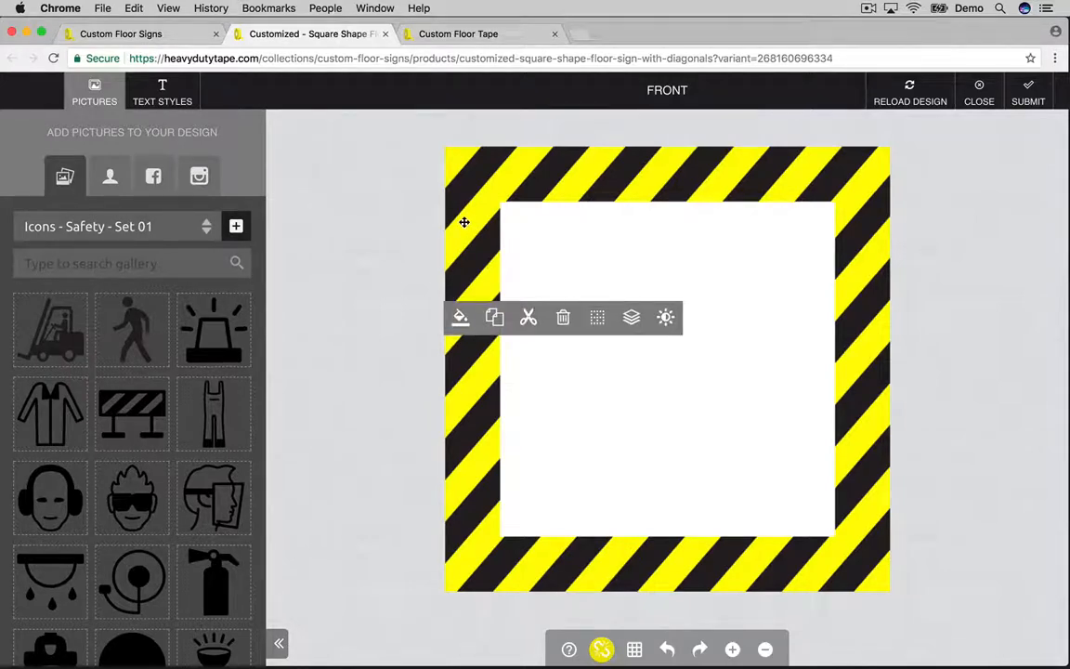
click(460, 319)
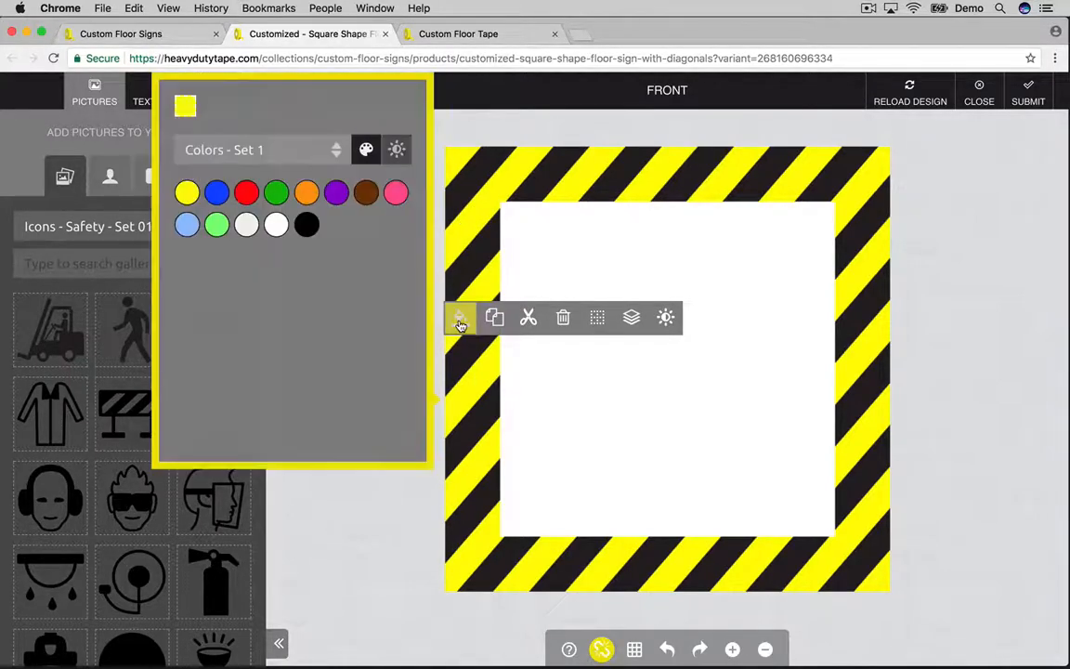
click(275, 195)
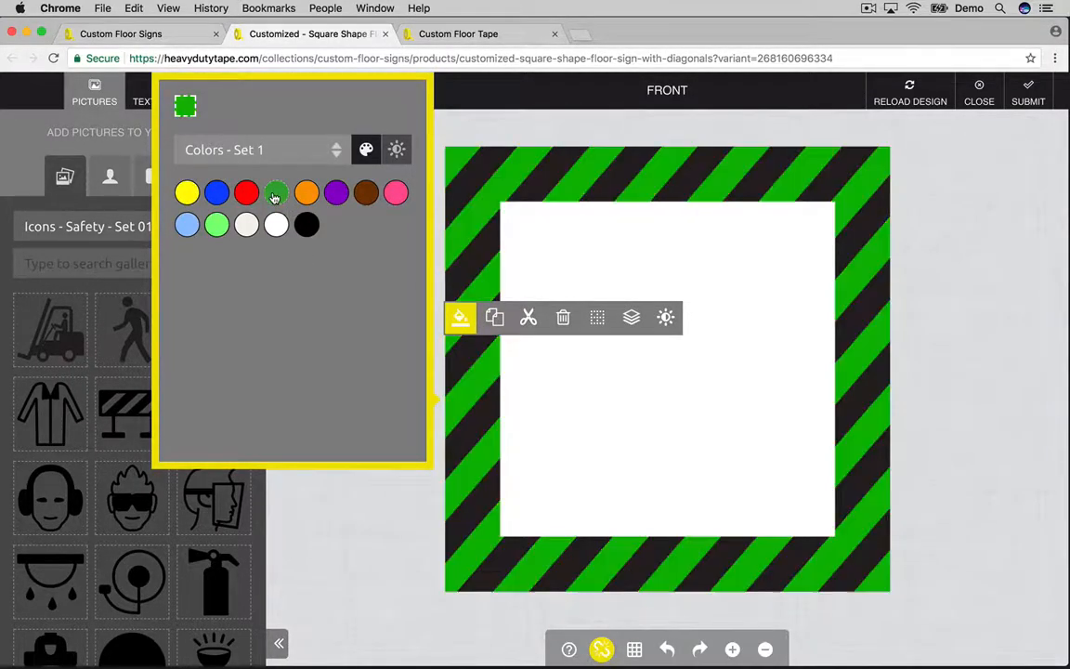
click(306, 226)
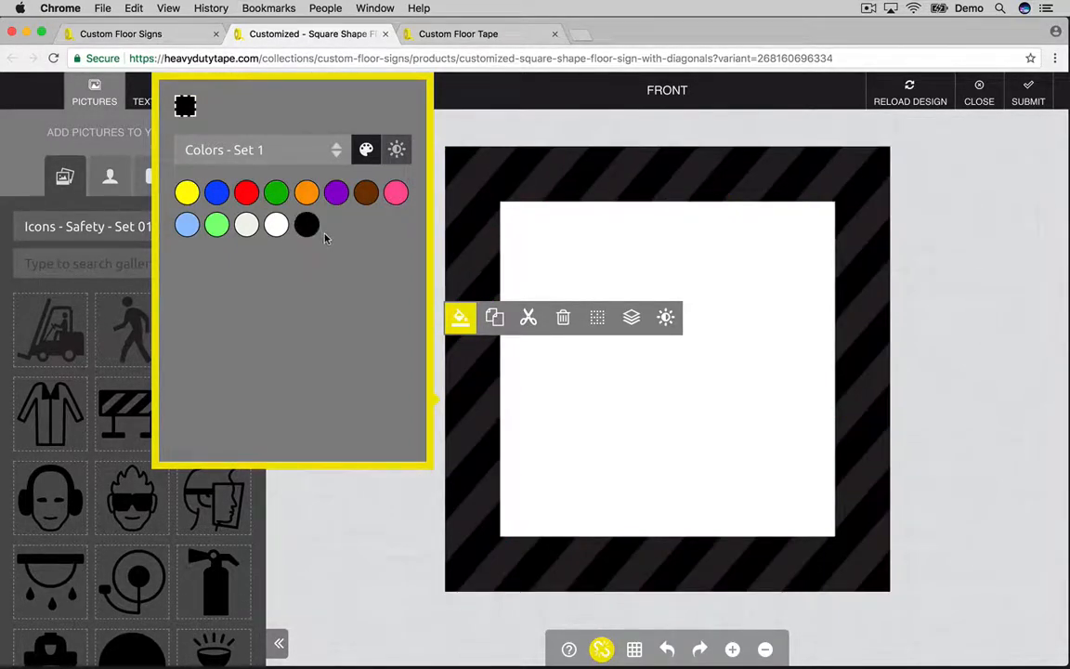
click(306, 193)
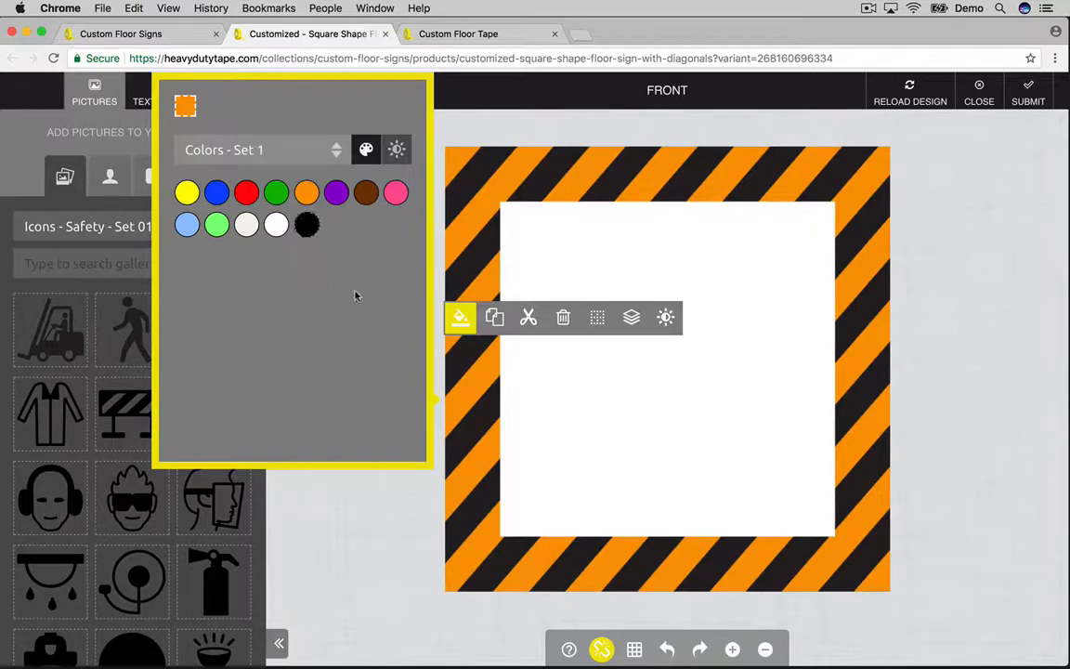
click(336, 192)
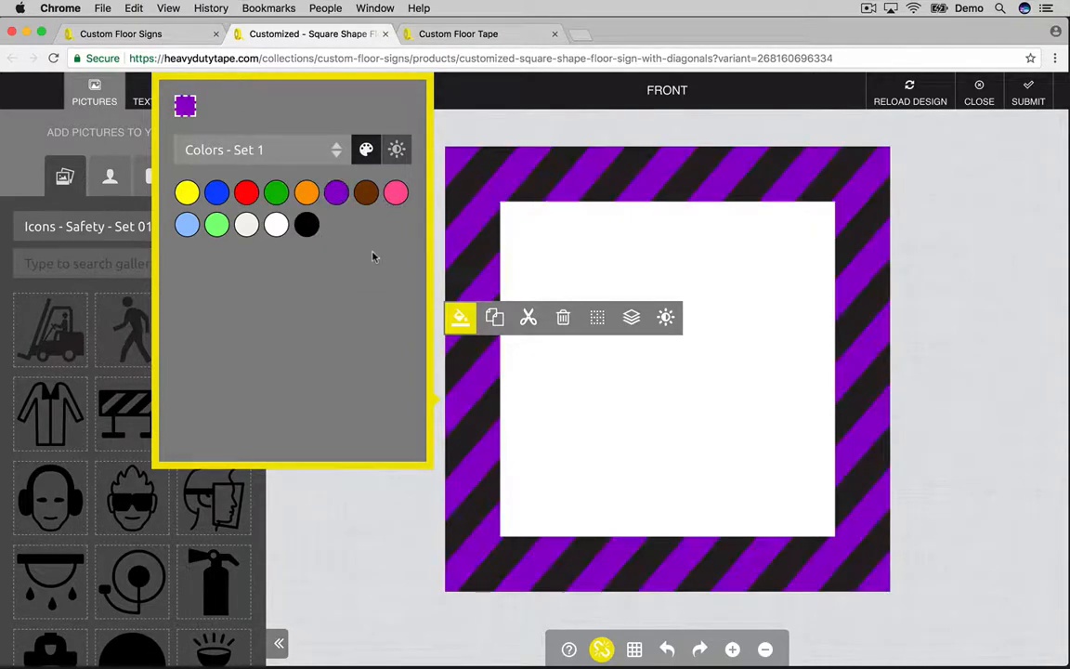
click(397, 194)
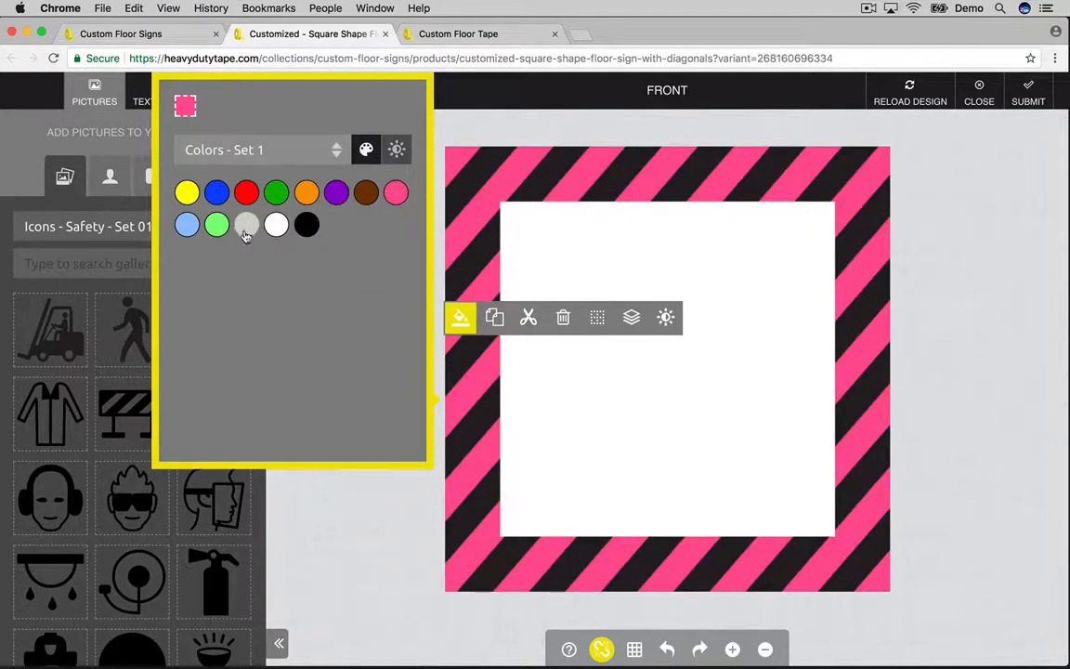
click(247, 198)
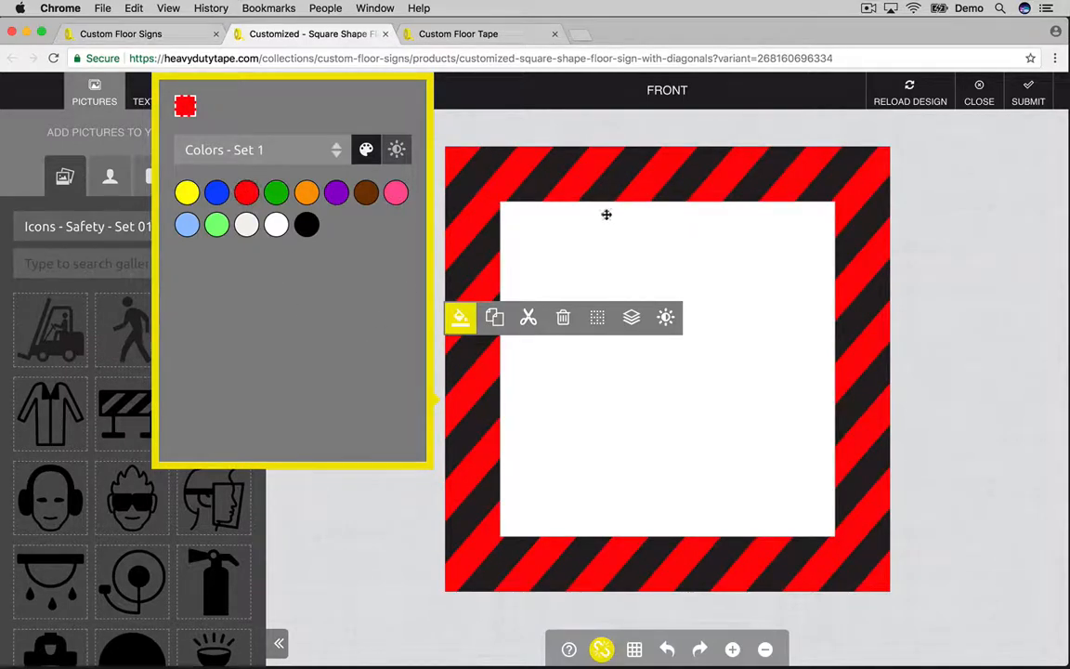
click(954, 221)
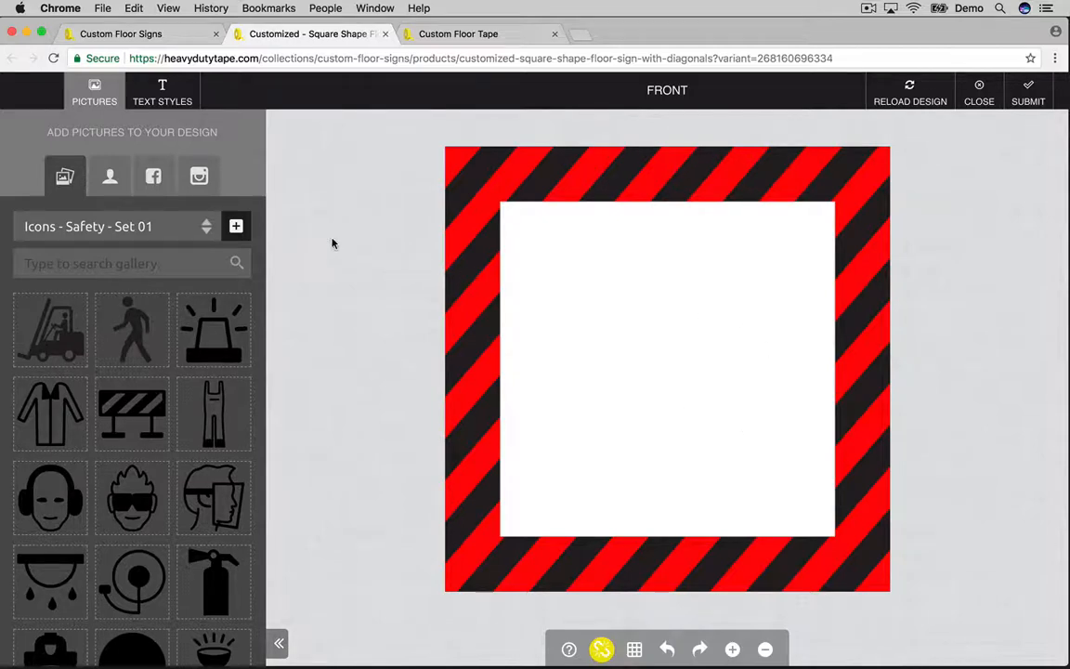
- Add the safety icon of a head wearing ear muffs, shrink it and centre it in the upper part of the white square
scroll(149, 390, down, 3)
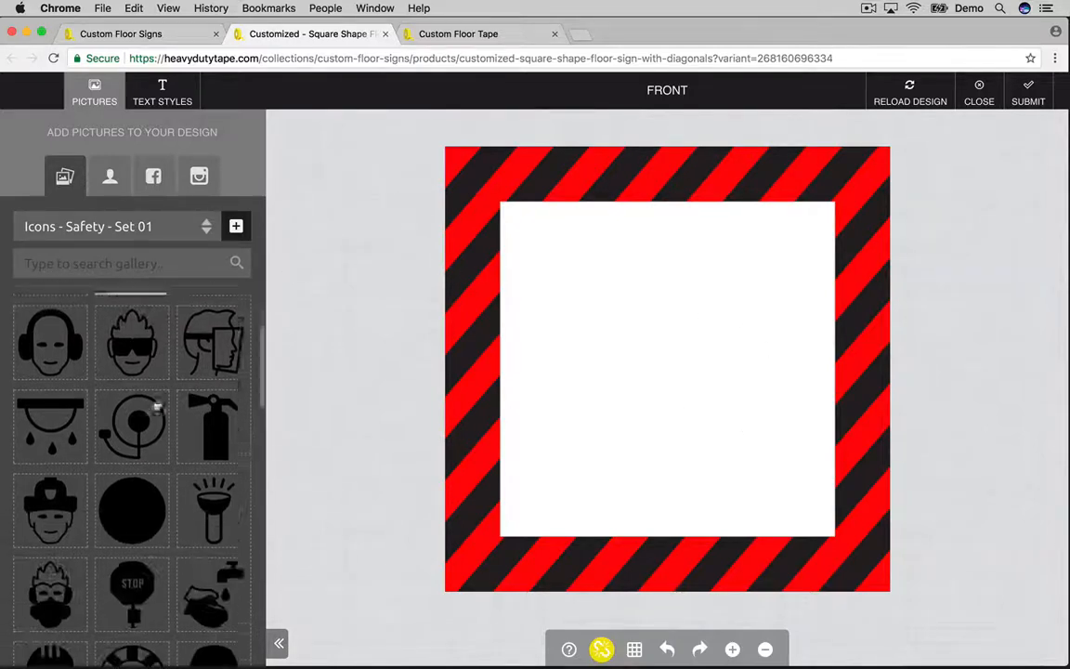
scroll(153, 420, down, 1)
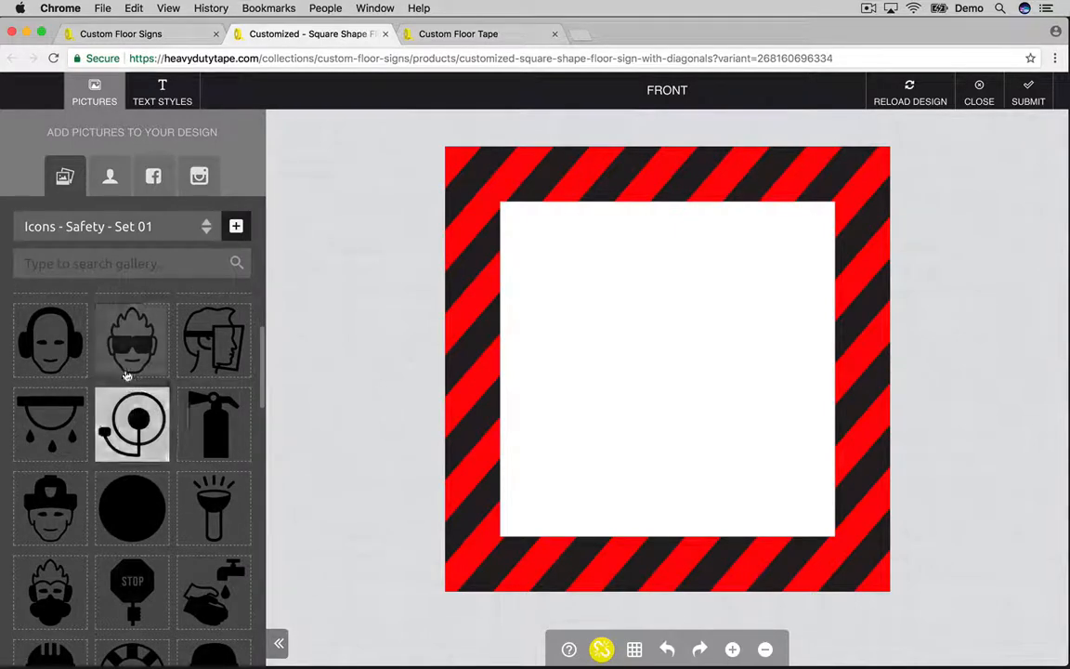
click(67, 353)
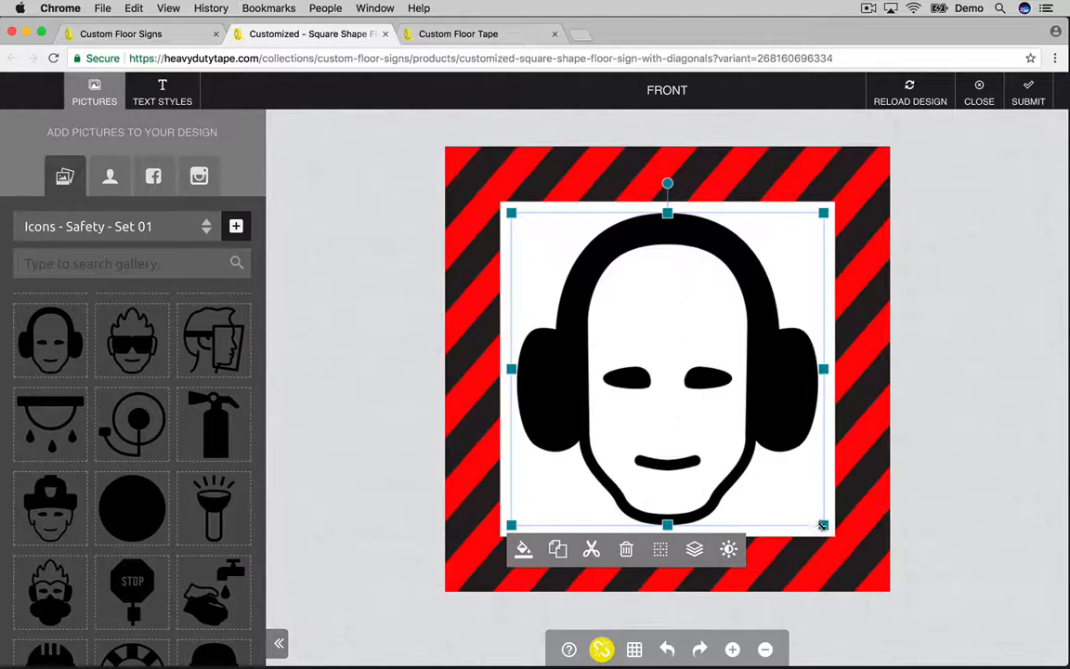
drag(822, 526, 698, 397)
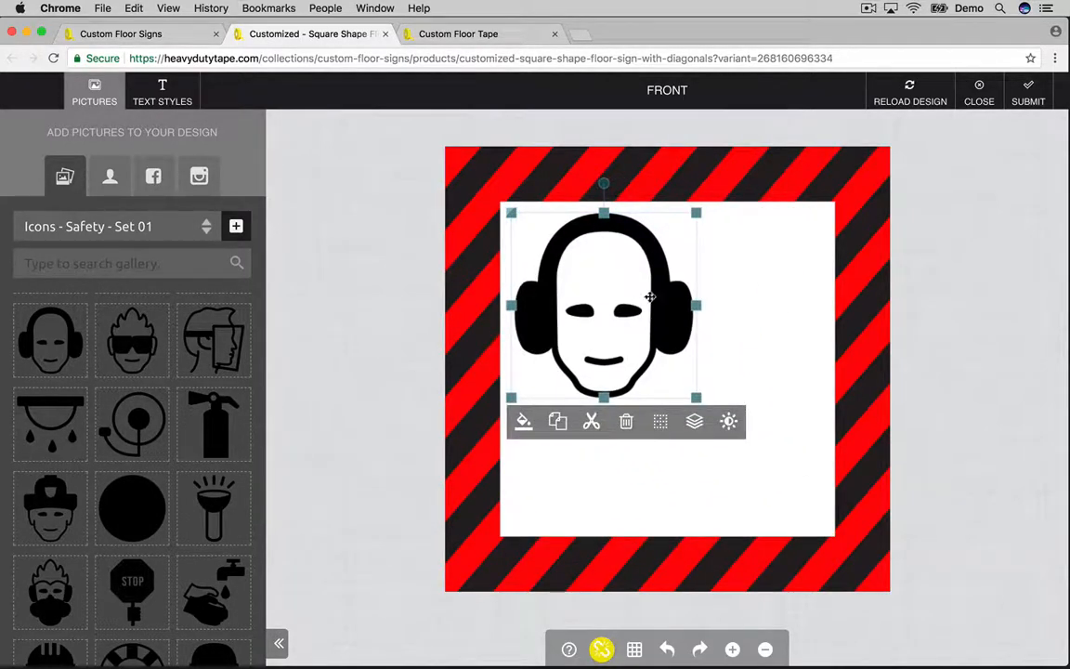
drag(650, 297, 713, 298)
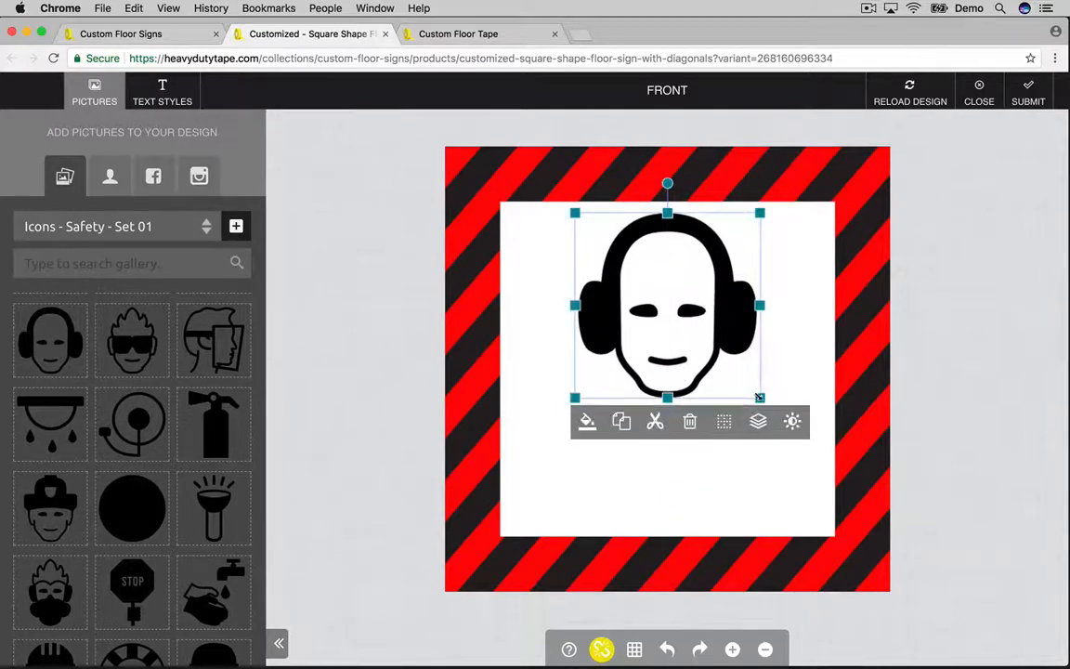
drag(758, 397, 757, 370)
drag(698, 299, 700, 314)
click(558, 239)
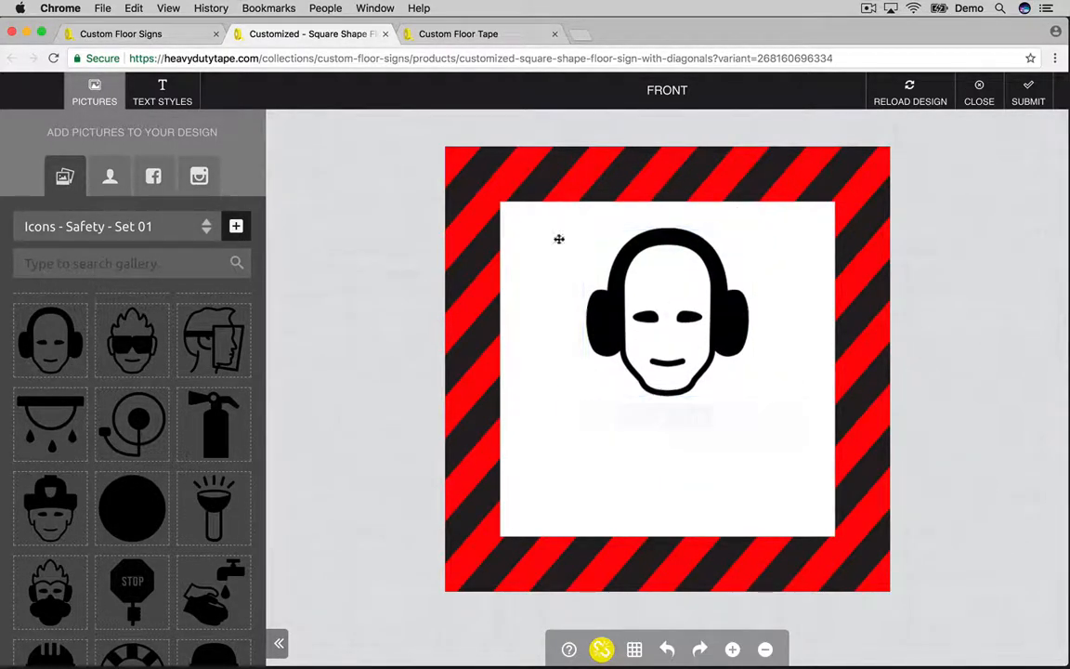
- Add a text below the head icon reading "Hearing Protection" on the first line and "Required" on the second
click(161, 93)
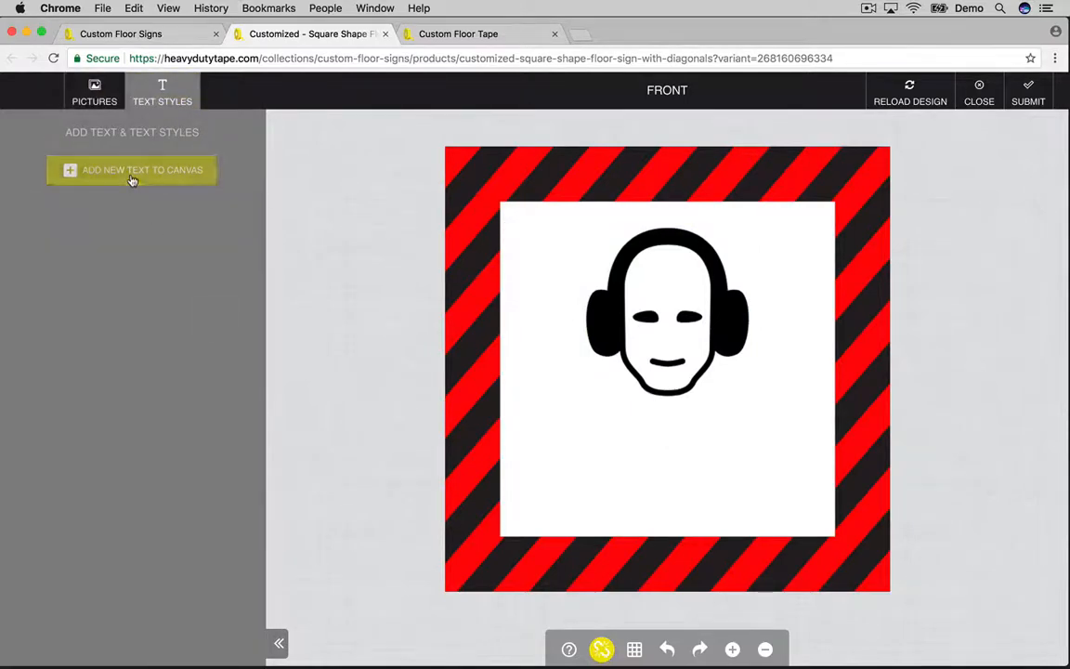
click(132, 179)
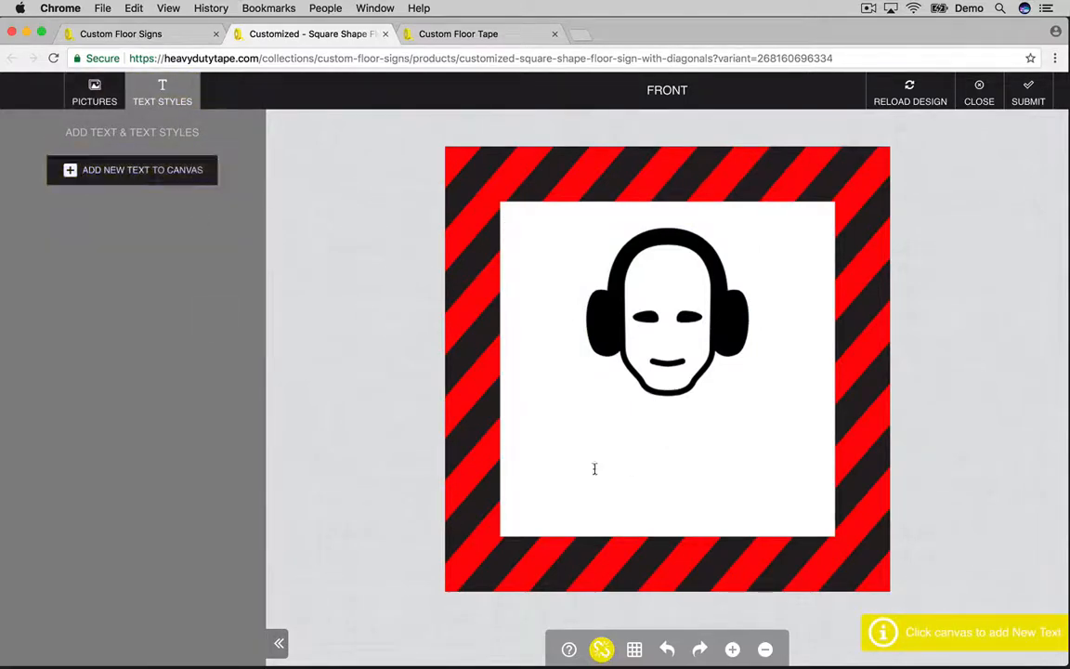
click(673, 448)
drag(690, 463, 602, 447)
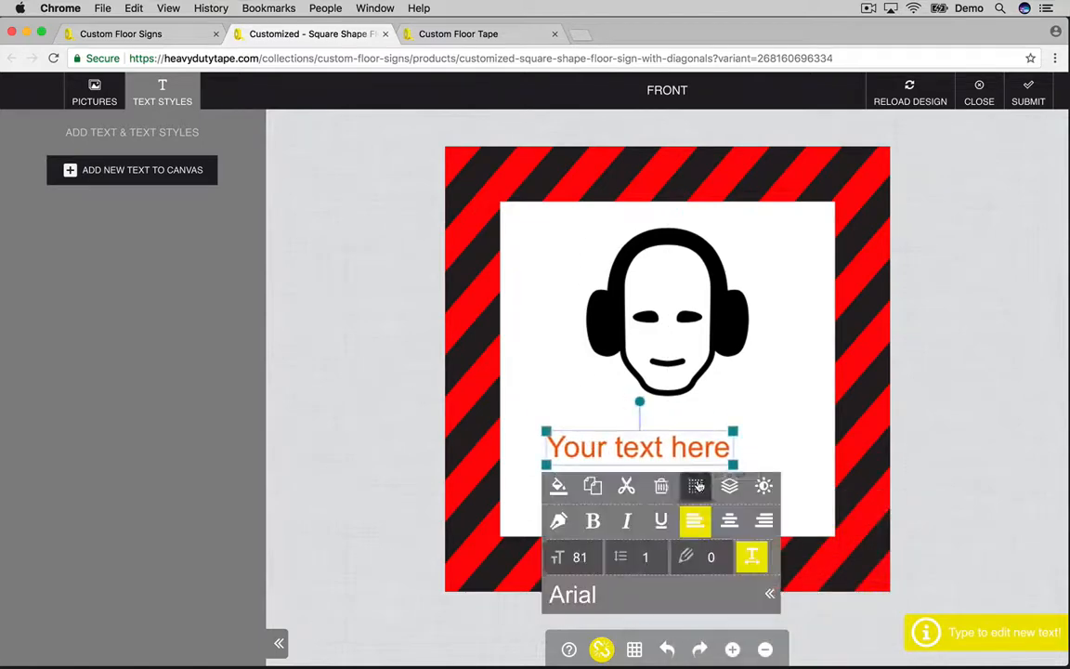
click(649, 442)
triple_click(637, 561)
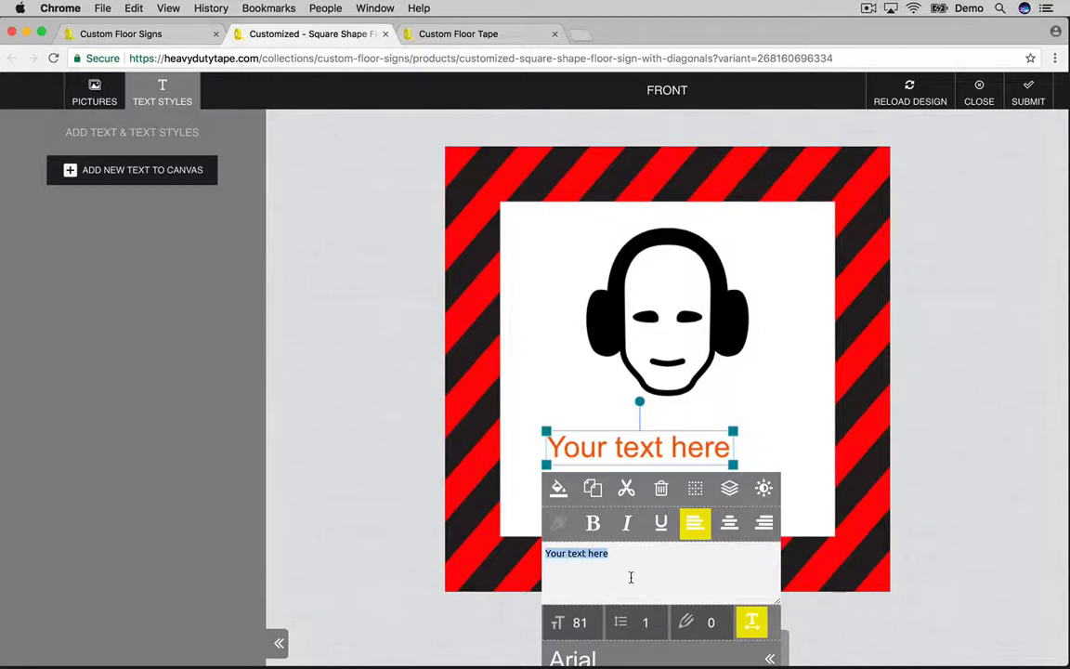
text(He)
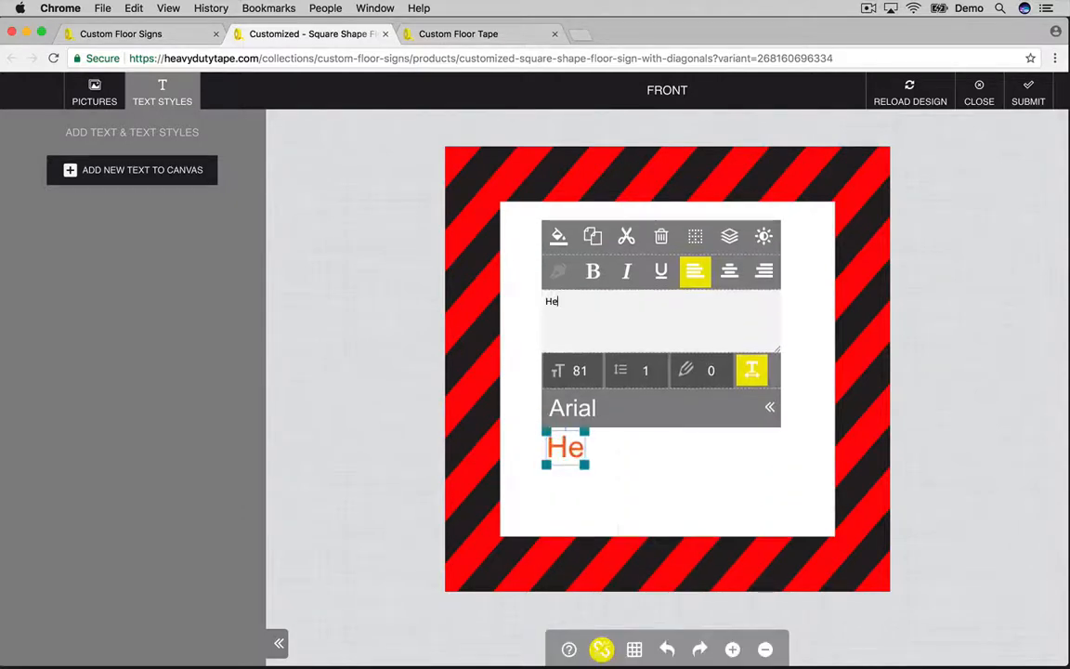
text(aring P)
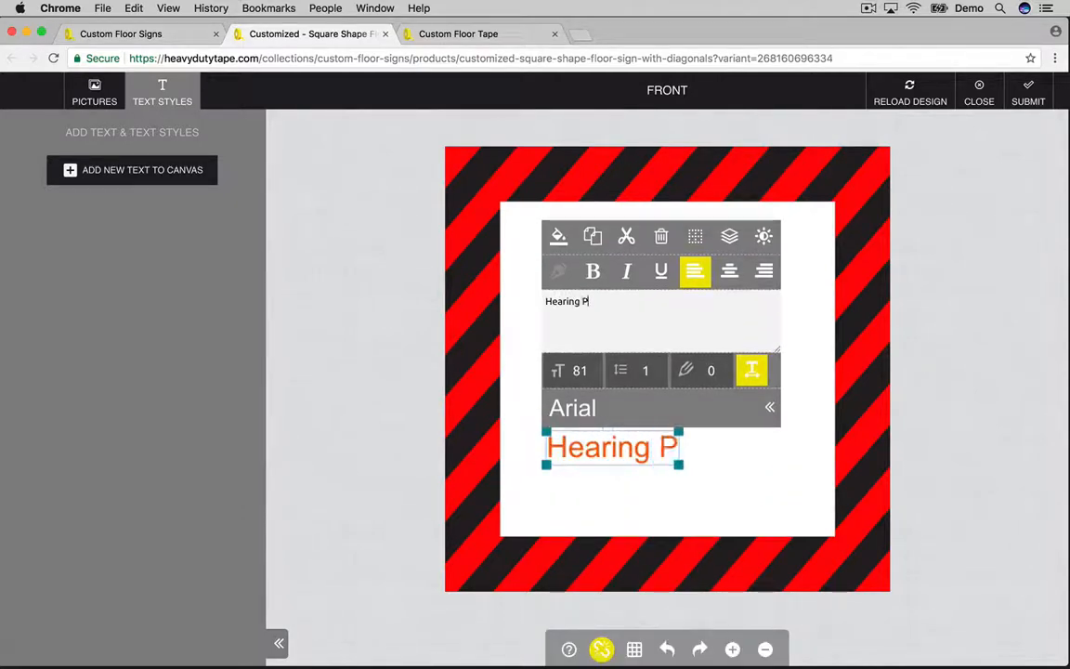
text(rotection)
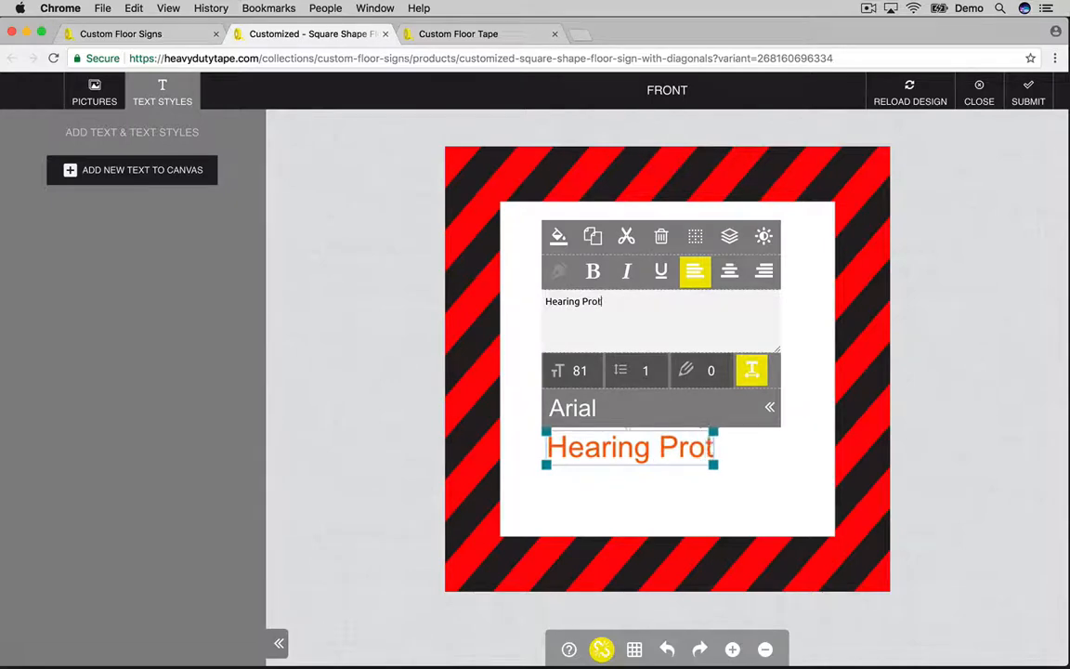
key(Return)
text(Re)
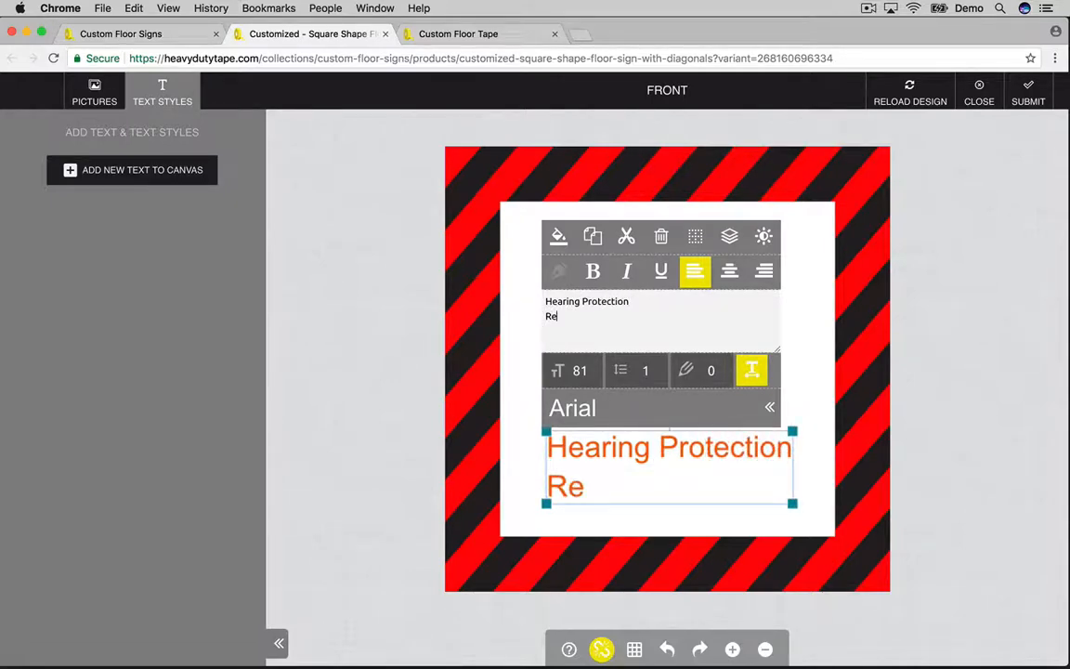
text(quired)
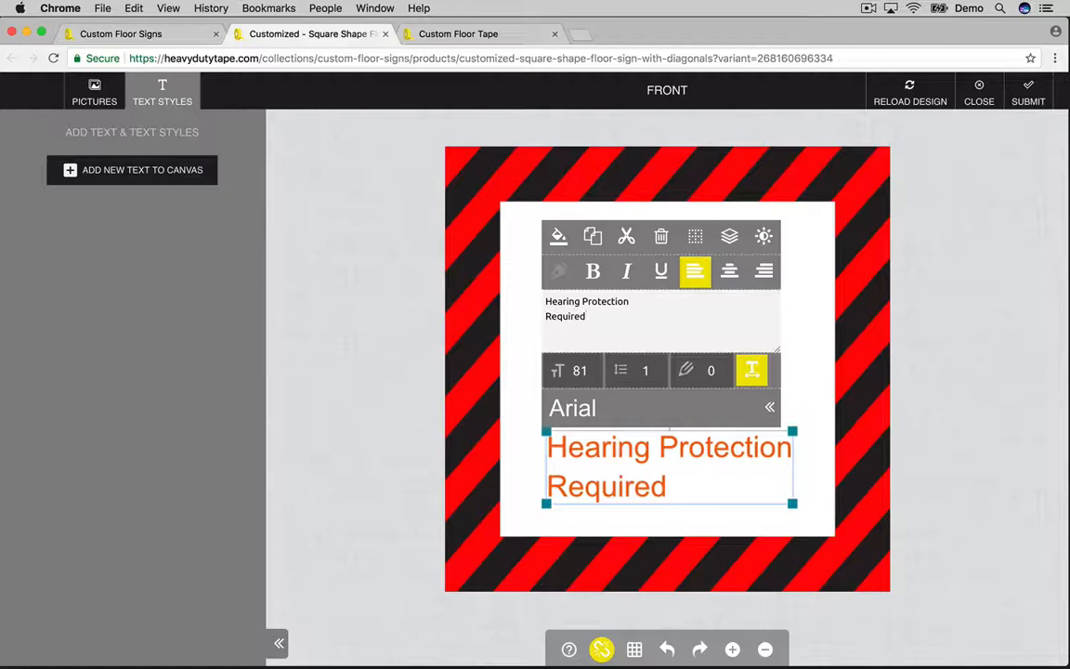
- Centre-align the two lines of the "Hearing Protection Required" text
key(ctrl+a)
click(595, 335)
drag(587, 317, 544, 302)
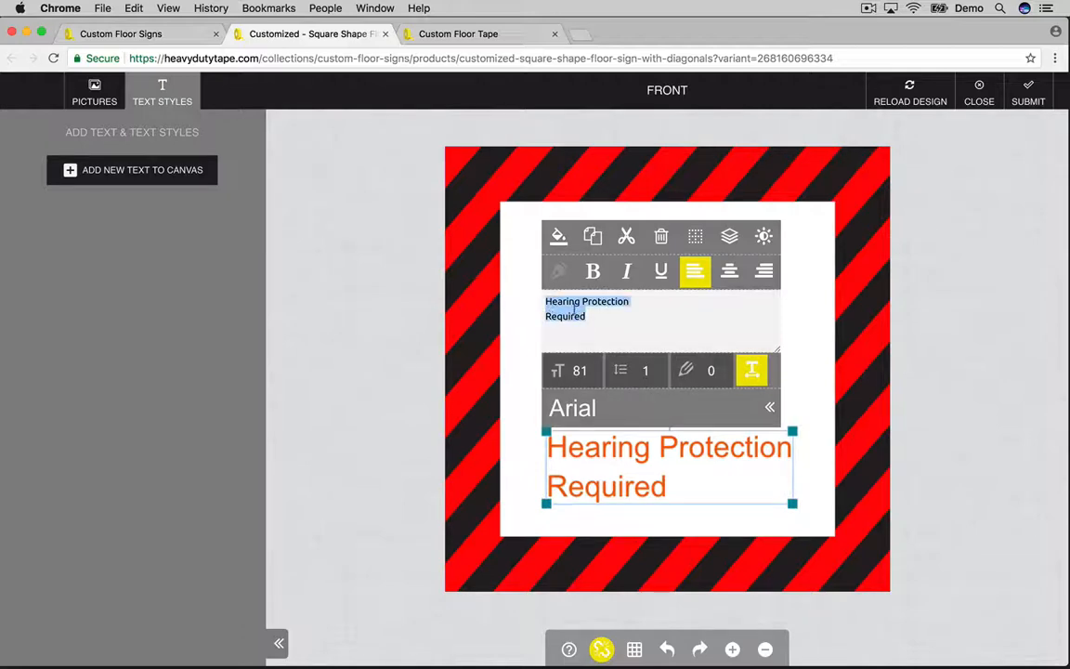
click(729, 270)
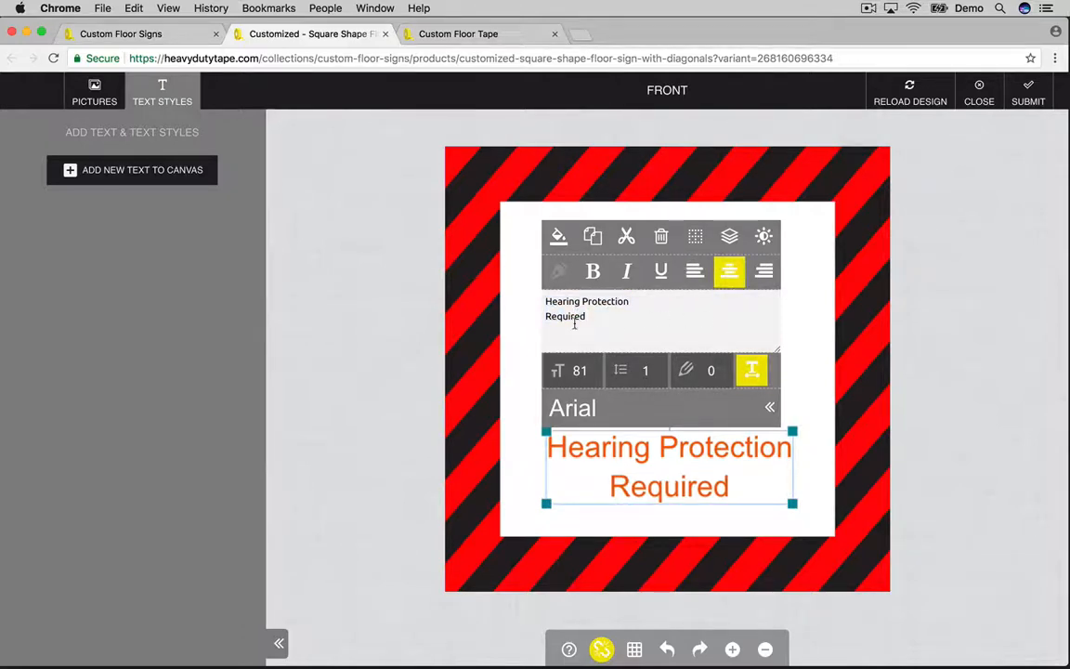
- Colour the "Hearing Protection Required" text red and set its font to Arial Black
click(558, 236)
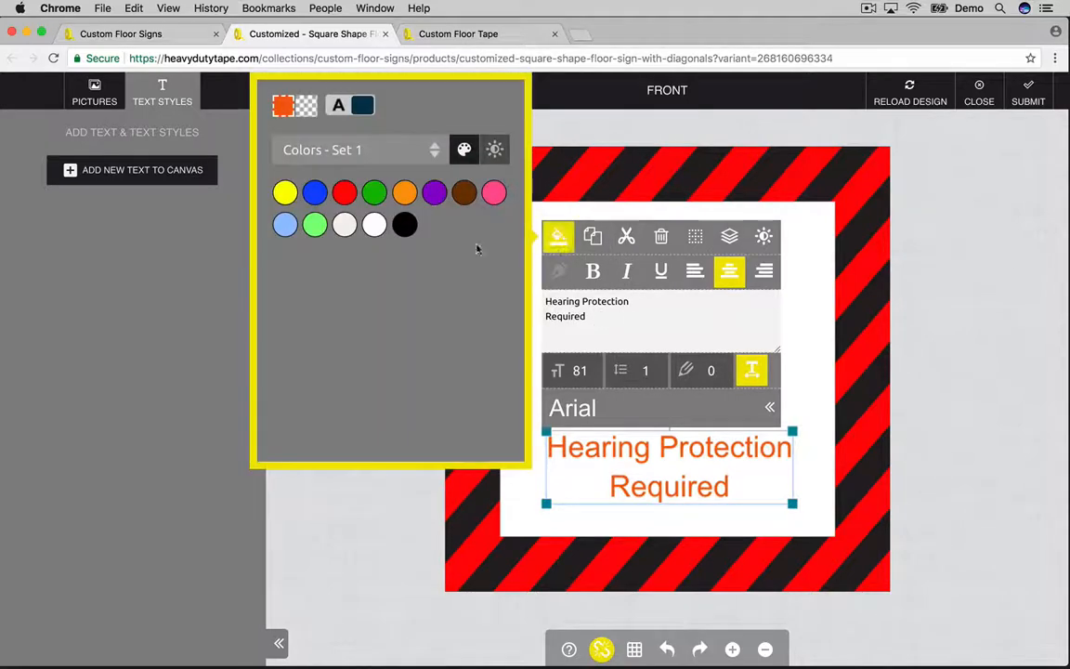
click(343, 196)
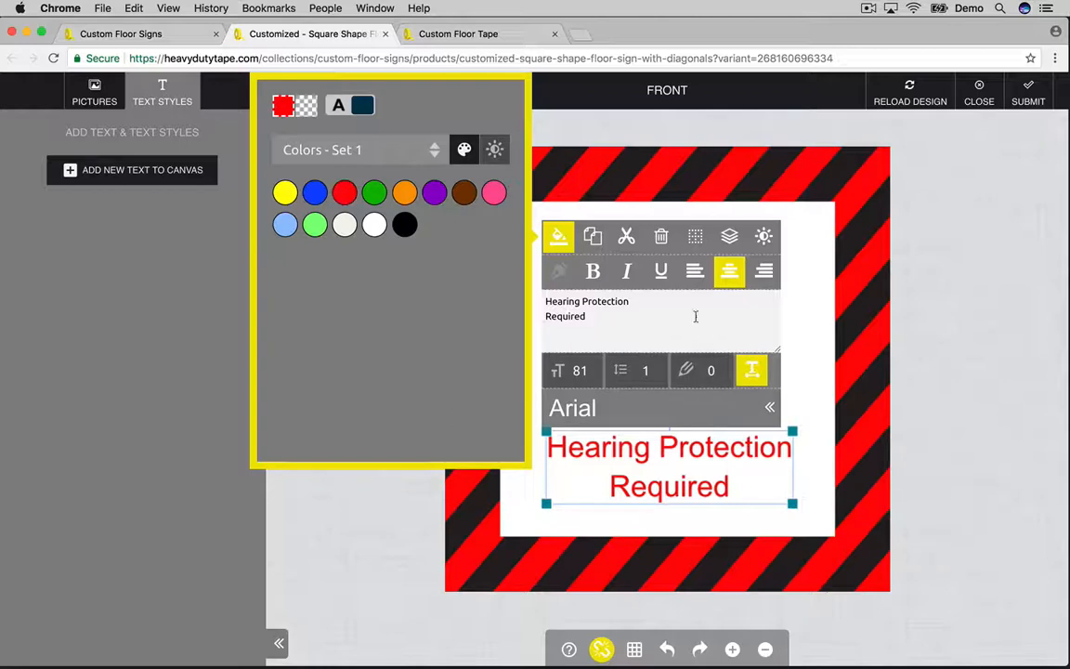
click(685, 415)
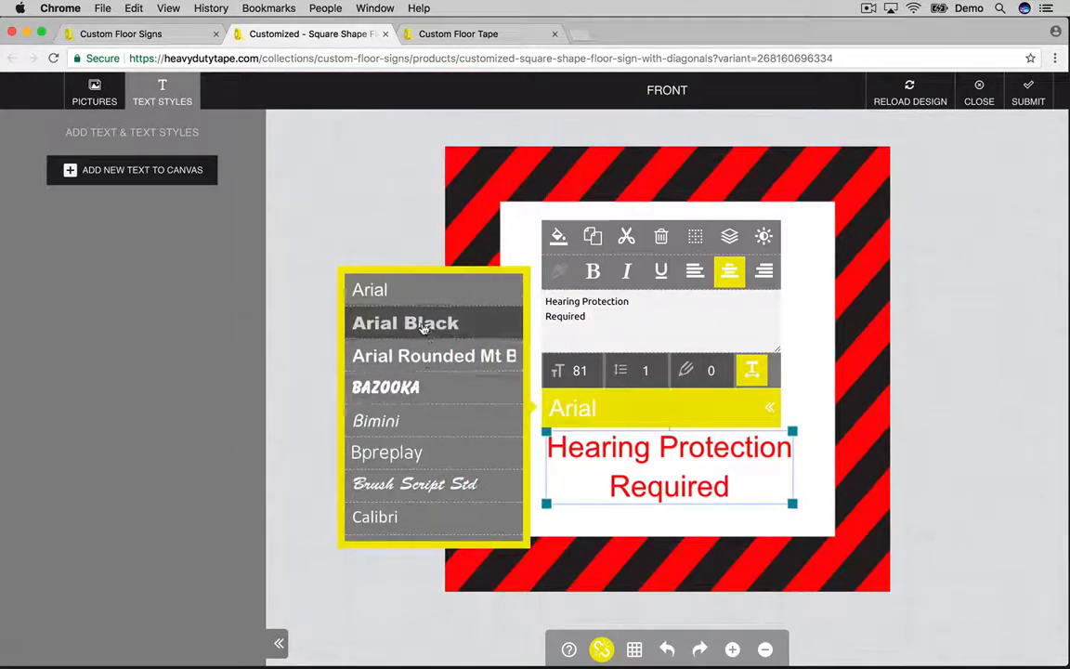
click(392, 322)
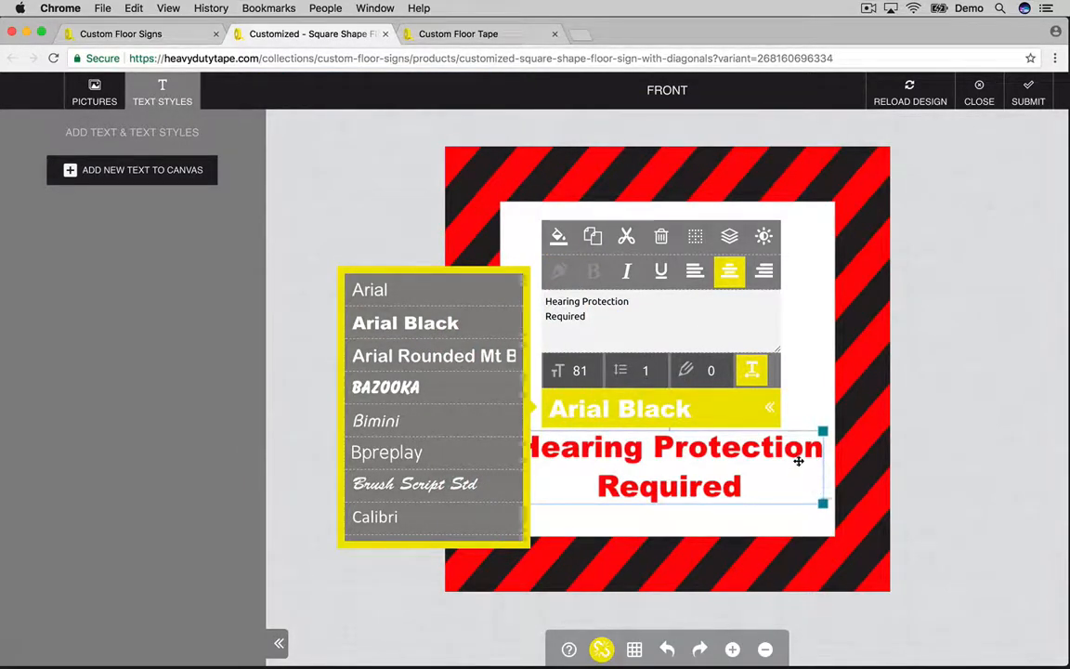
click(984, 427)
- Shrink the text slightly and position it centred near the white square's lower edge, nudging it up a little
drag(716, 482, 719, 505)
drag(821, 528, 814, 526)
drag(718, 502, 725, 500)
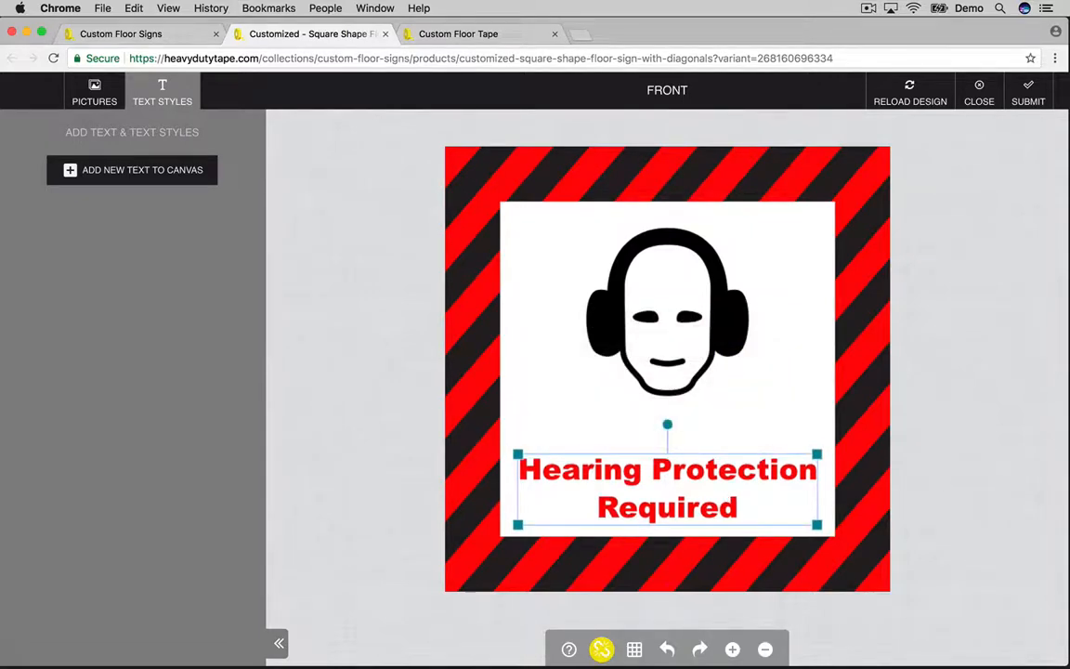
key(Up)
key(Up)
key(Up)
key(Up)
key(Up)
key(Up)
key(Up)
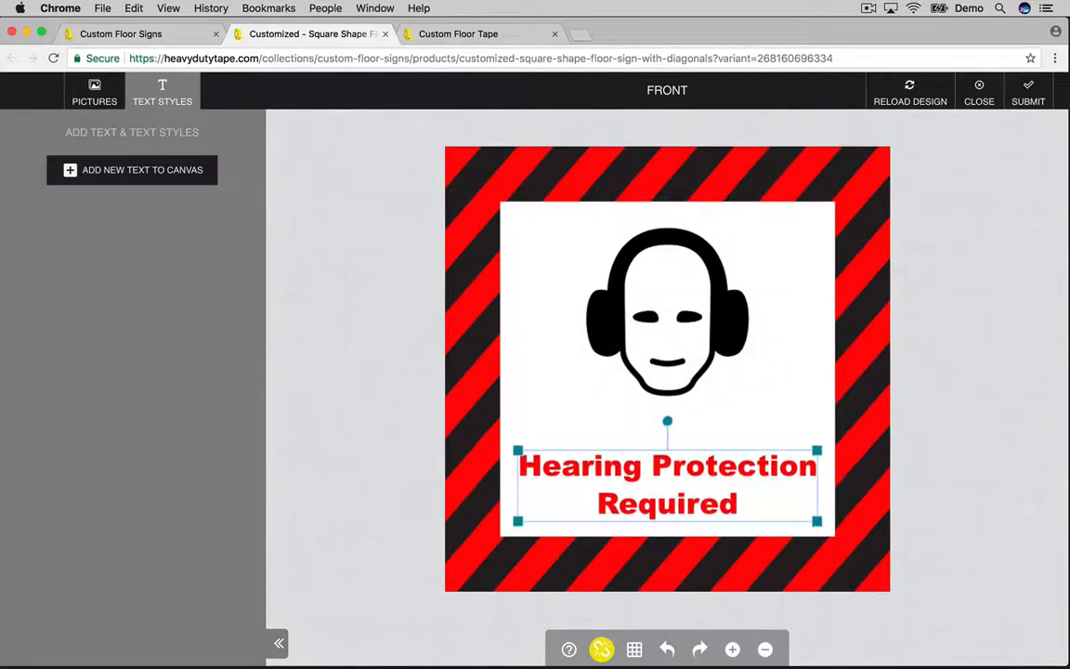
key(Up)
key(Up)
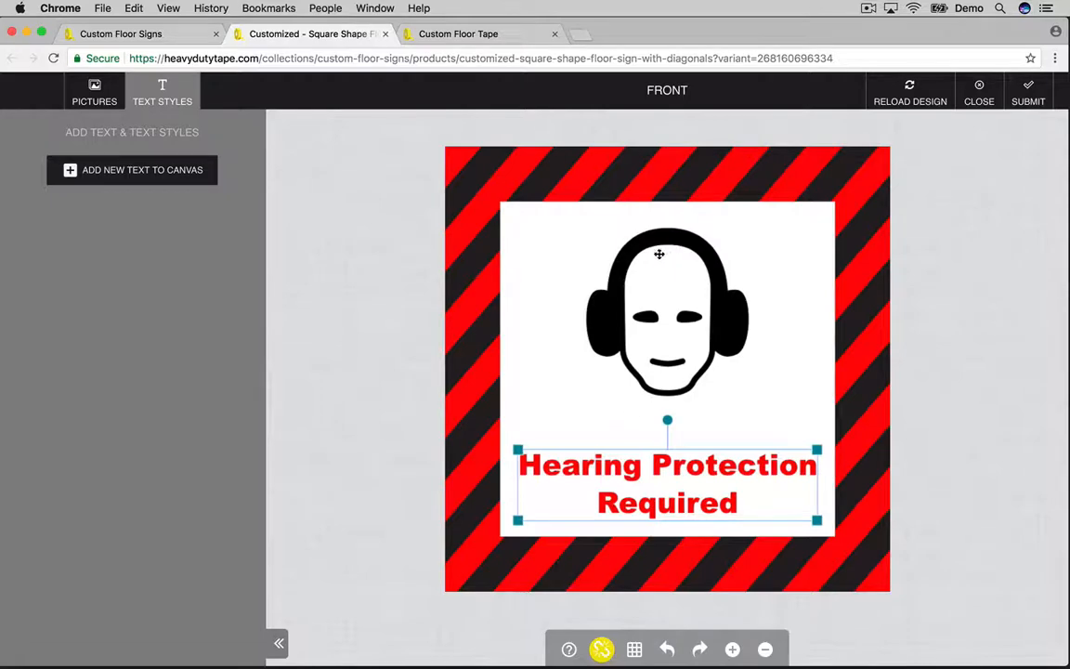
- Enlarge the ear-muff head icon and centre it above the text
drag(658, 254, 609, 260)
drag(699, 393, 748, 410)
drag(699, 358, 735, 358)
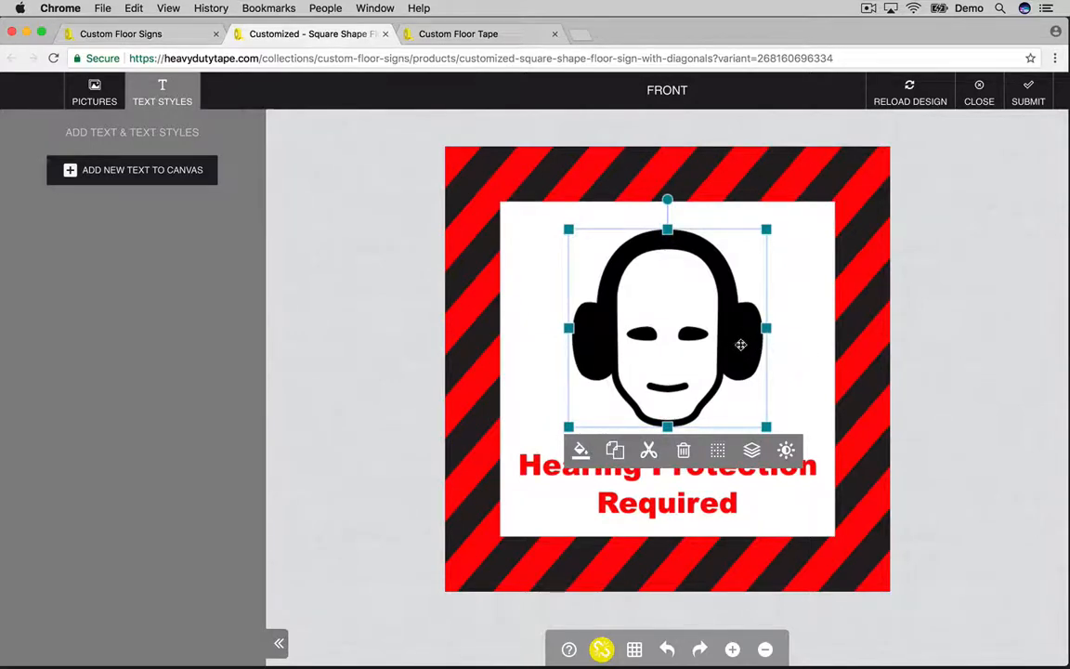
- Recolour the ear-muff head icon red and deselect everything on the sign
click(581, 449)
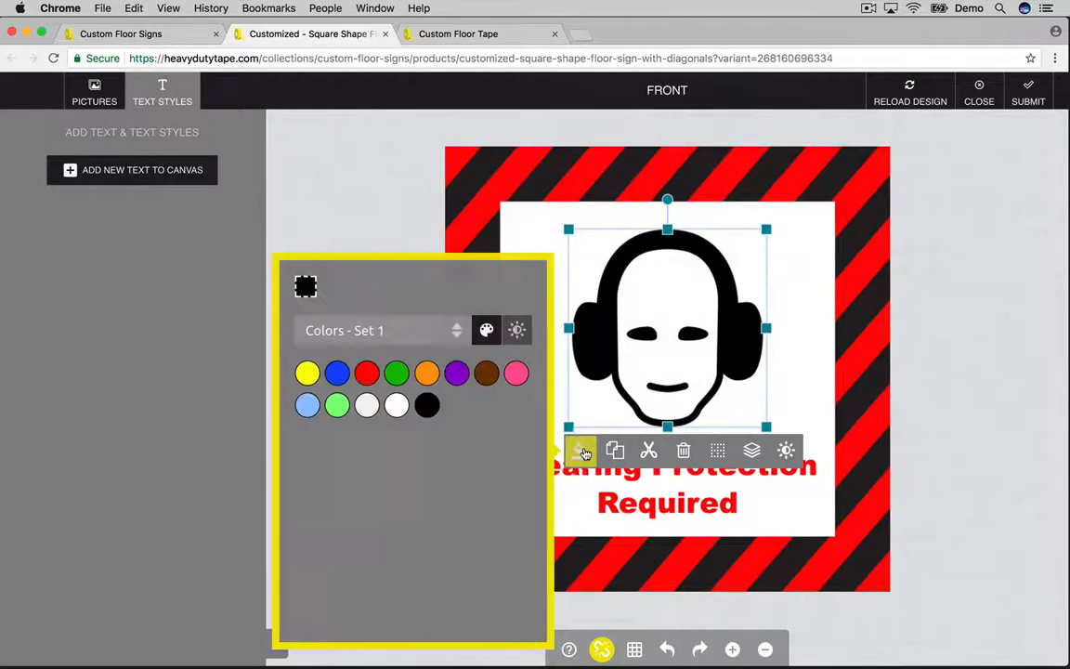
click(367, 374)
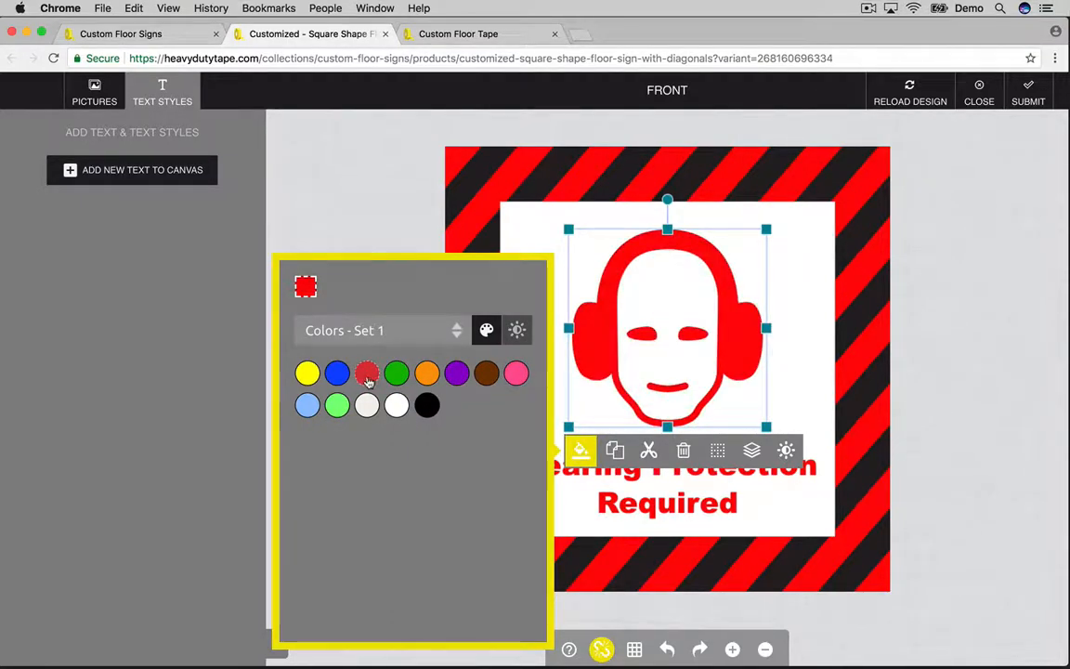
click(979, 422)
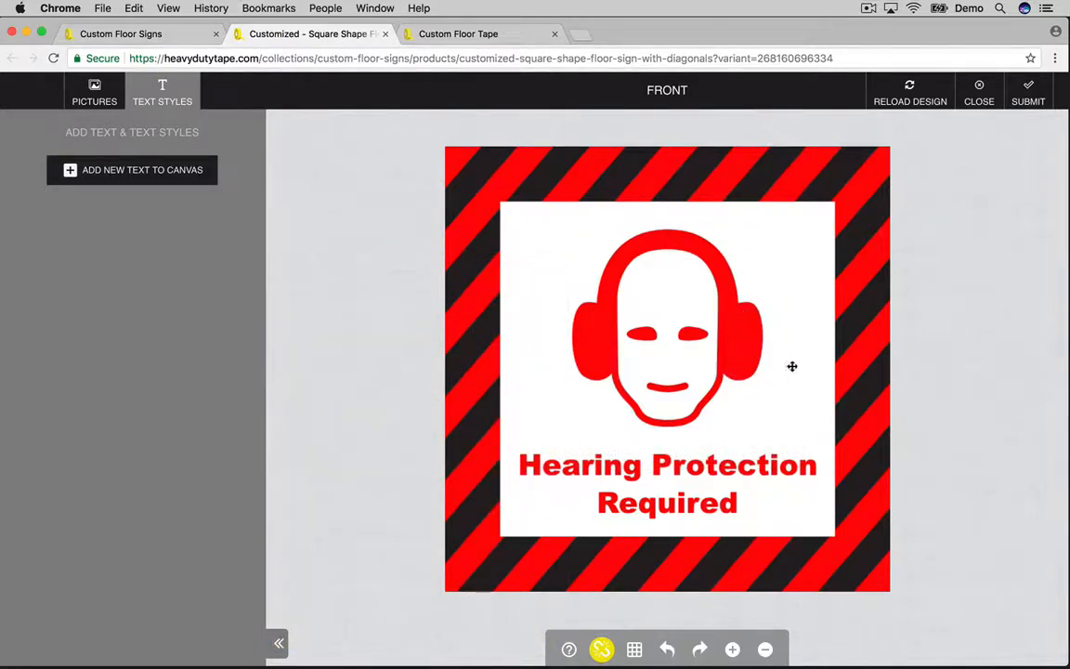
click(727, 500)
click(945, 367)
- Add the yellow and black Heavy Duty Tape logo from the uploaded files to the sign
click(98, 101)
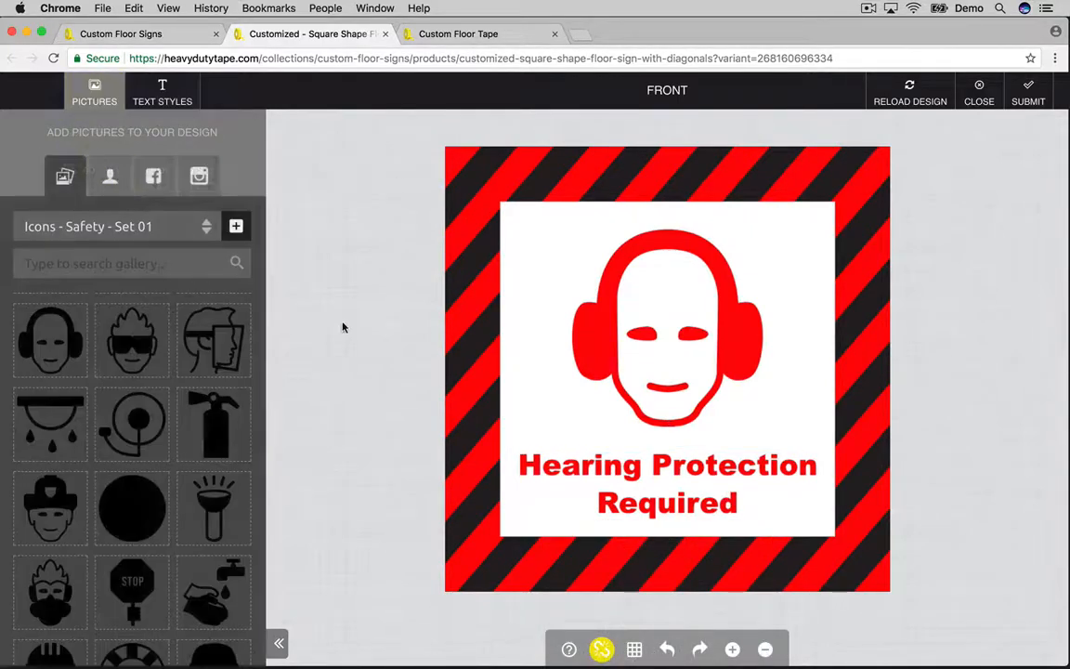
click(100, 227)
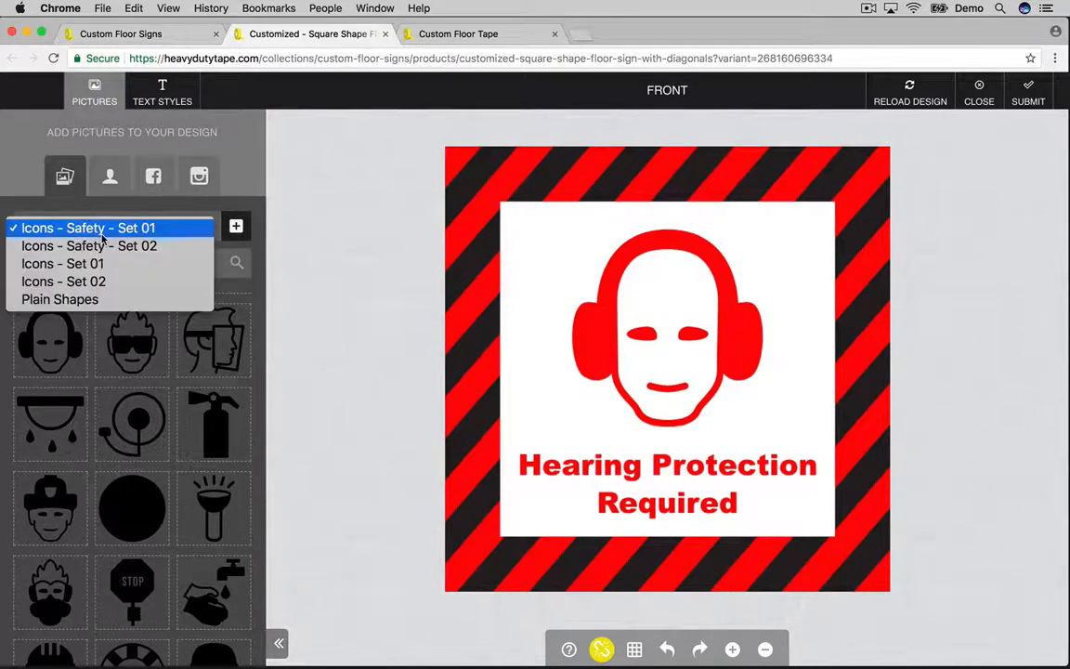
click(102, 228)
click(109, 175)
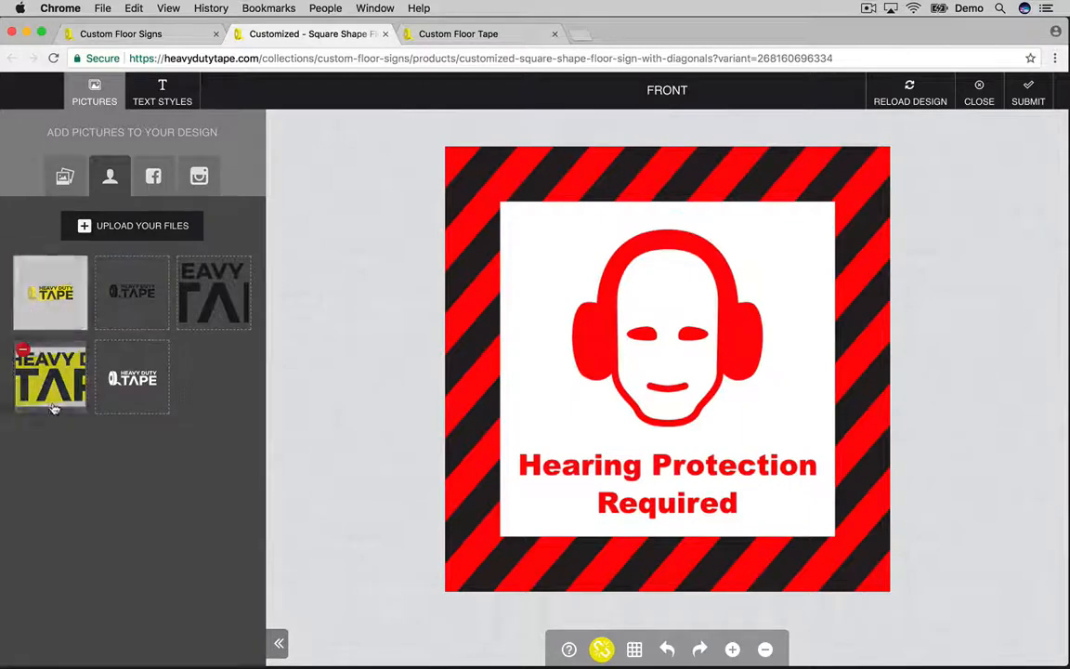
click(51, 302)
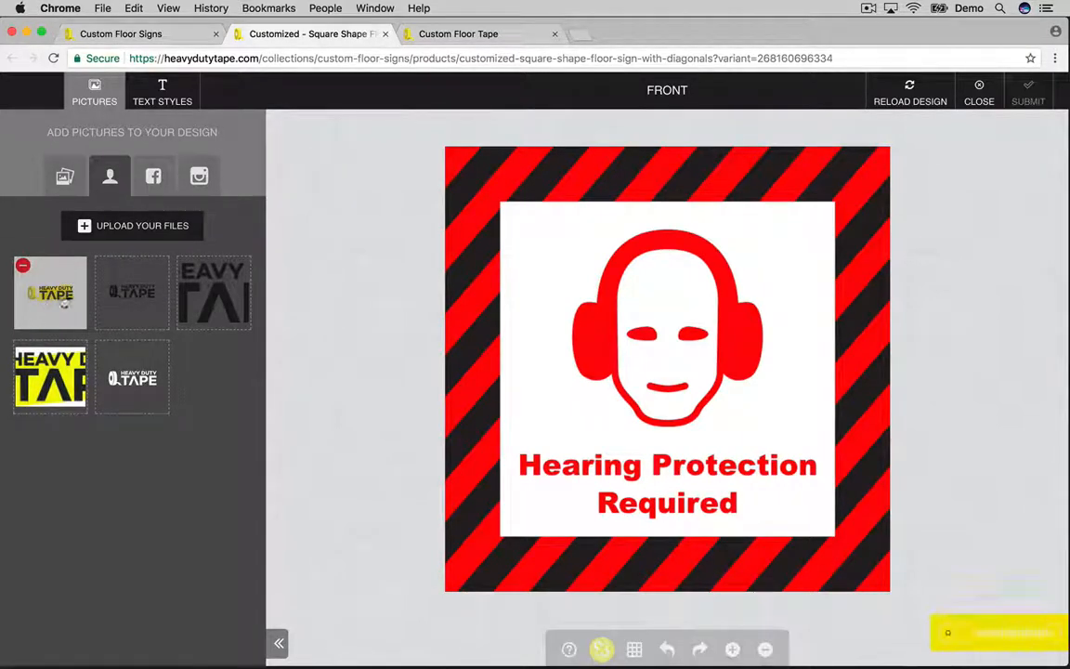
- Shrink the Heavy Duty Tape logo and position it in the white square's upper-left corner, leaving it deselected
drag(684, 372, 631, 254)
drag(738, 409, 634, 228)
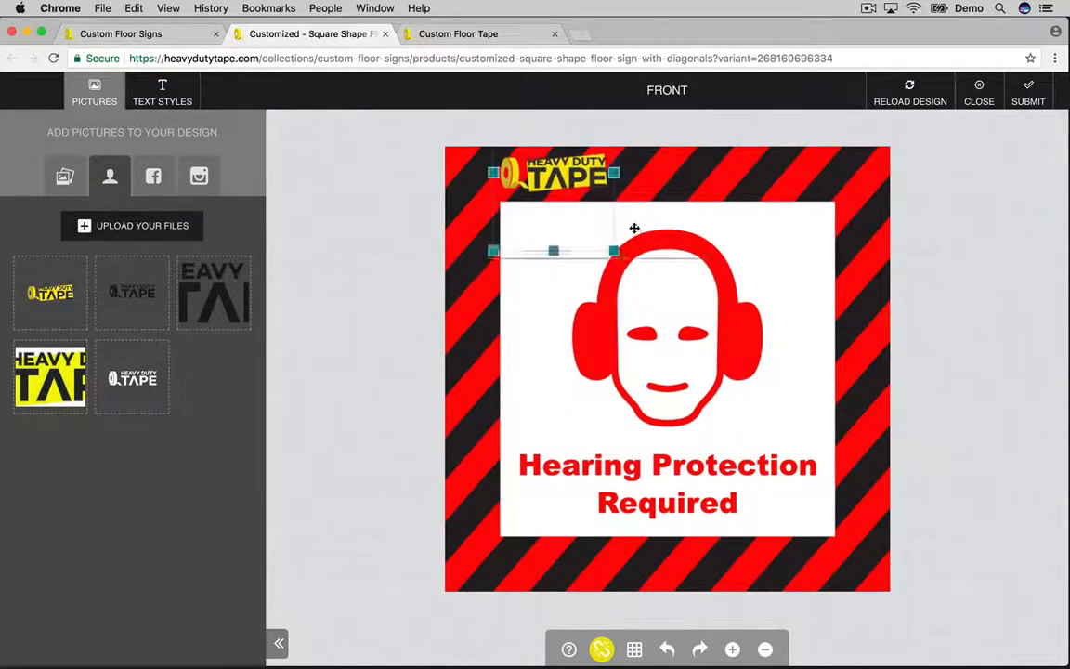
drag(568, 184, 578, 248)
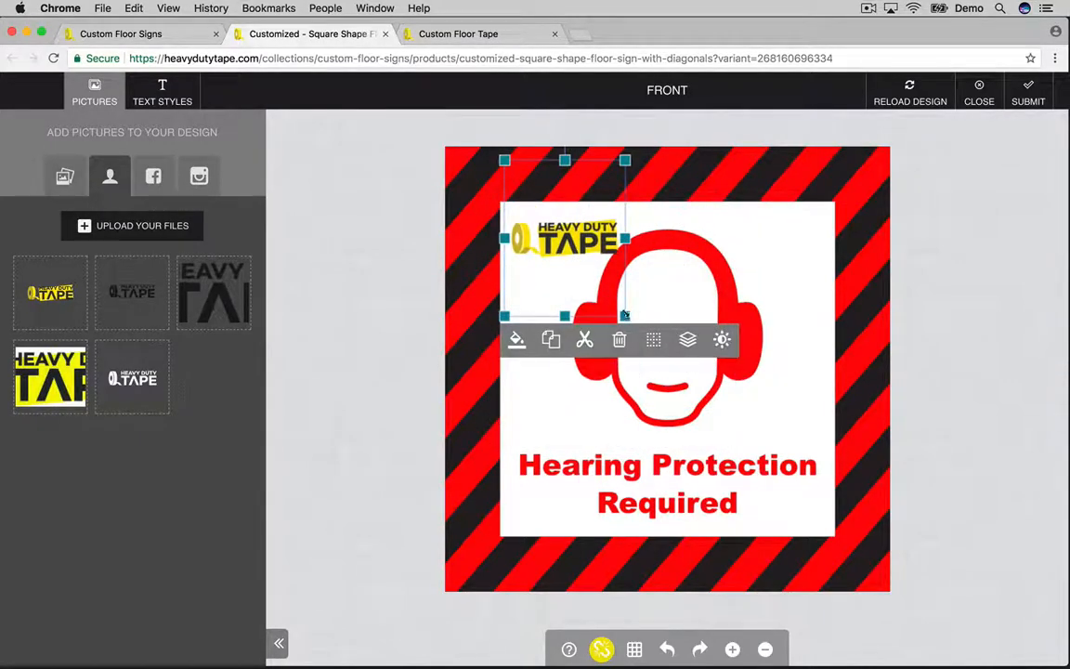
drag(626, 316, 587, 274)
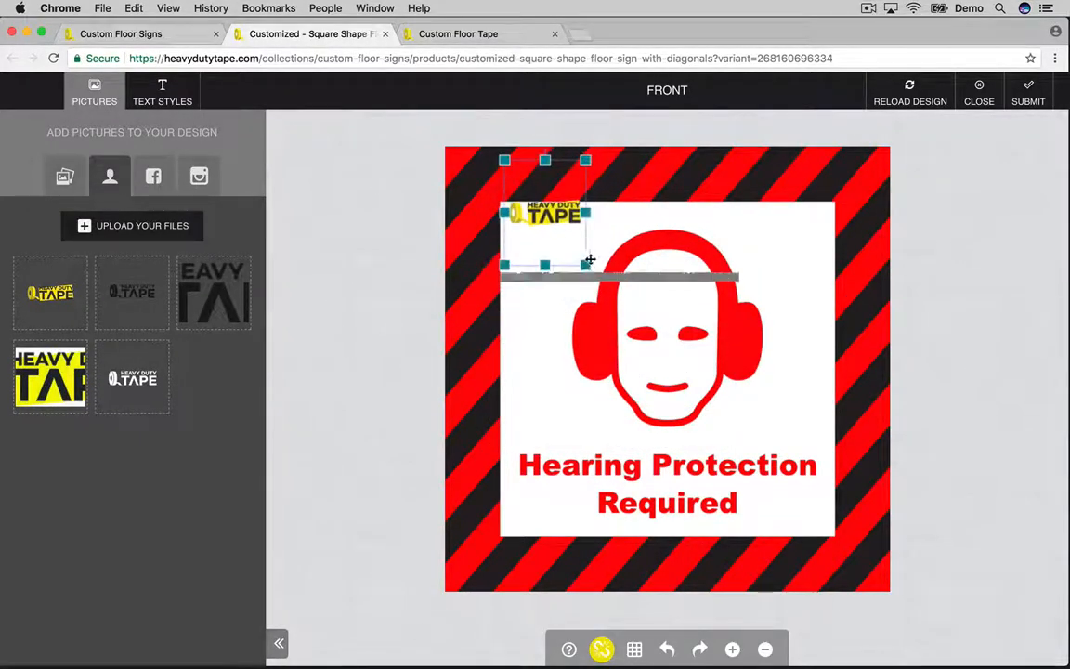
drag(551, 233, 553, 233)
drag(588, 276, 590, 278)
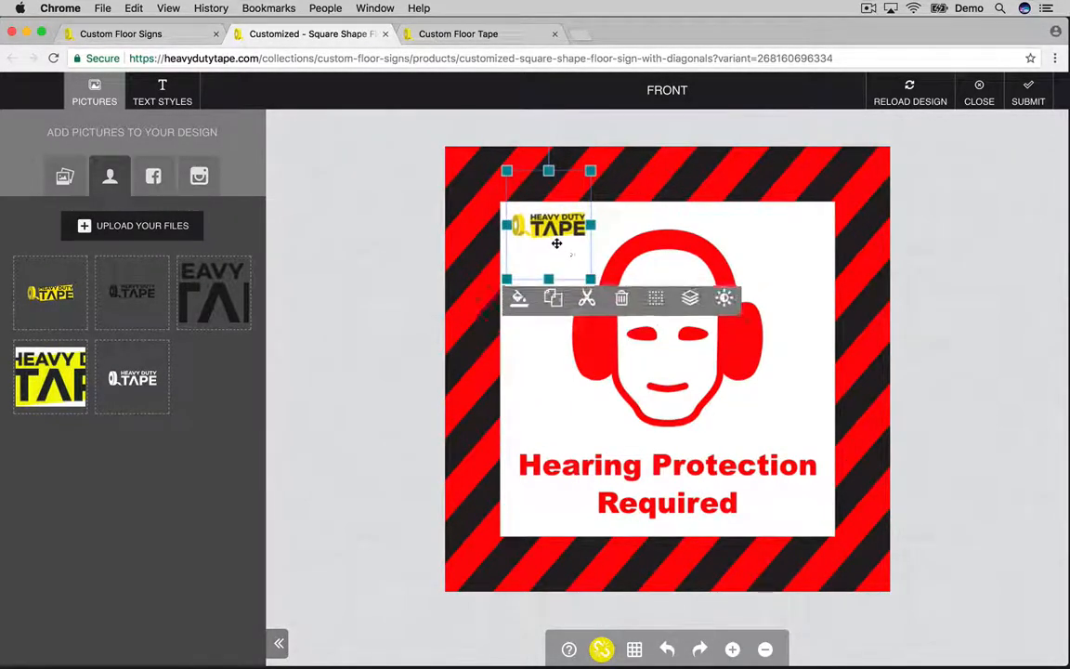
drag(557, 242, 554, 241)
click(969, 303)
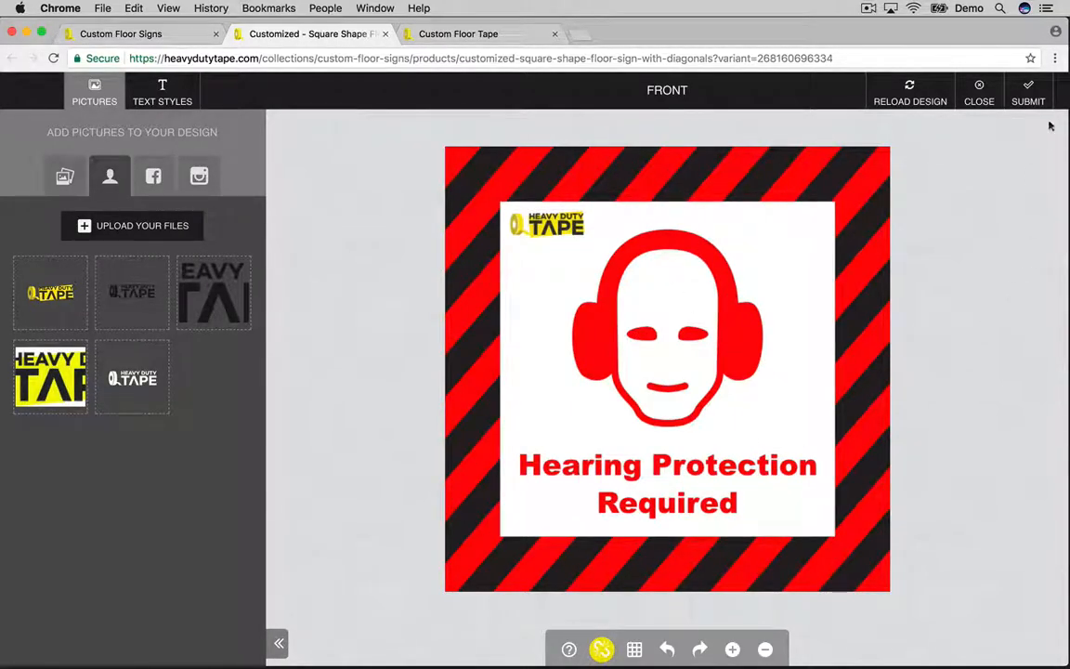
- Submit the finished hearing protection sign design and approve its preview
click(1028, 93)
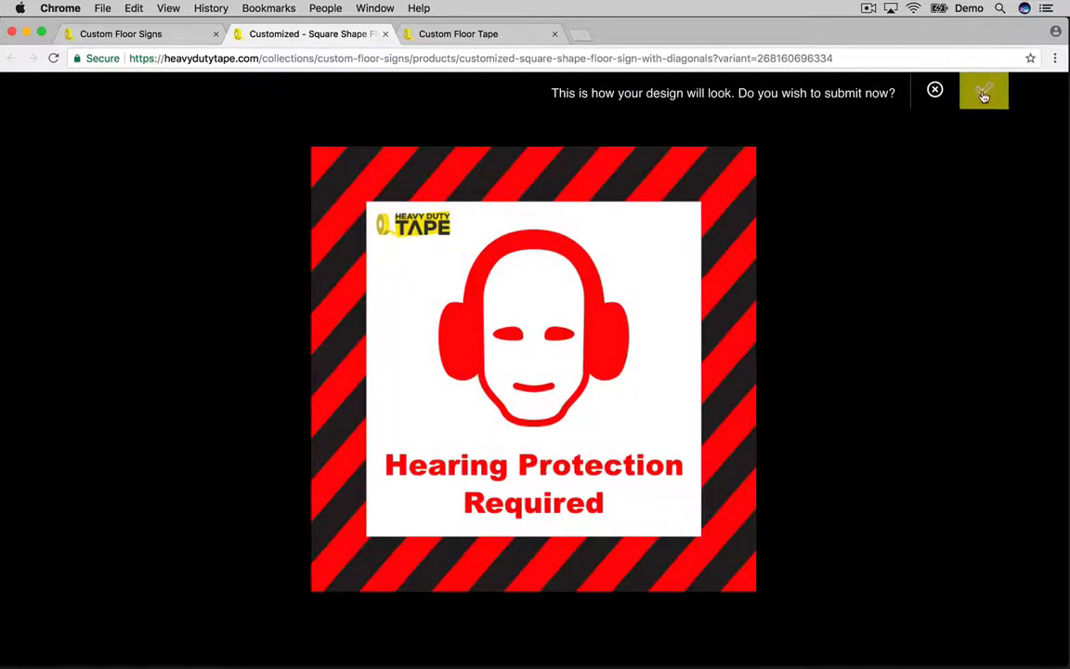
click(984, 93)
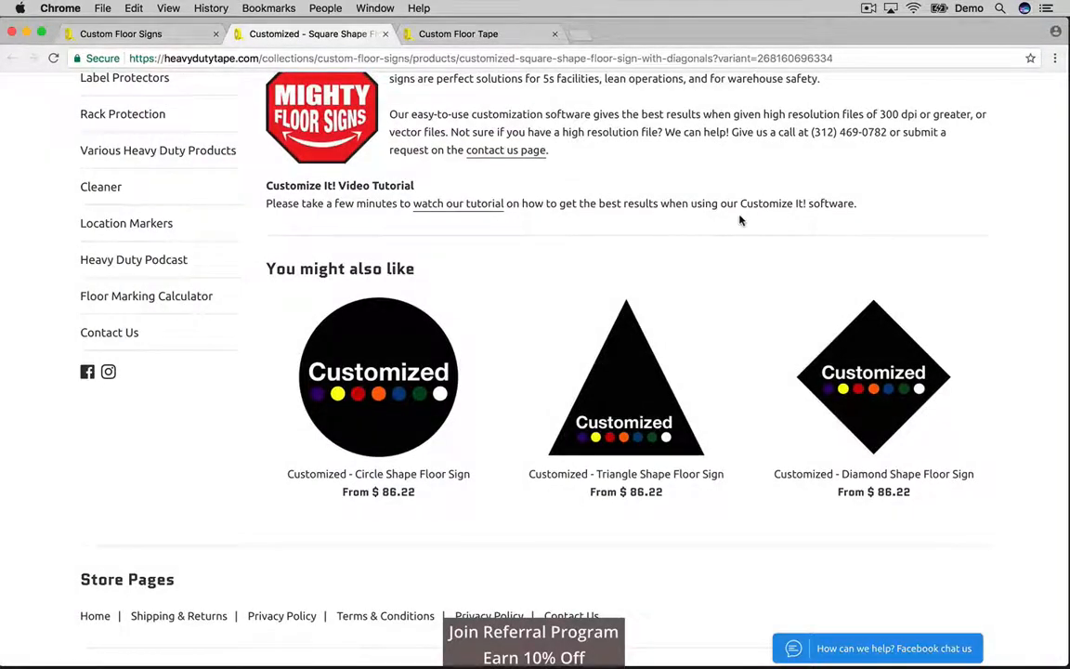
scroll(755, 218, up, 5)
scroll(755, 218, up, 6)
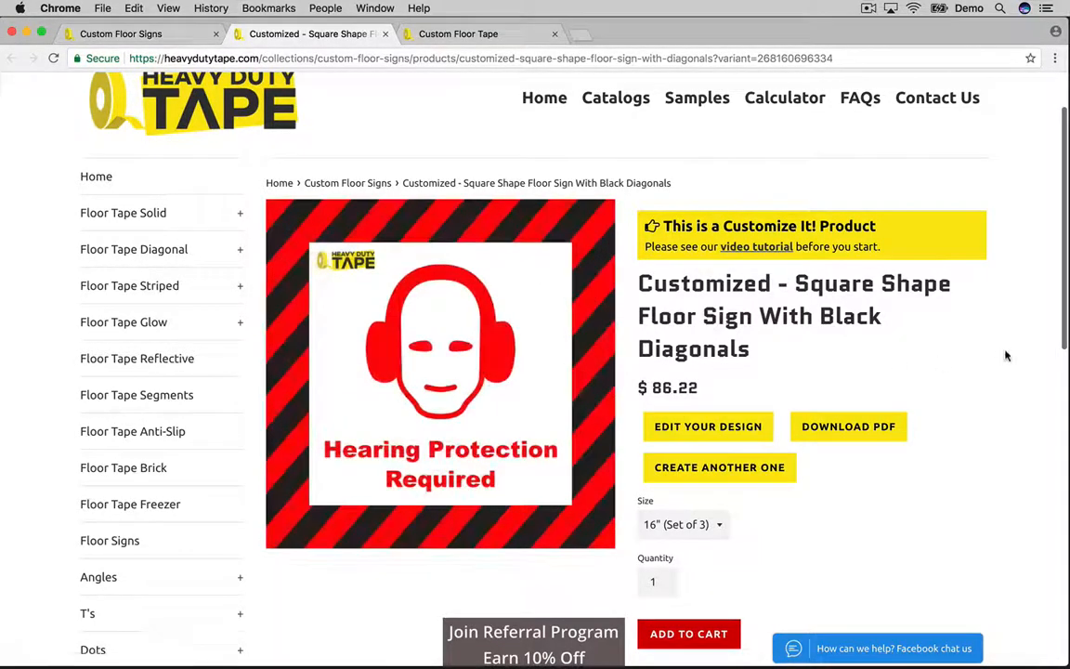
- Set the square floor sign's size to 24" (Set of 2)
scroll(974, 342, down, 2)
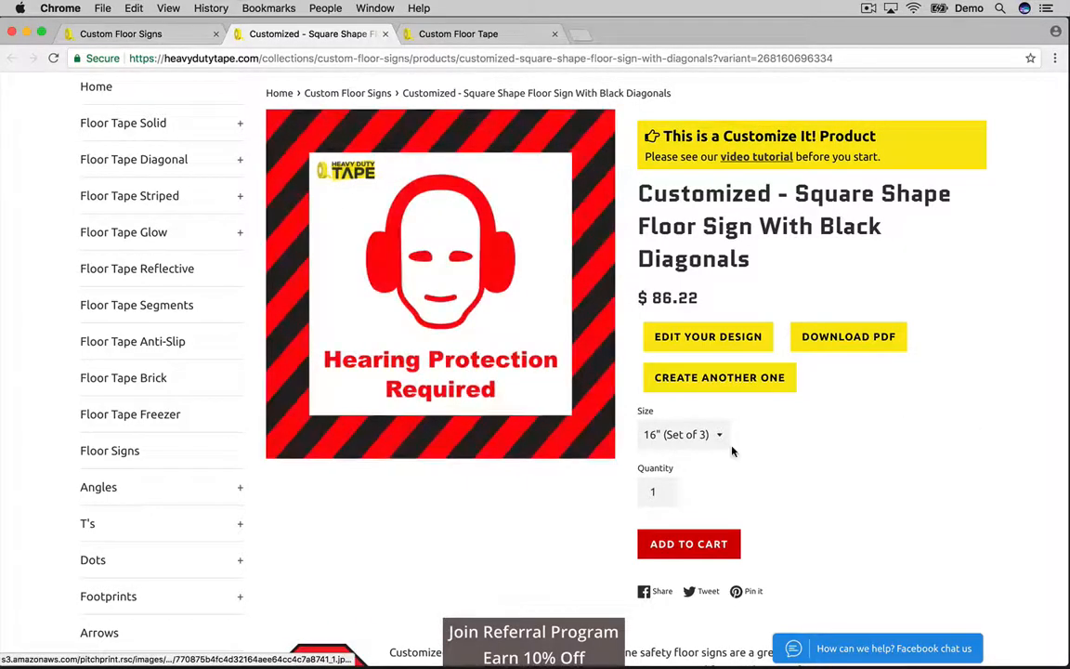
click(711, 434)
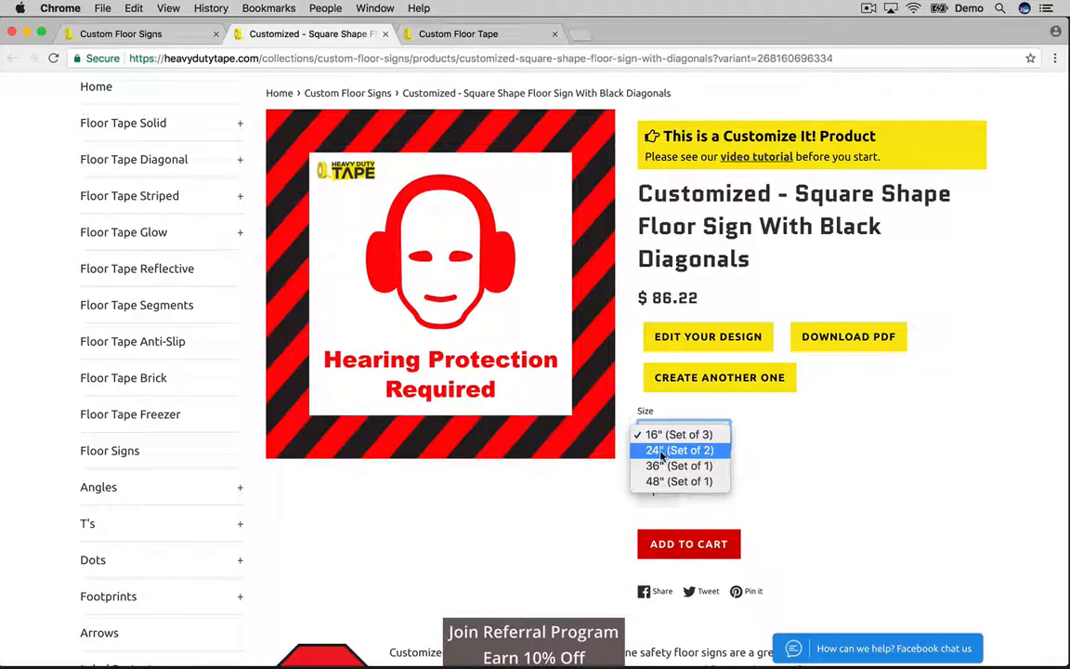
click(795, 459)
click(678, 442)
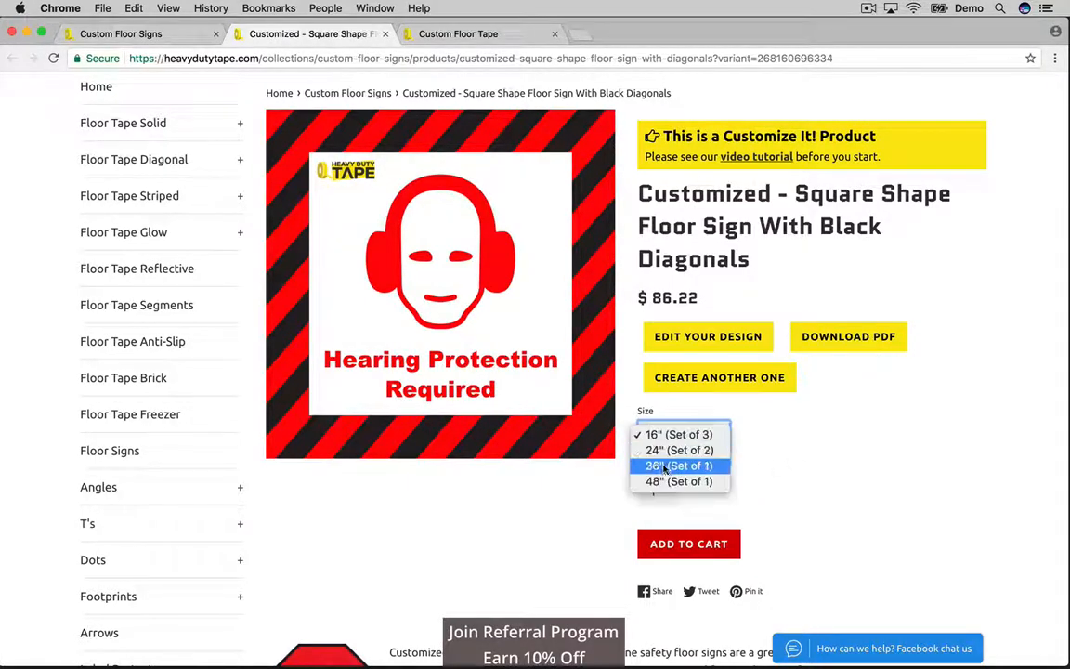
click(687, 450)
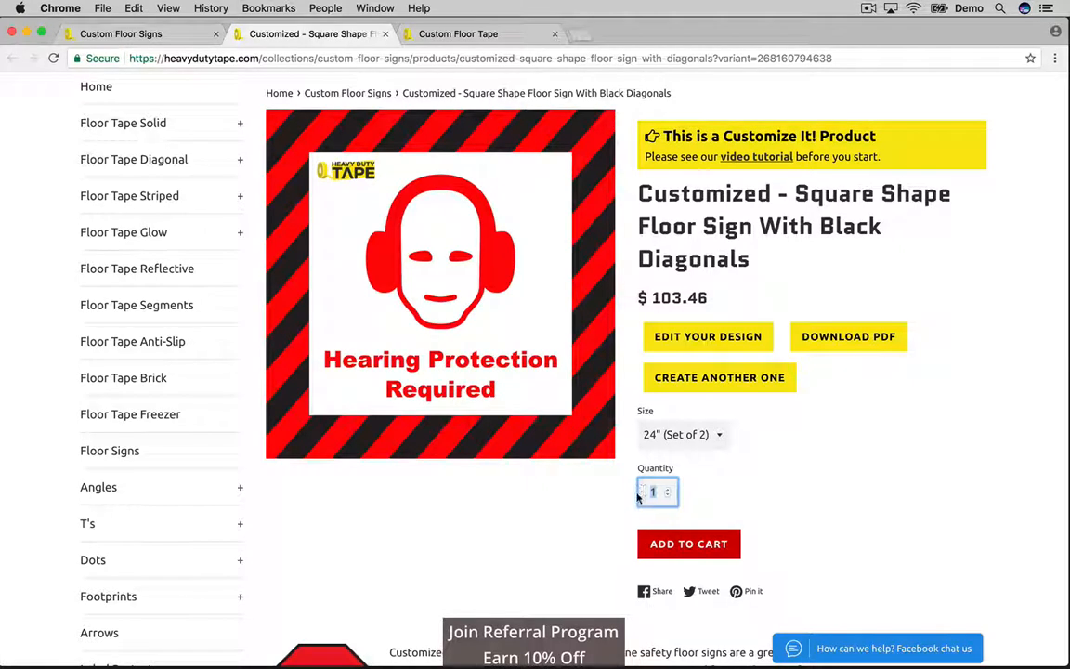
- Try a quantity of 3 for the square floor sign and restore the quantity to 1
click(707, 500)
drag(656, 494, 639, 495)
text(3)
click(729, 492)
double_click(648, 491)
text(1)
click(768, 493)
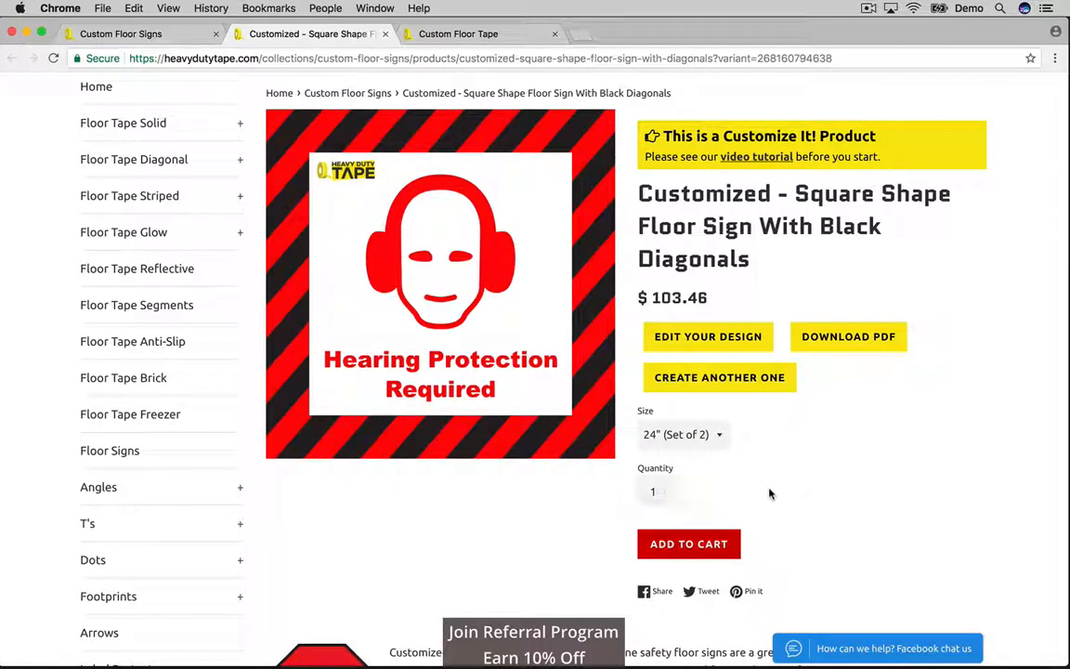
- Add the customized square floor sign to the cart and open the shopping cart to review its items
click(701, 546)
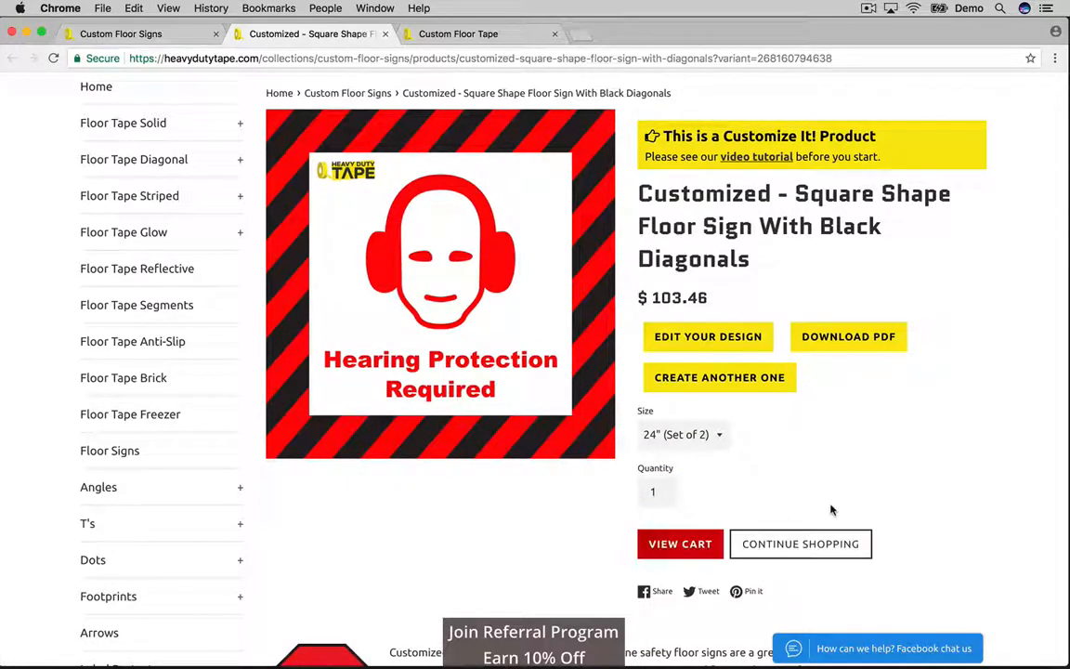
click(682, 545)
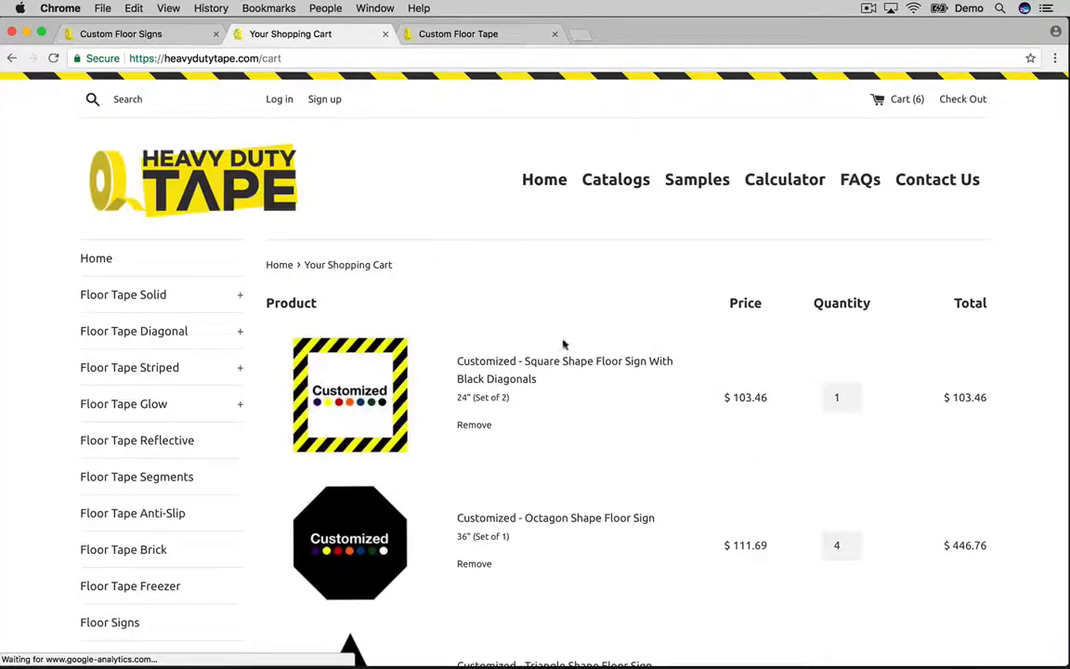
scroll(573, 347, down, 2)
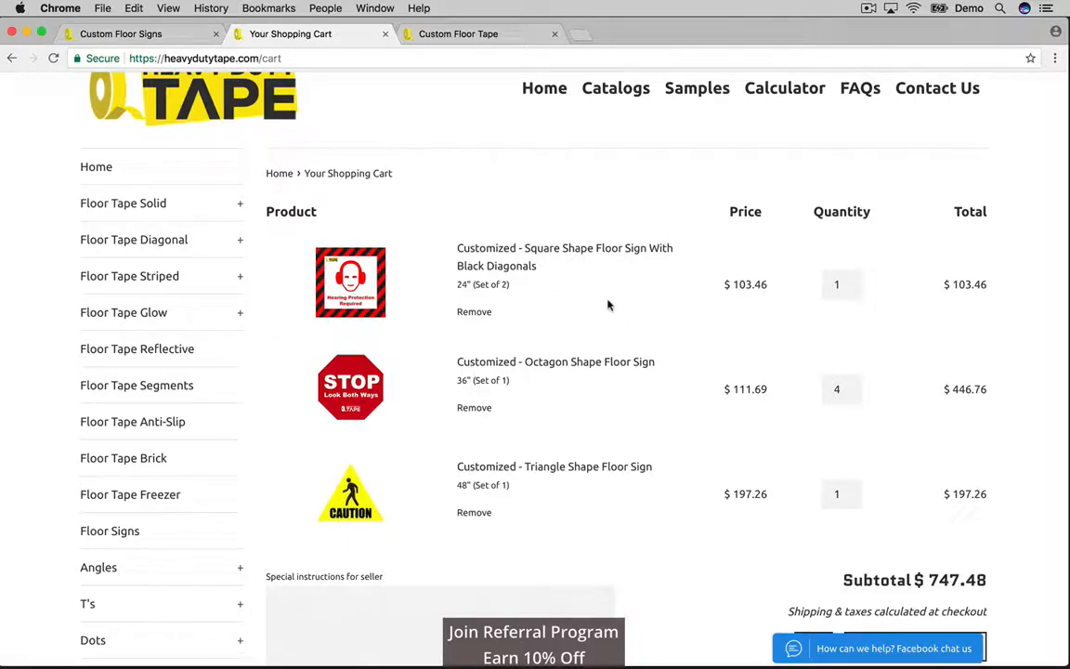
scroll(612, 300, down, 3)
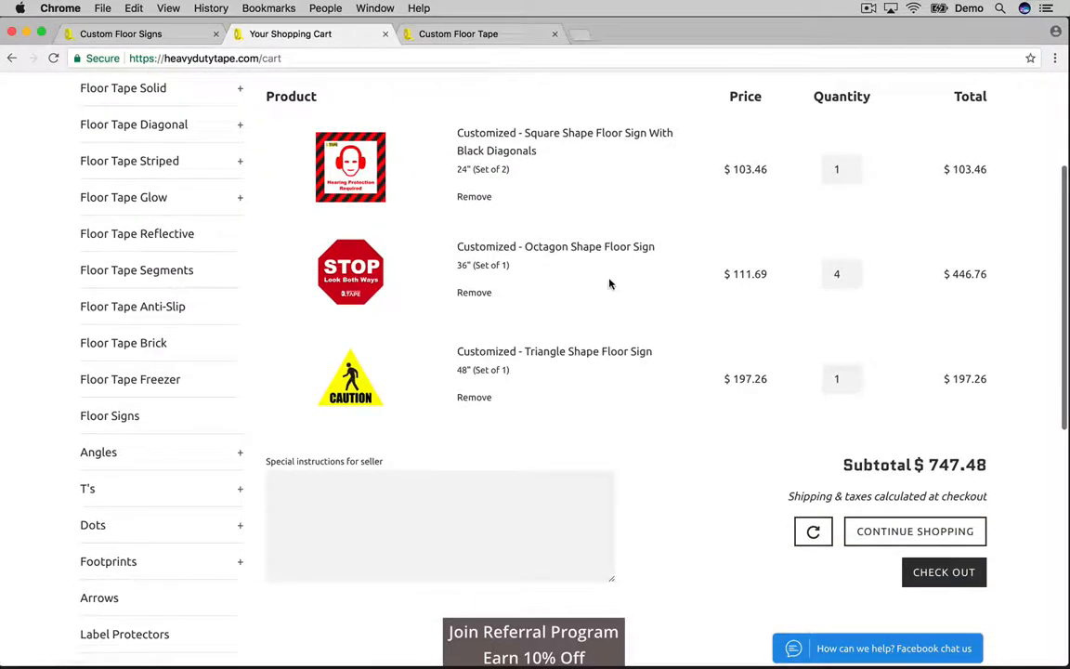
scroll(613, 279, up, 5)
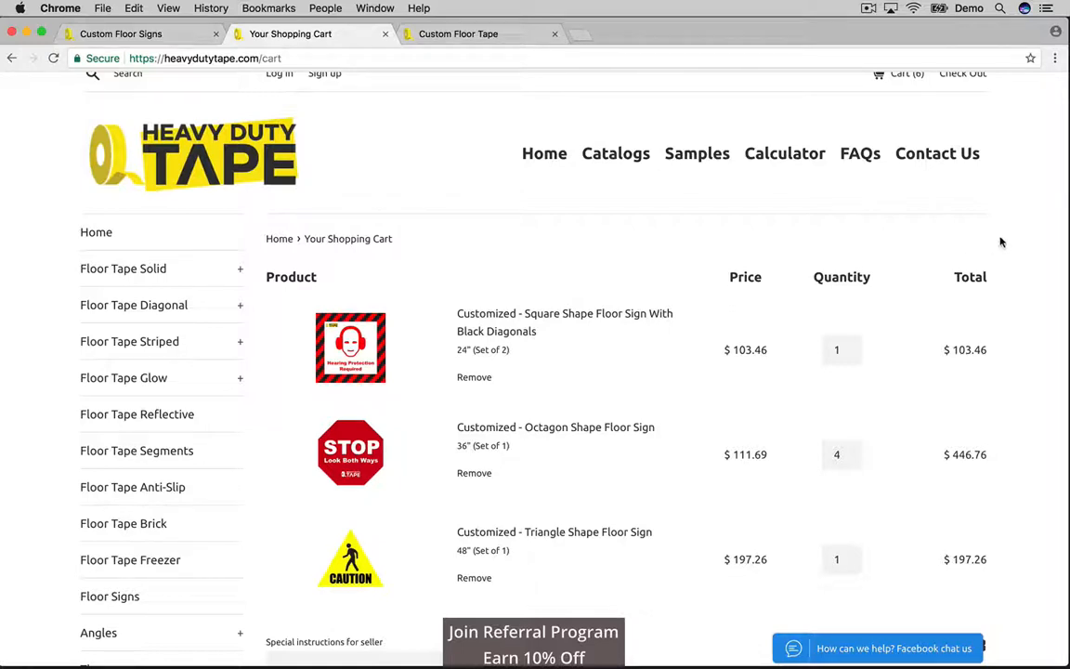
scroll(604, 243, down, 2)
scroll(565, 269, up, 3)
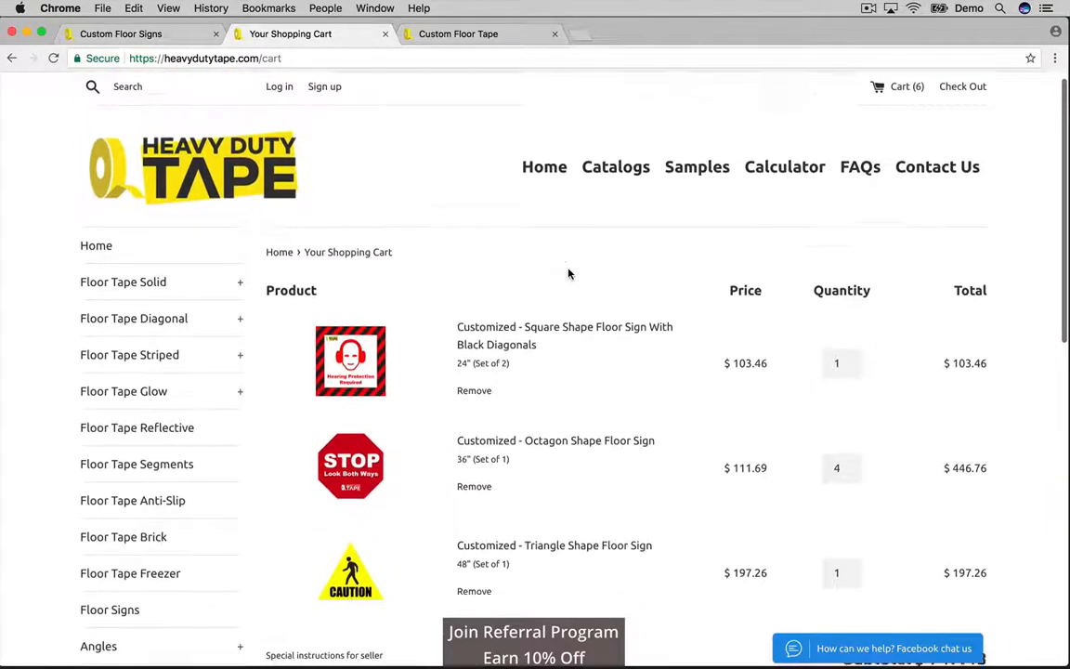